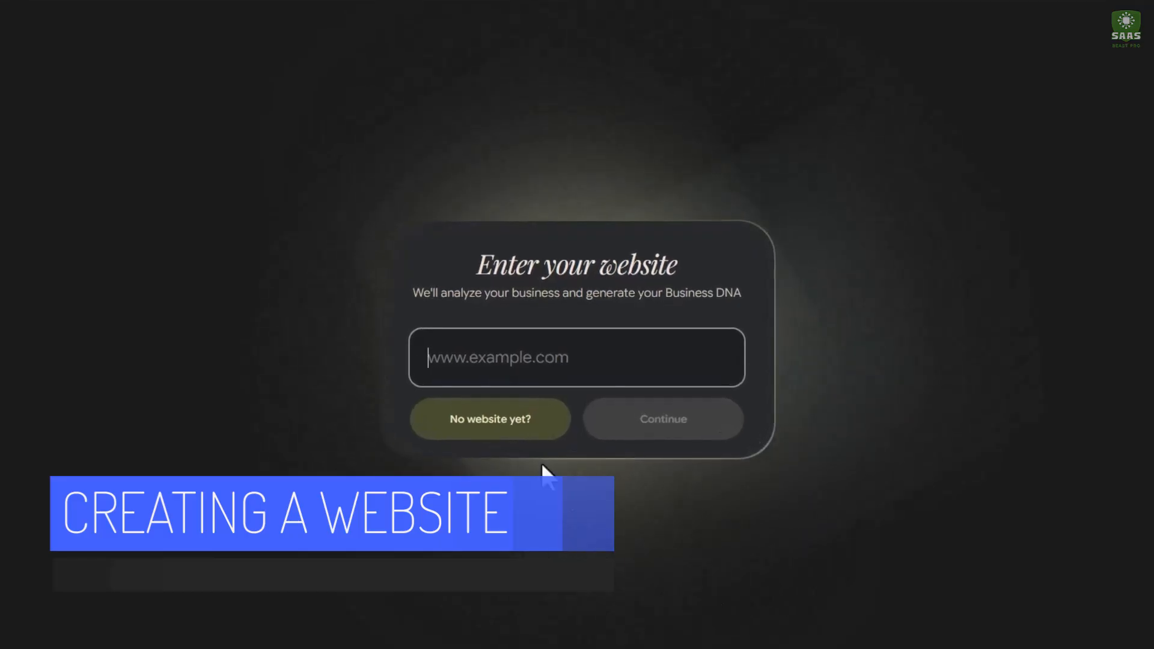
Choose to build the Business DNA from scratch, without an existing website
left_click(506, 424)
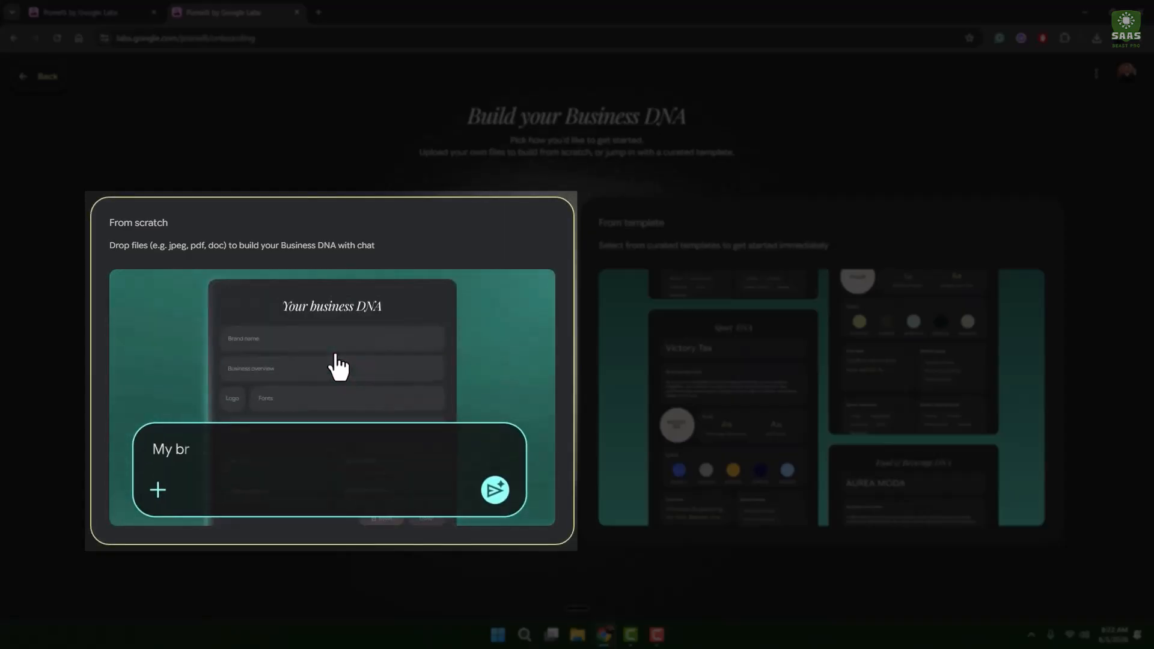
left_click(146, 235)
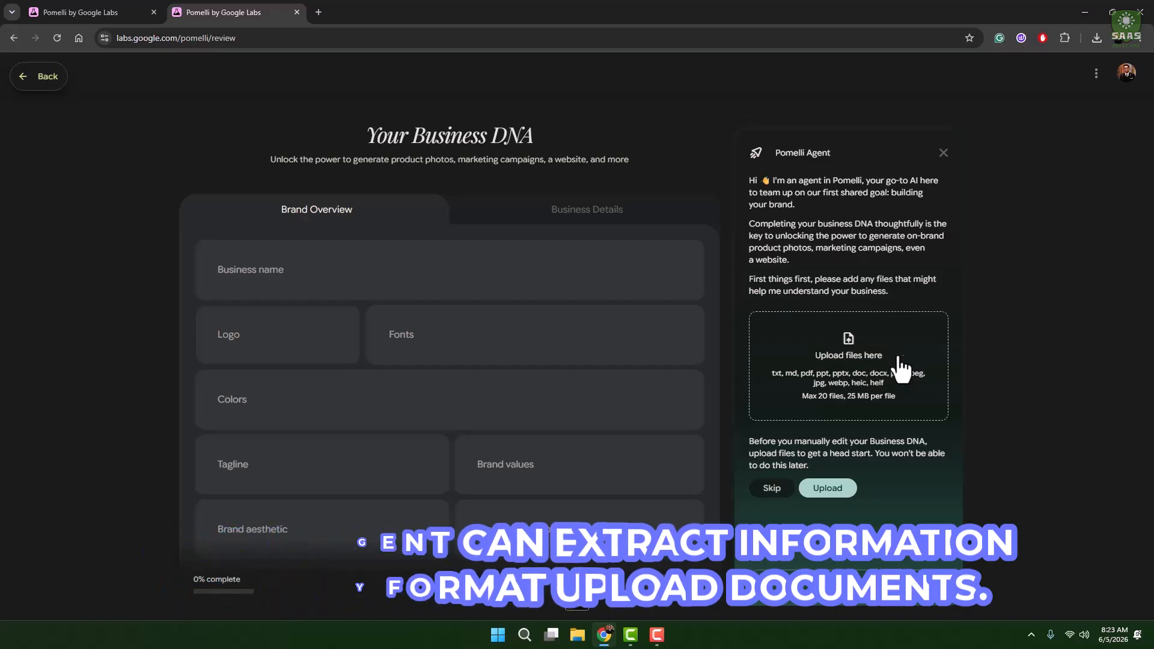
Open the Sugary Thirst folder on the desktop and enlarge its thumbnails to preview the business images
left_click(1085, 12)
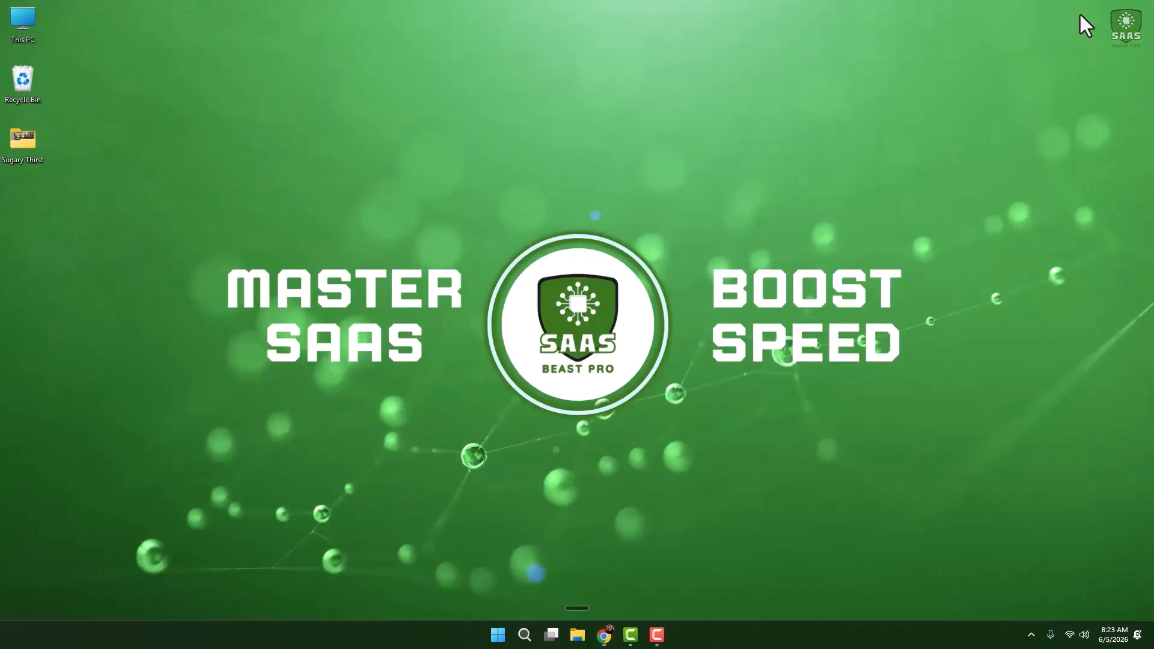
double_click(22, 146)
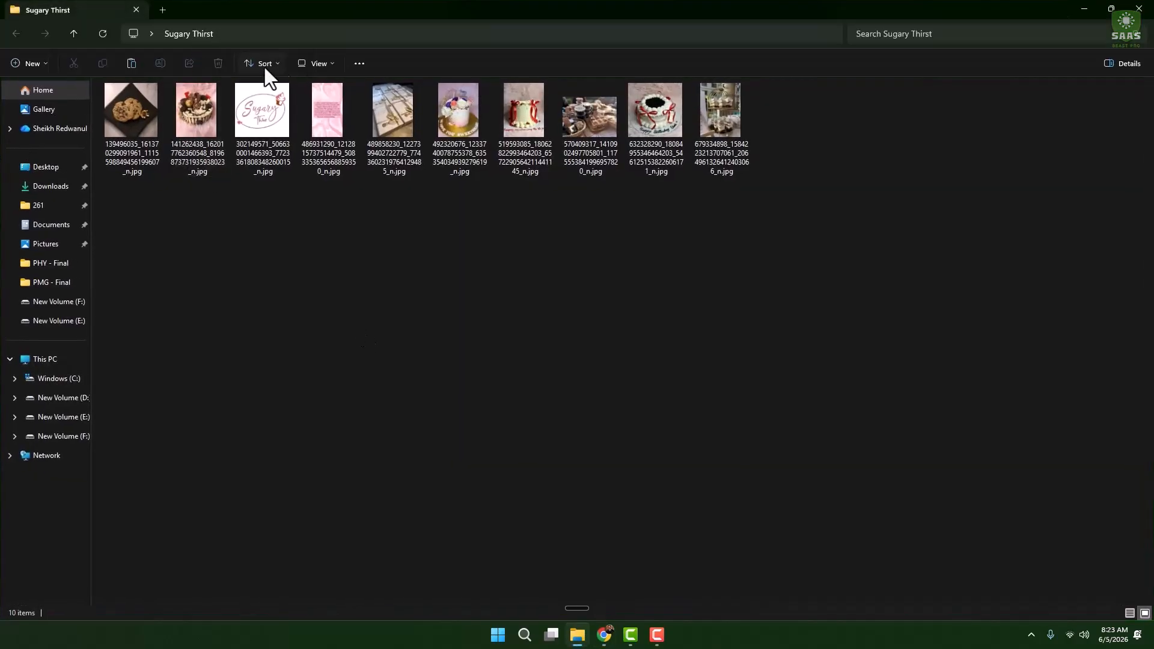
left_click(321, 64)
left_click(344, 95)
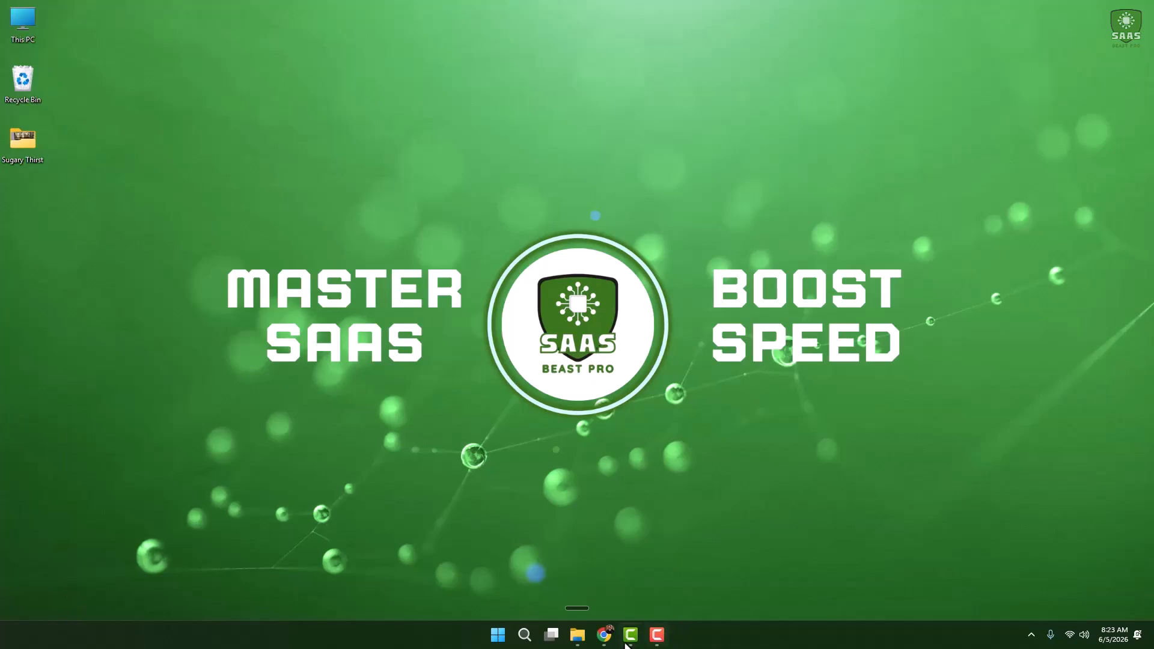
Switch back to Chrome and upload all the images from the desktop's Sugary Thirst folder to the Pomelli Agent
left_click(609, 642)
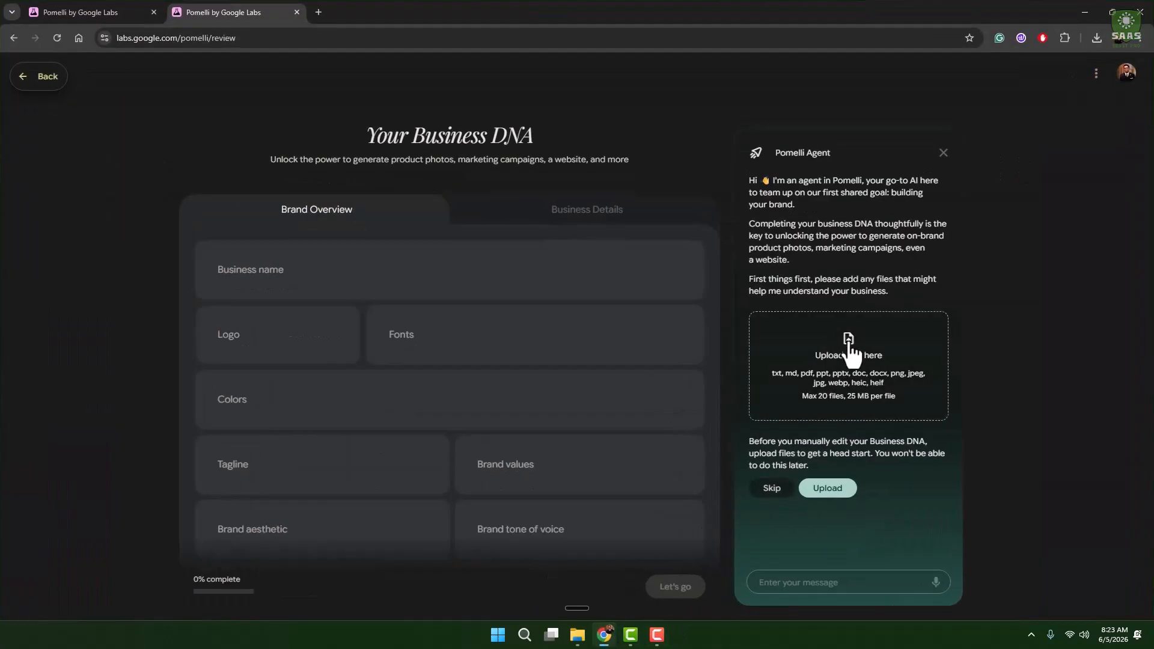
left_click(850, 348)
double_click(143, 208)
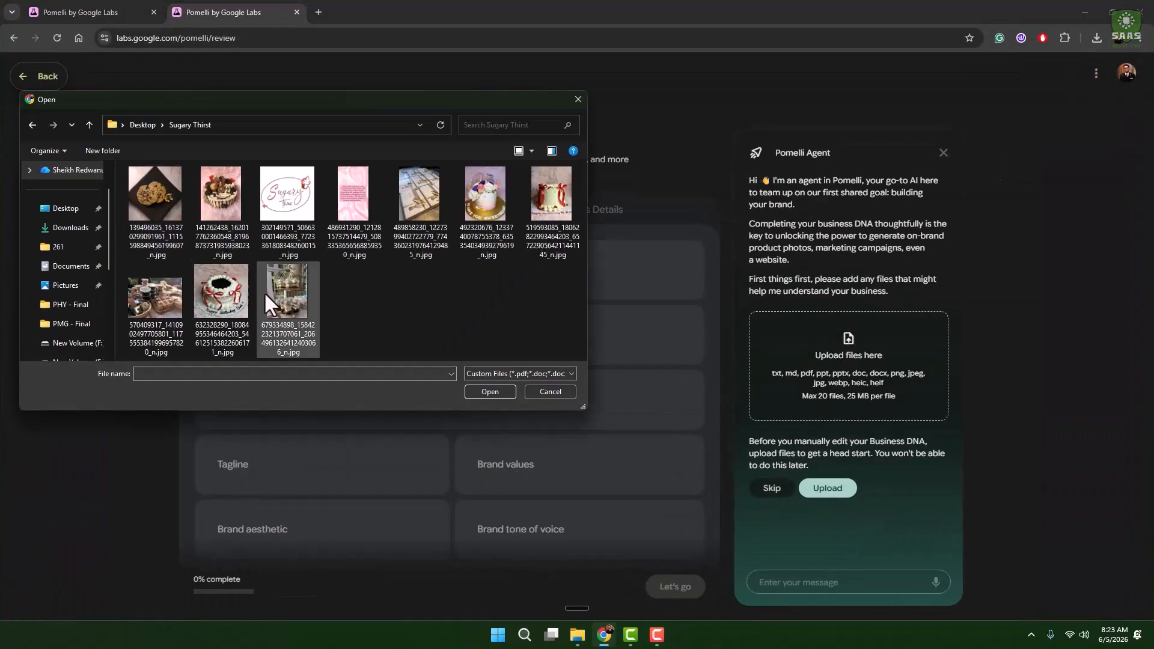
left_click_drag(118, 195, 555, 344)
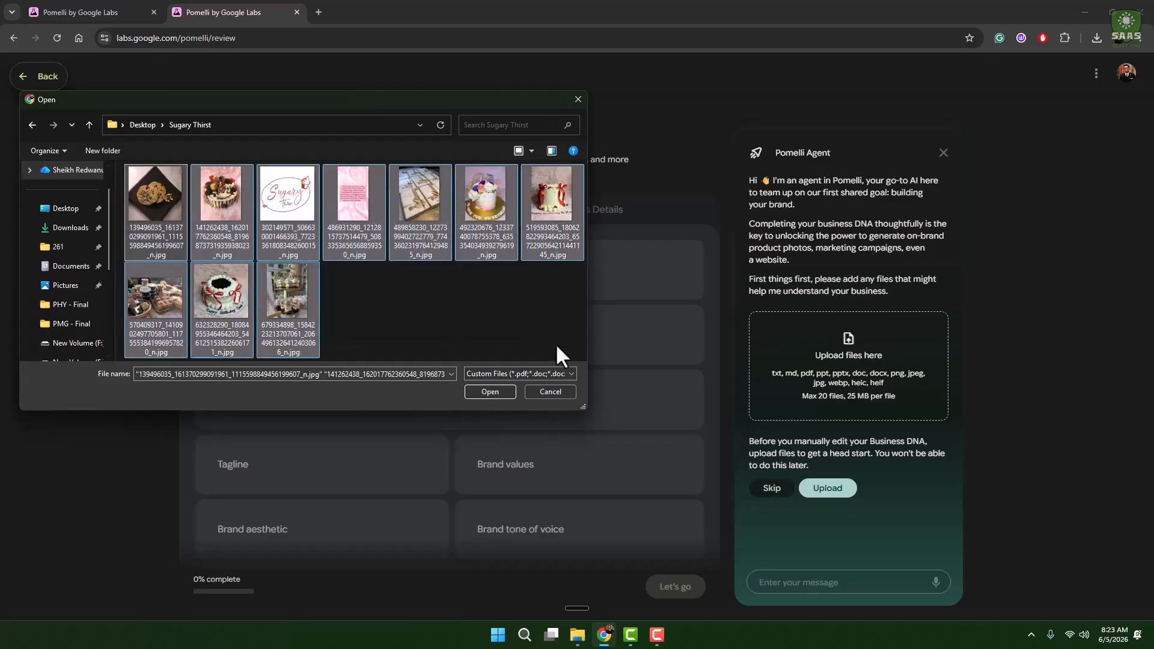
left_click(506, 395)
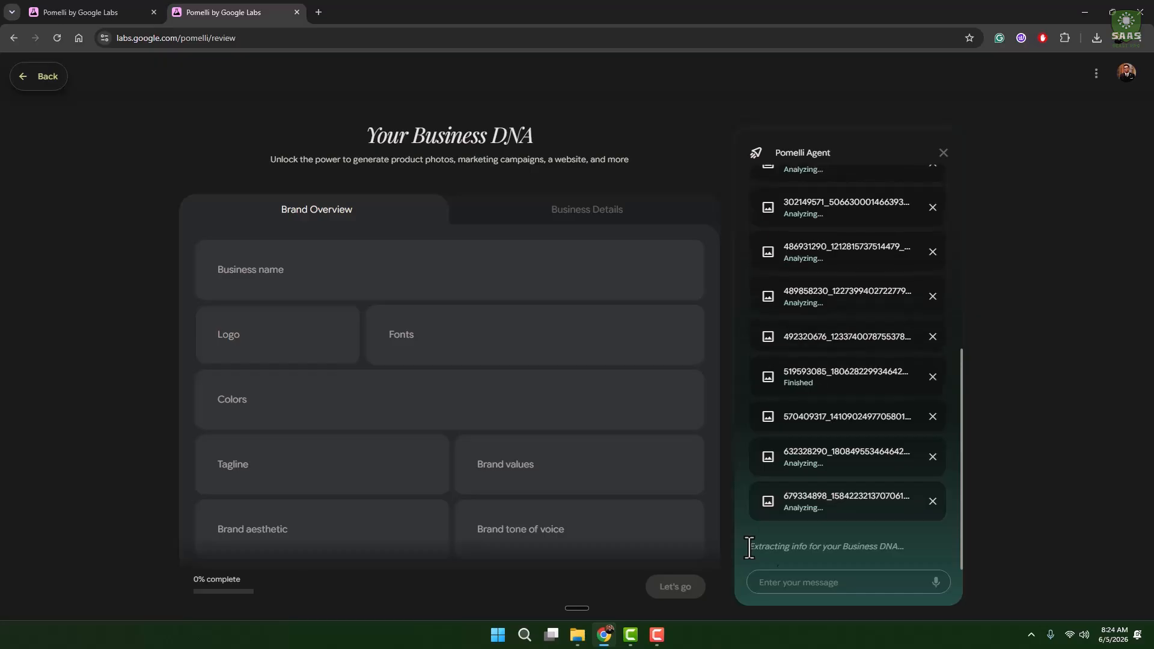
Check the analysis of the uploaded images and generate the Business DNA from them
scroll(915, 438, "up", 4)
scroll(915, 438, "down", 2)
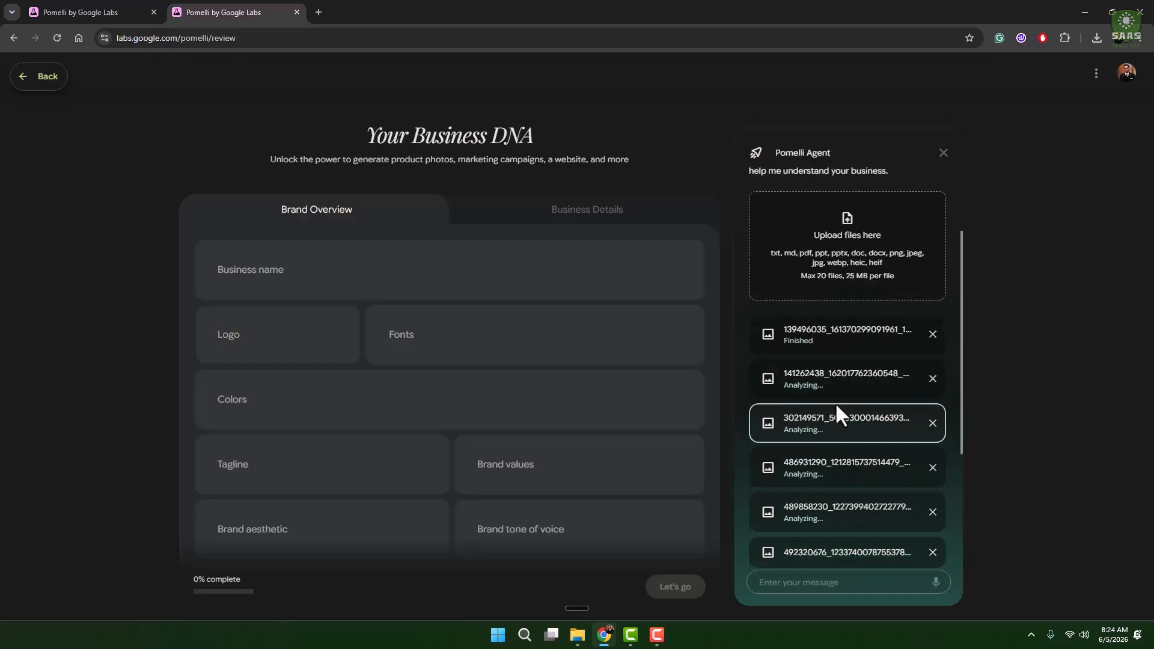
scroll(869, 368, "down", 2)
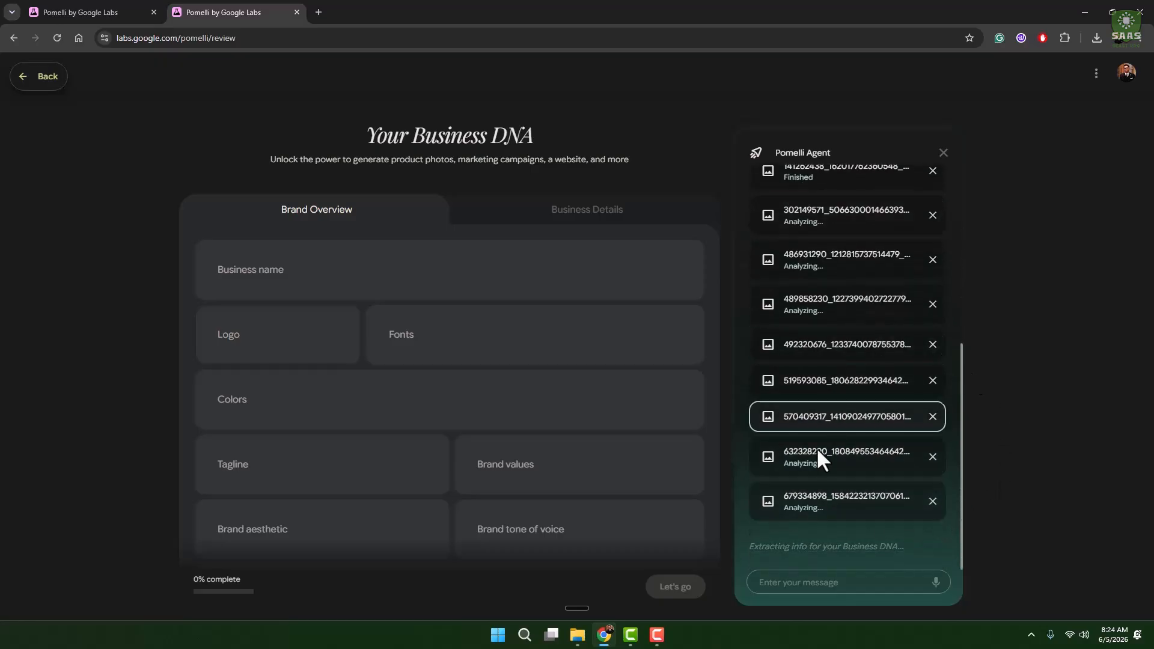
scroll(903, 496, "up", 1)
scroll(903, 496, "up", 4)
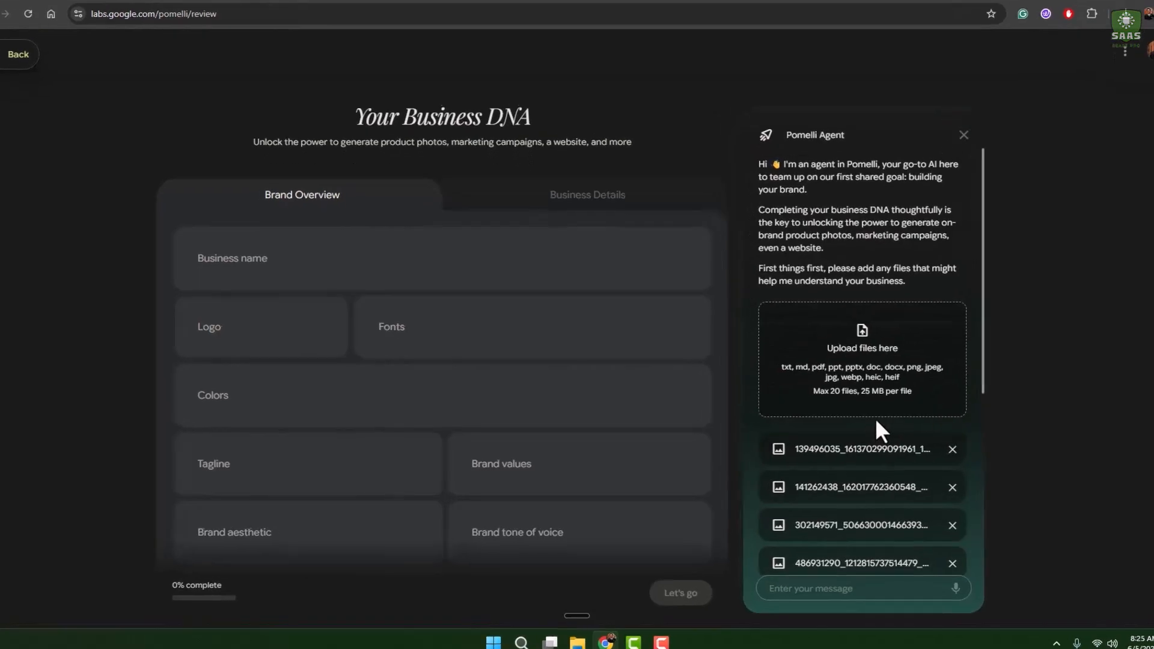
scroll(875, 417, "down", 5)
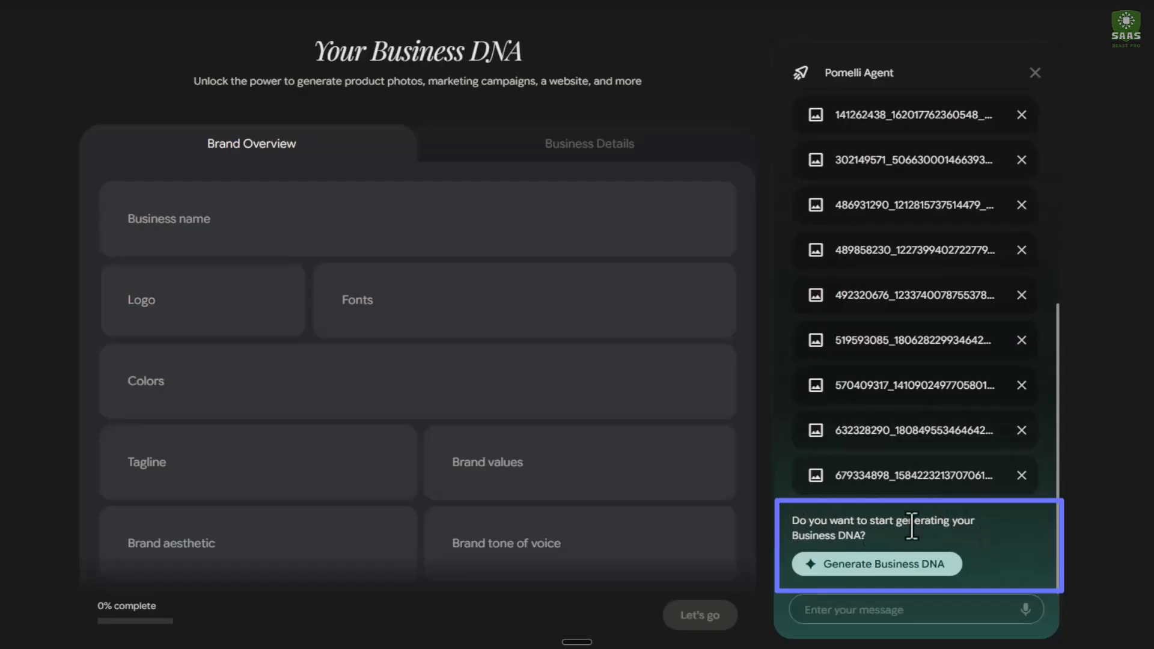
left_click(894, 565)
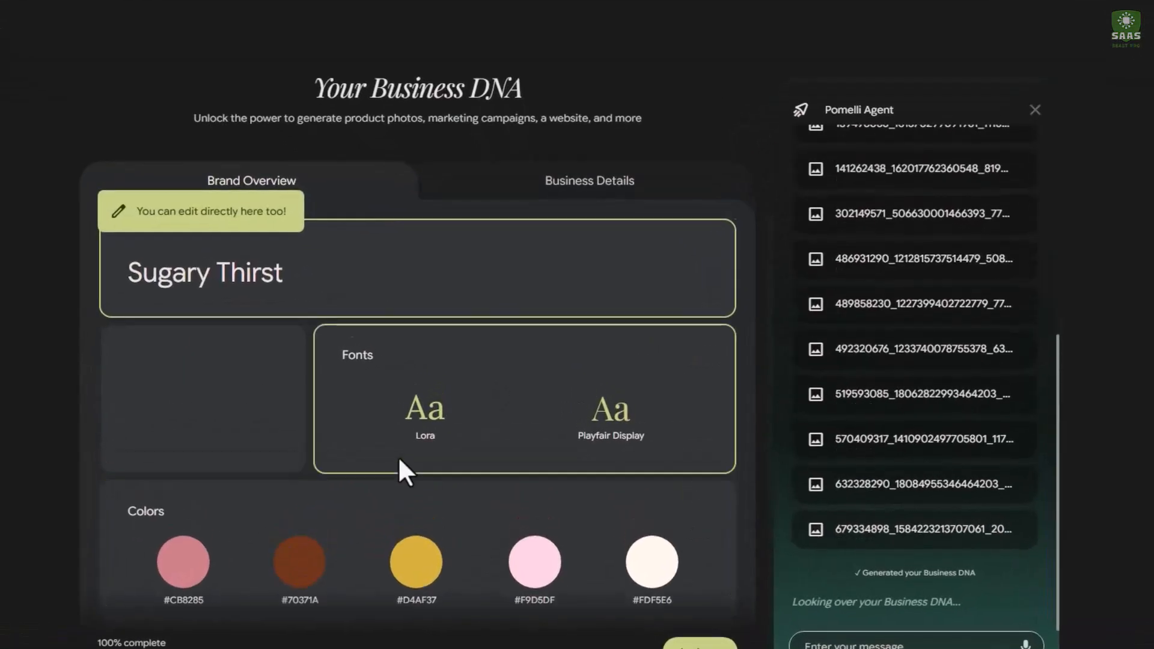
Review the generated brand overview, including logo, fonts, colors, tagline, brand values, aesthetic, tone of voice and business overview
scroll(428, 437, "down", 6)
scroll(421, 457, "up", 6)
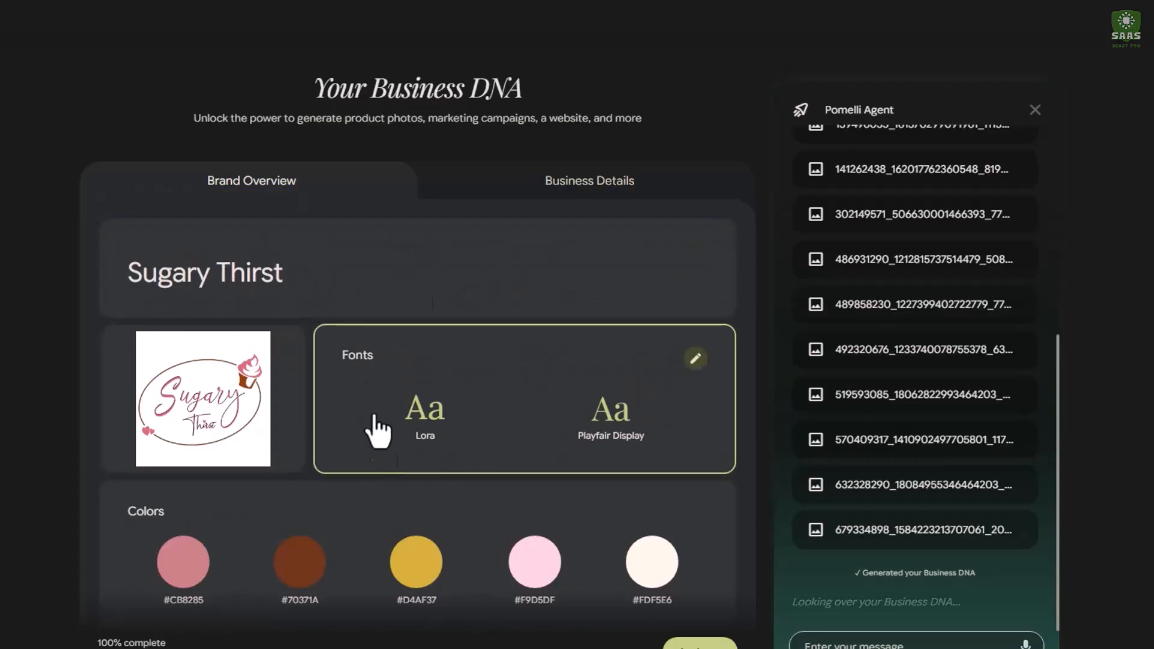
scroll(533, 441, "down", 2)
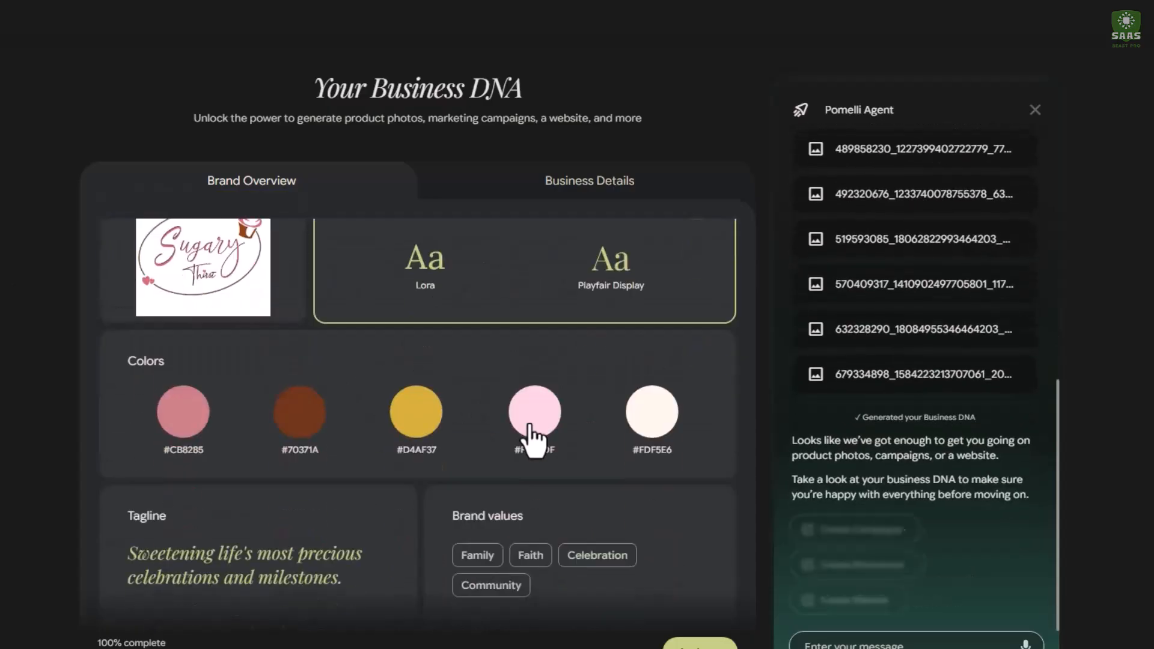
scroll(544, 420, "down", 2)
scroll(601, 403, "up", 1)
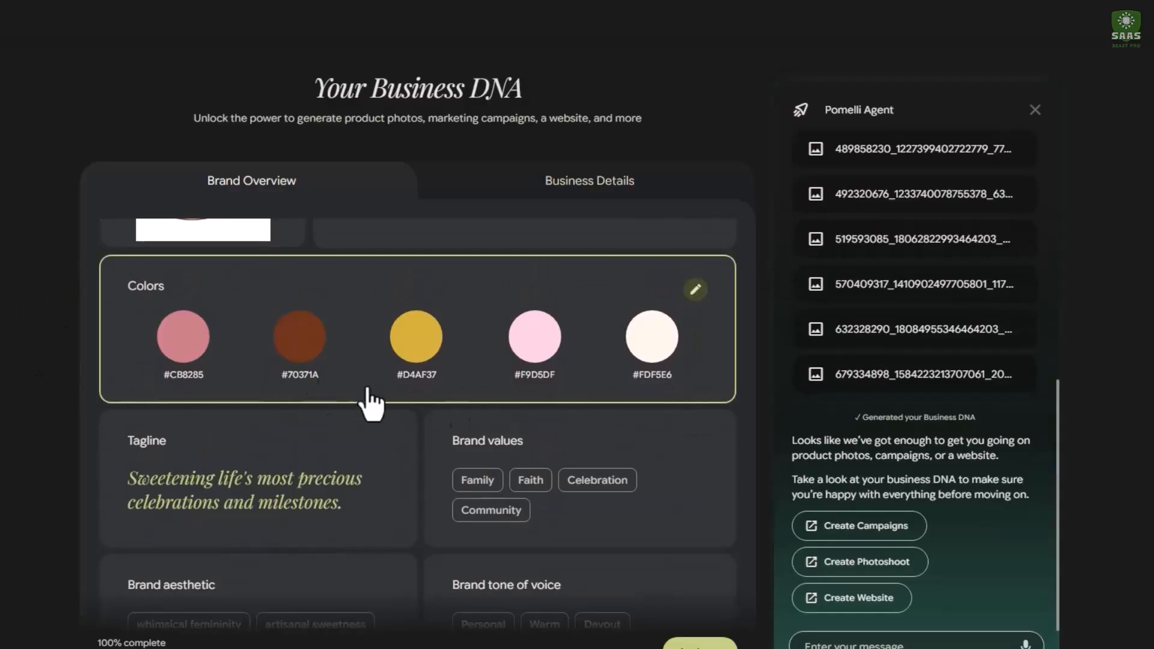
scroll(112, 328, "down", 2)
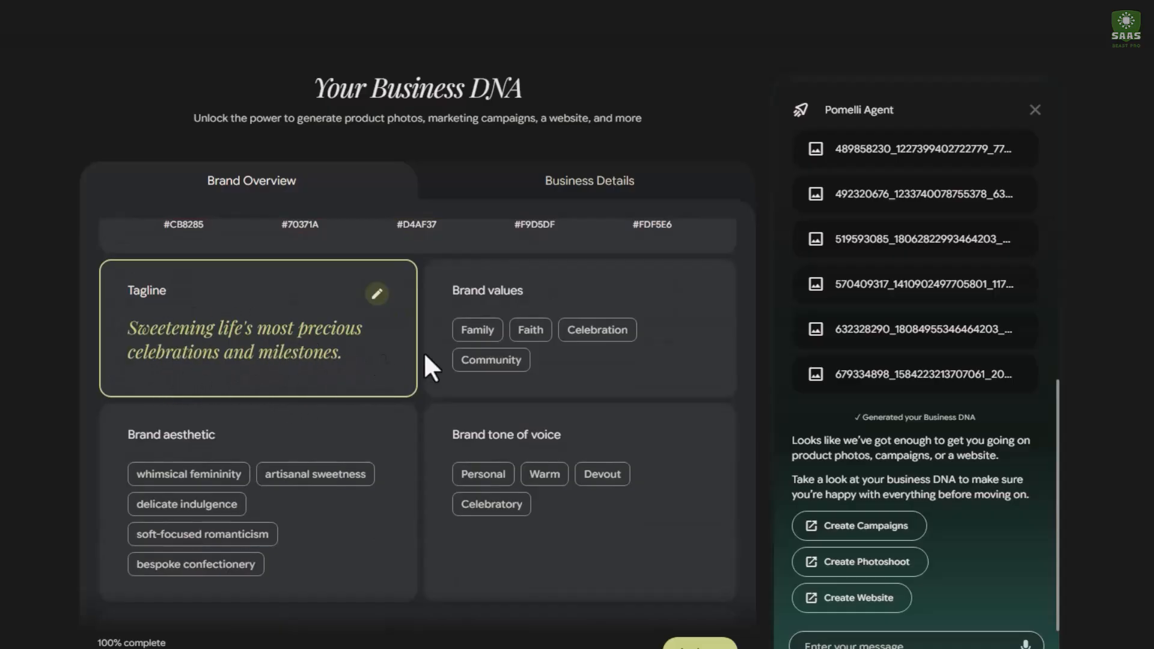
scroll(586, 412, "down", 2)
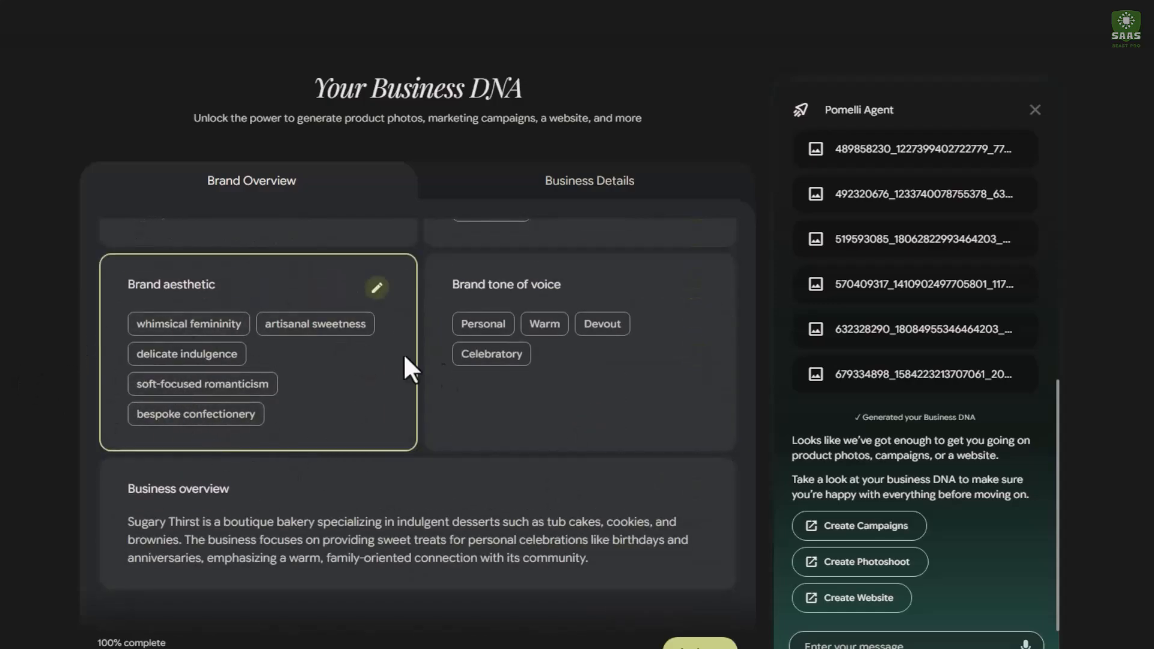
scroll(542, 432, "down", 1)
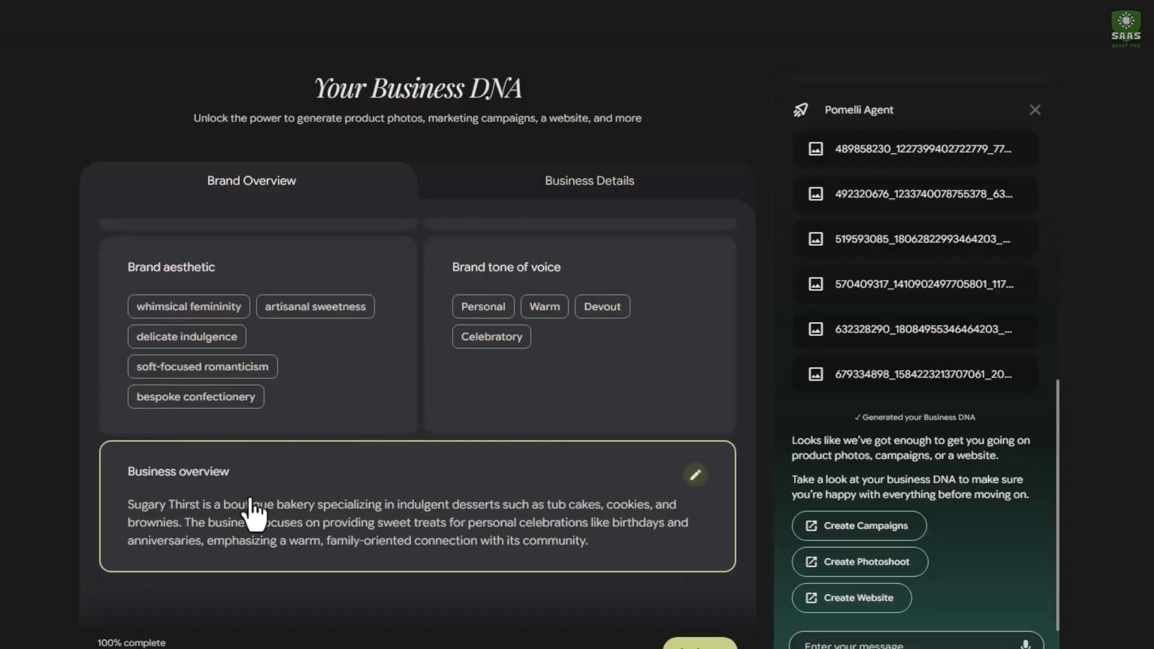
scroll(541, 534, "up", 6)
View the business details and look into the location and social links editors, closing each without entering anything
left_click(619, 187)
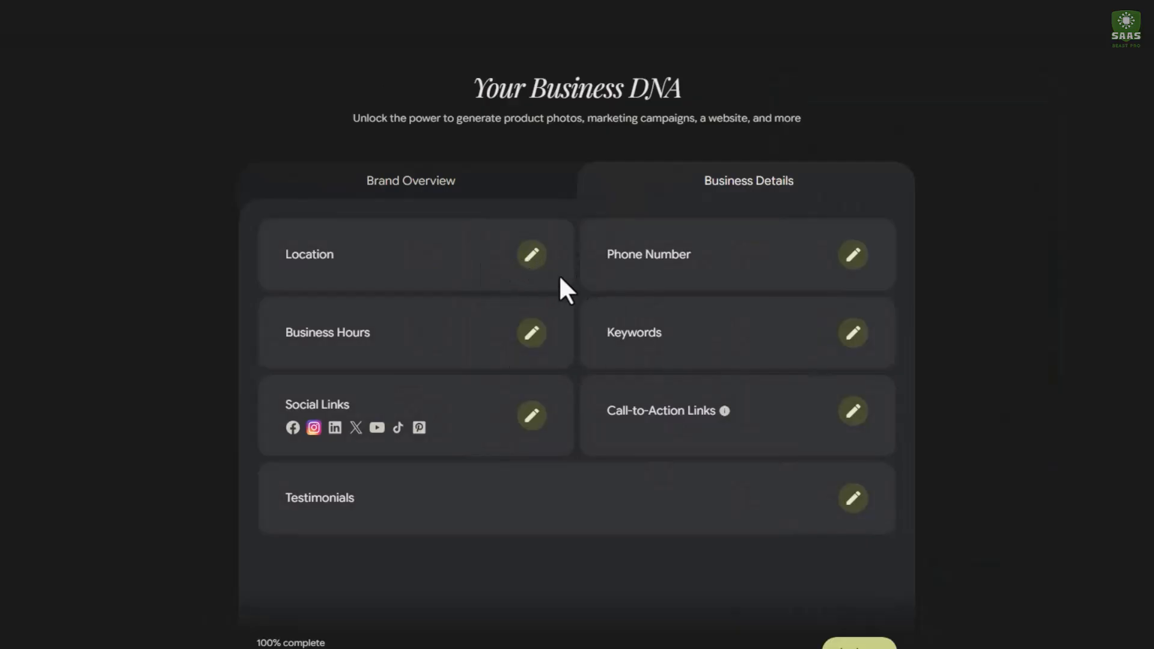
left_click(531, 255)
left_click(736, 209)
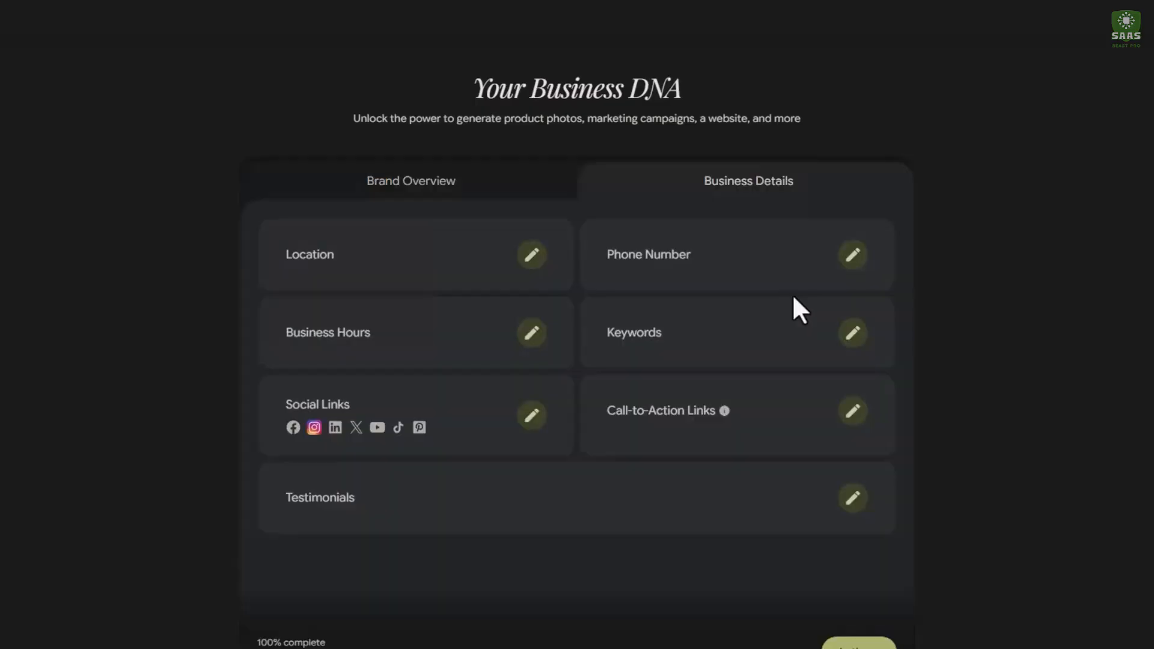
left_click(537, 401)
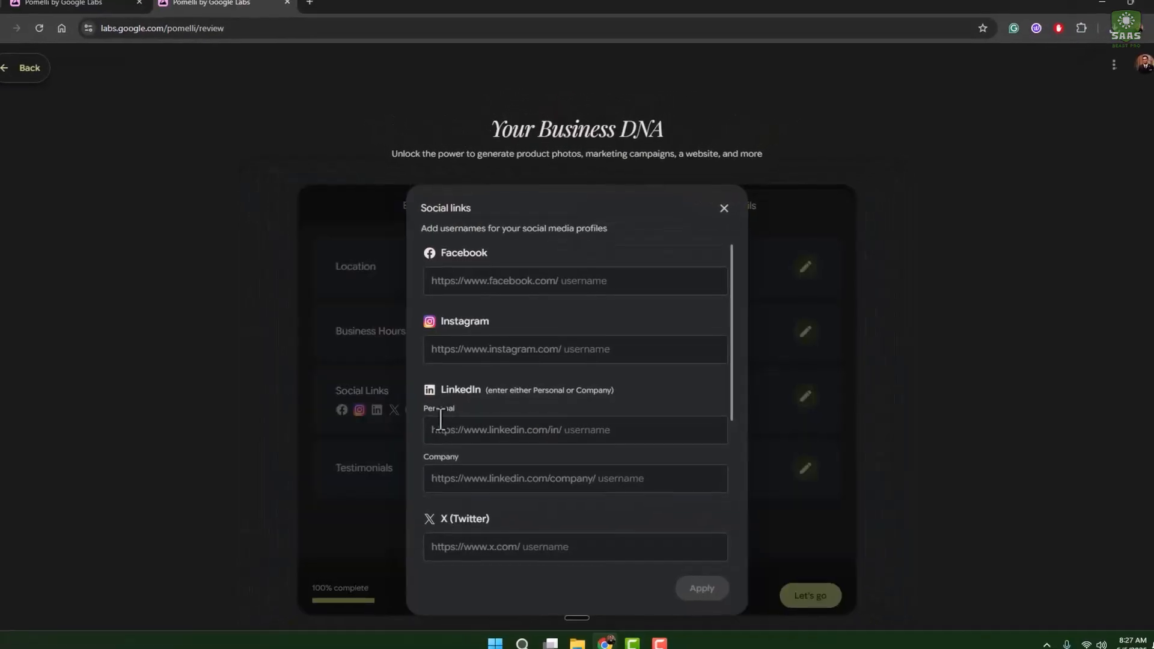
left_click(732, 214)
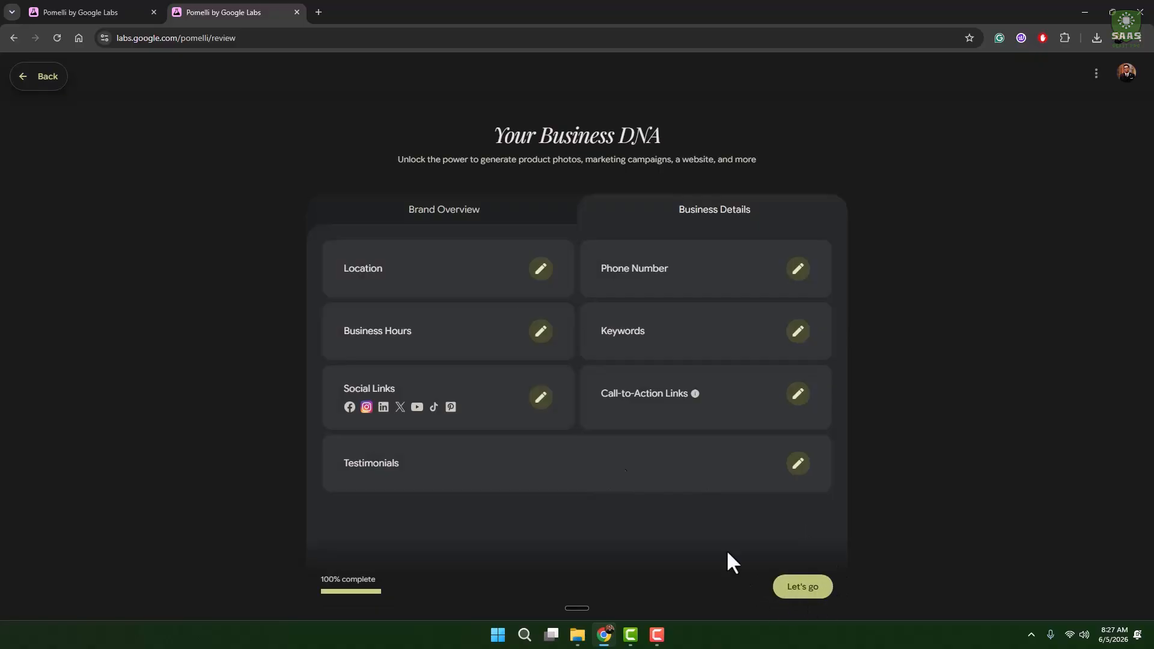
From the brand overview, ask the Pomelli Agent to make the Business Overview sound more appealing, correcting the misspelled word "Business" in the message
left_click(459, 219)
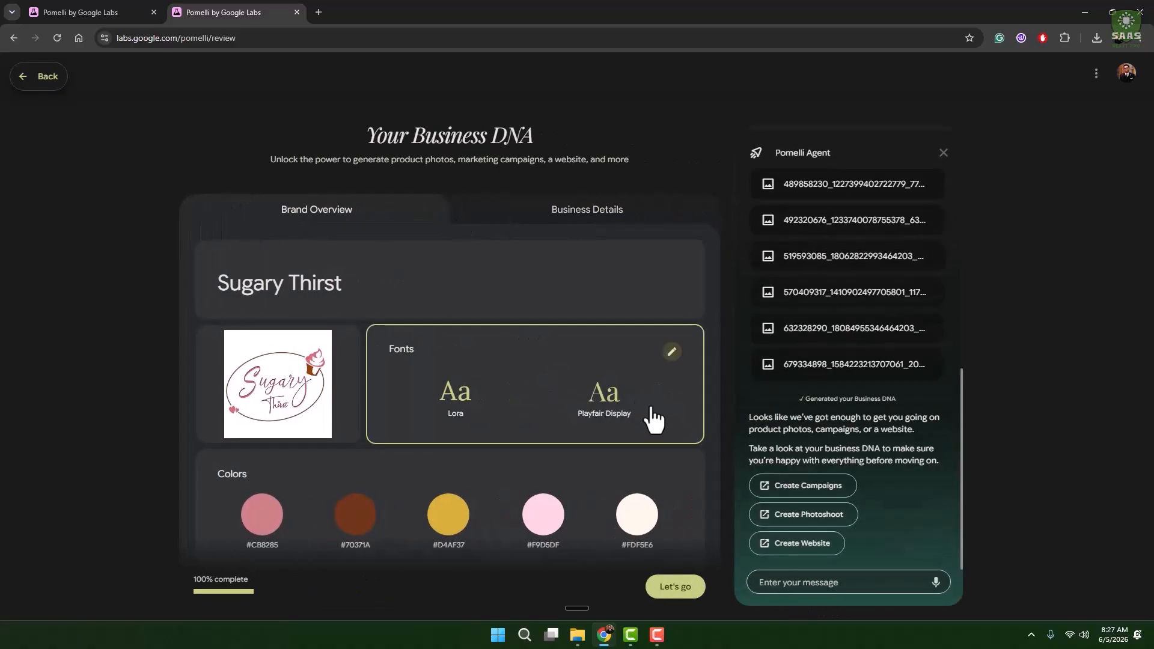
scroll(652, 419, "down", 5)
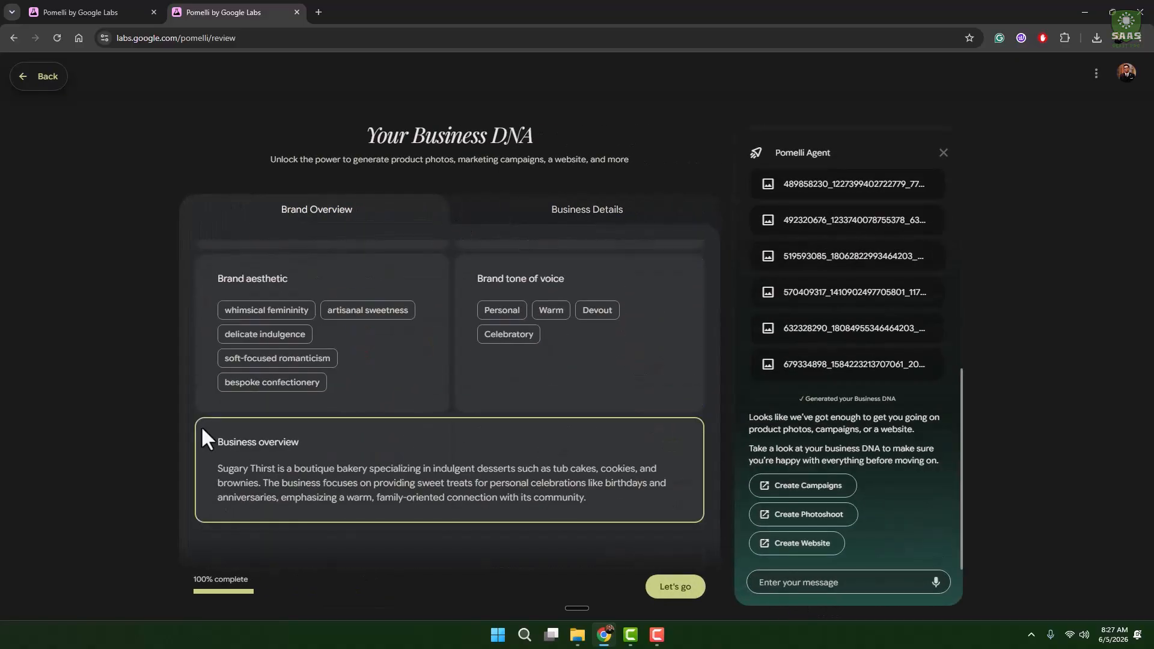
scroll(521, 329, "up", 5)
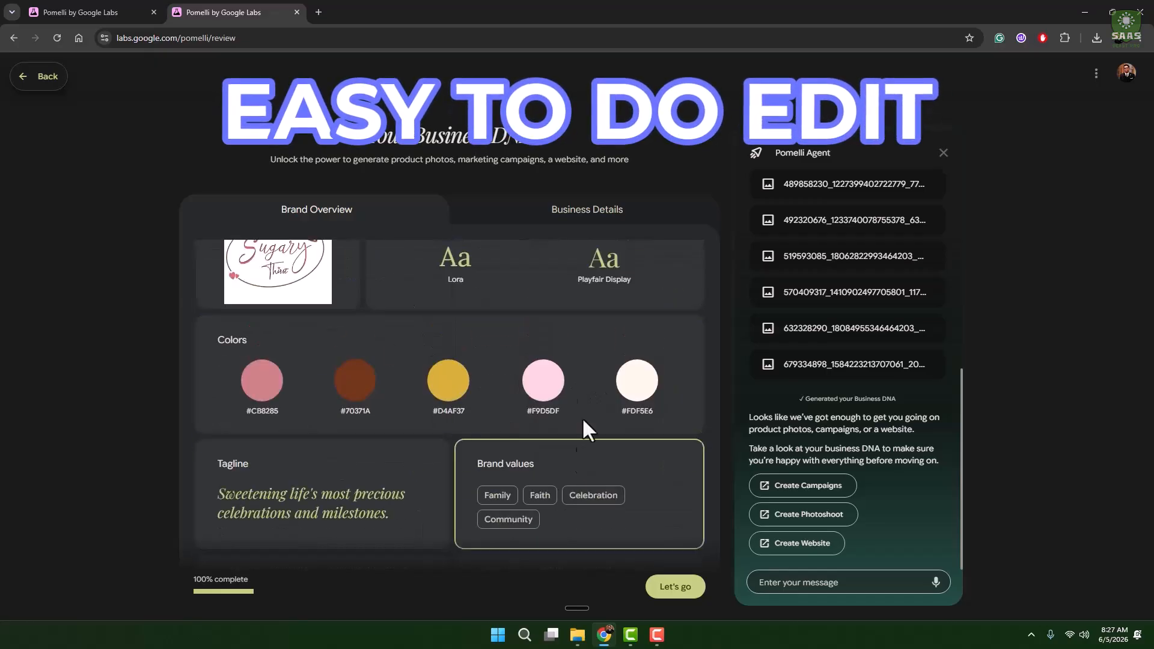
scroll(436, 389, "down", 2)
mouse_move(663, 387)
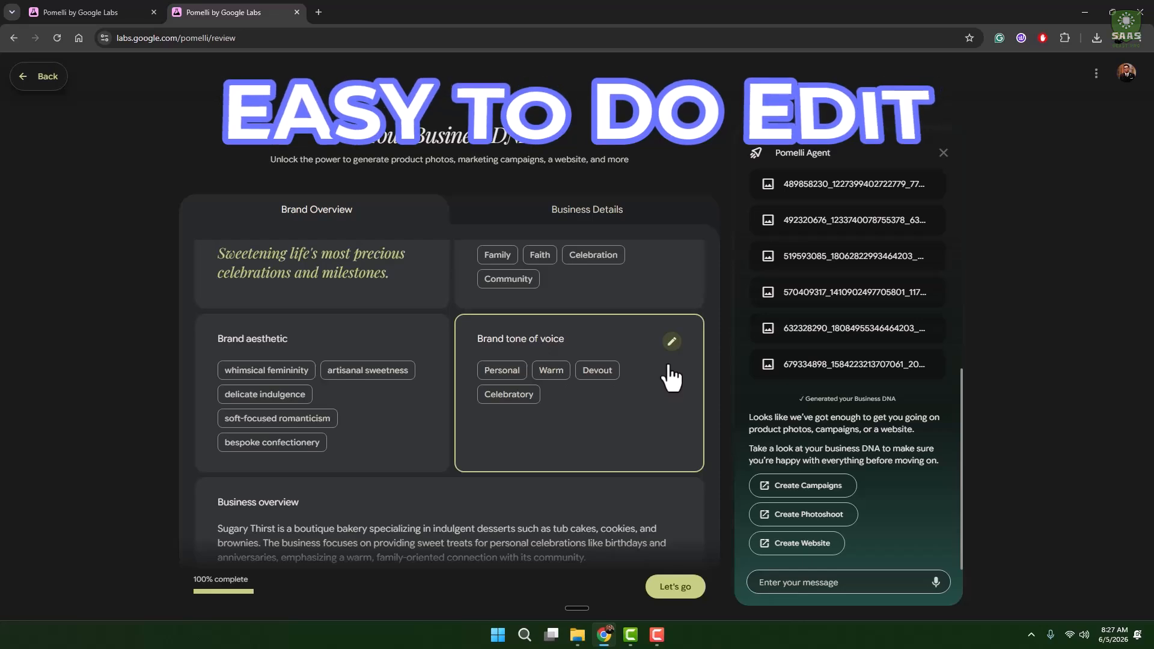
scroll(283, 528, "down", 1)
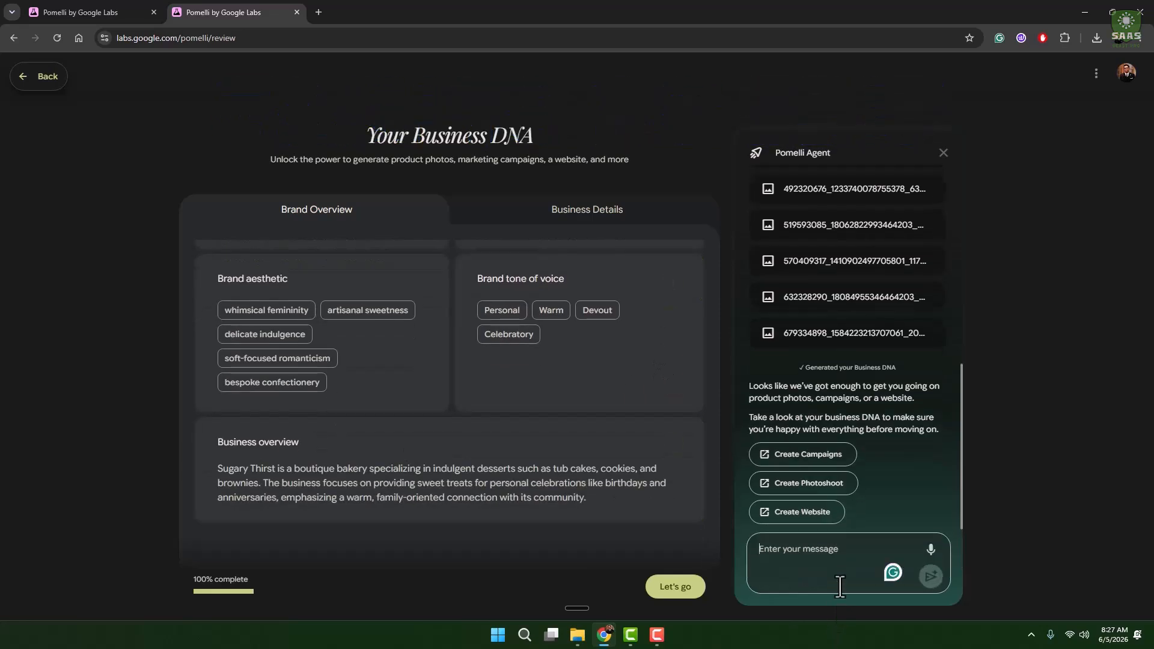
type("I")
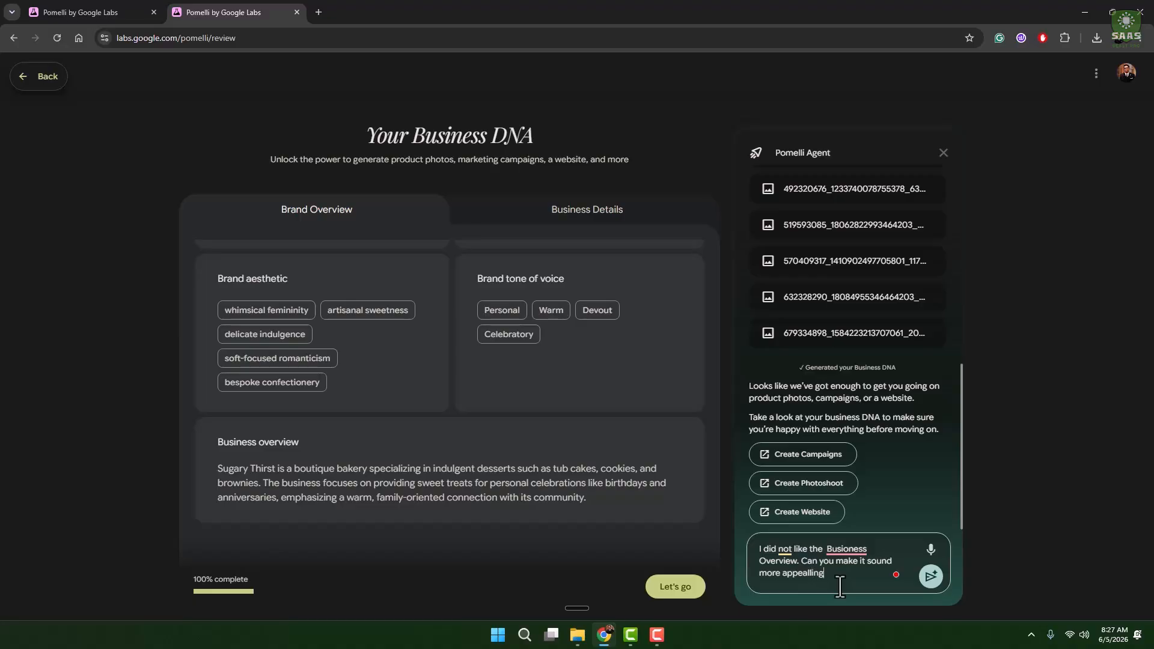
right_click(834, 548)
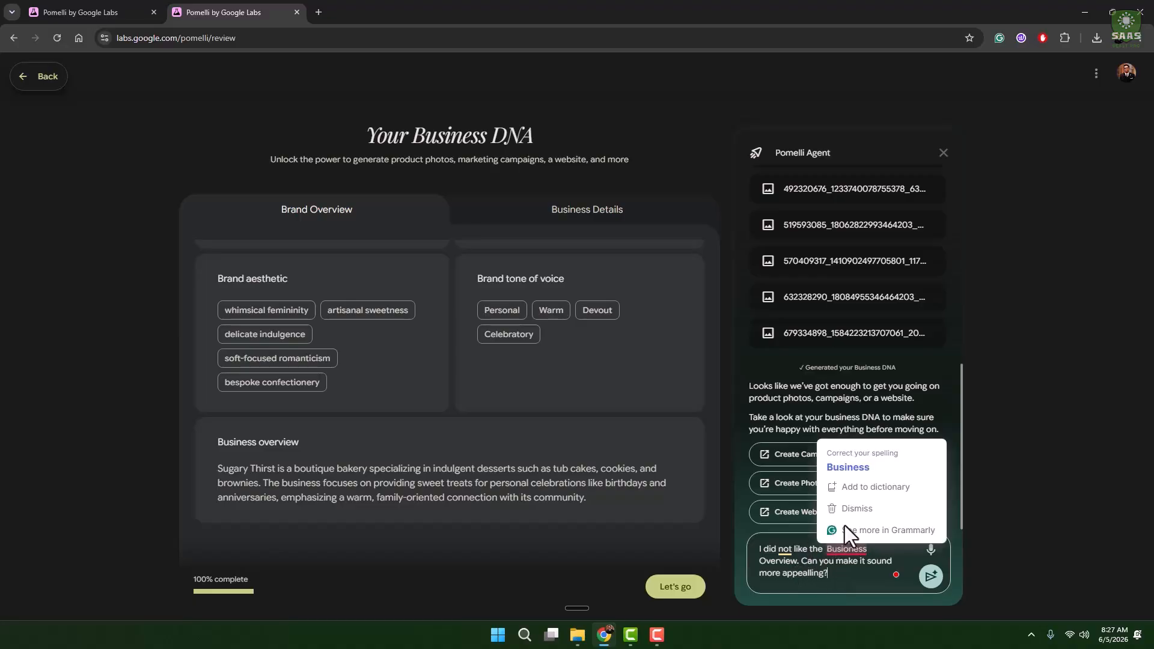
left_click(849, 466)
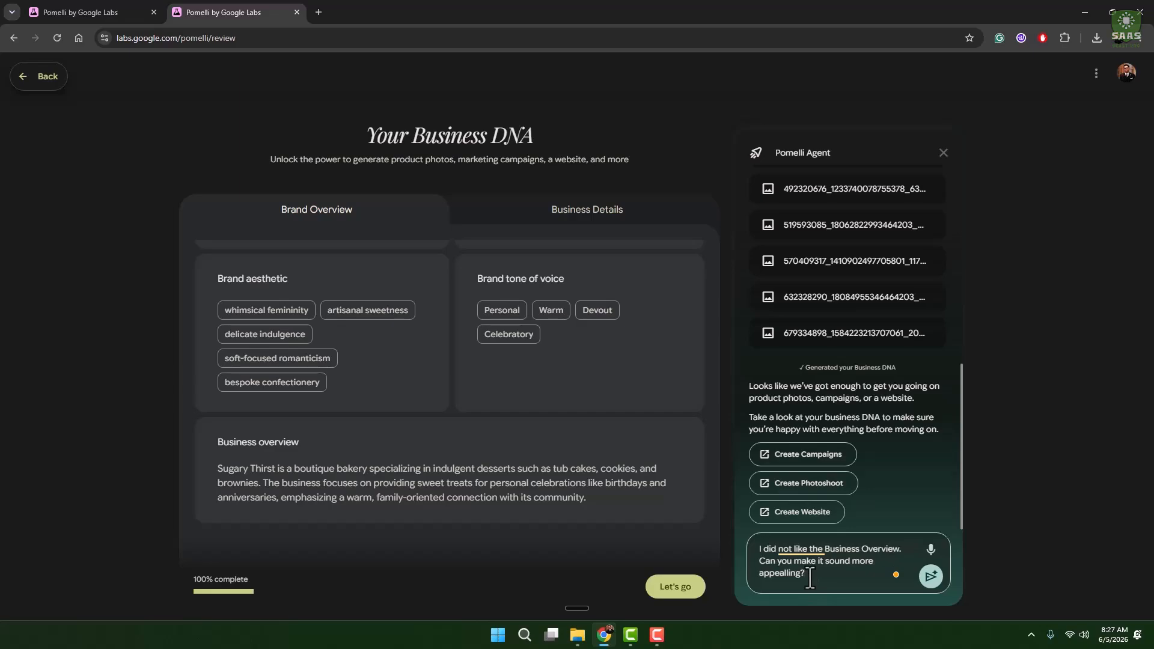
key("Return")
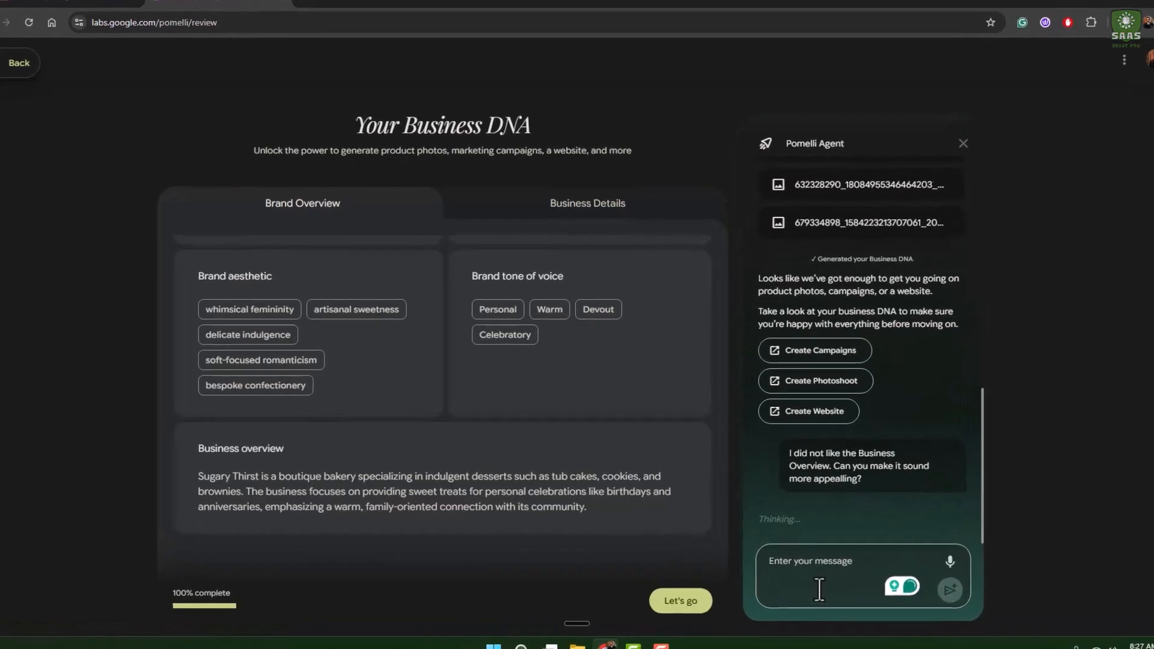
Replace the brand tagline with "Bliss in every bite" and apply it
scroll(513, 413, "up", 5)
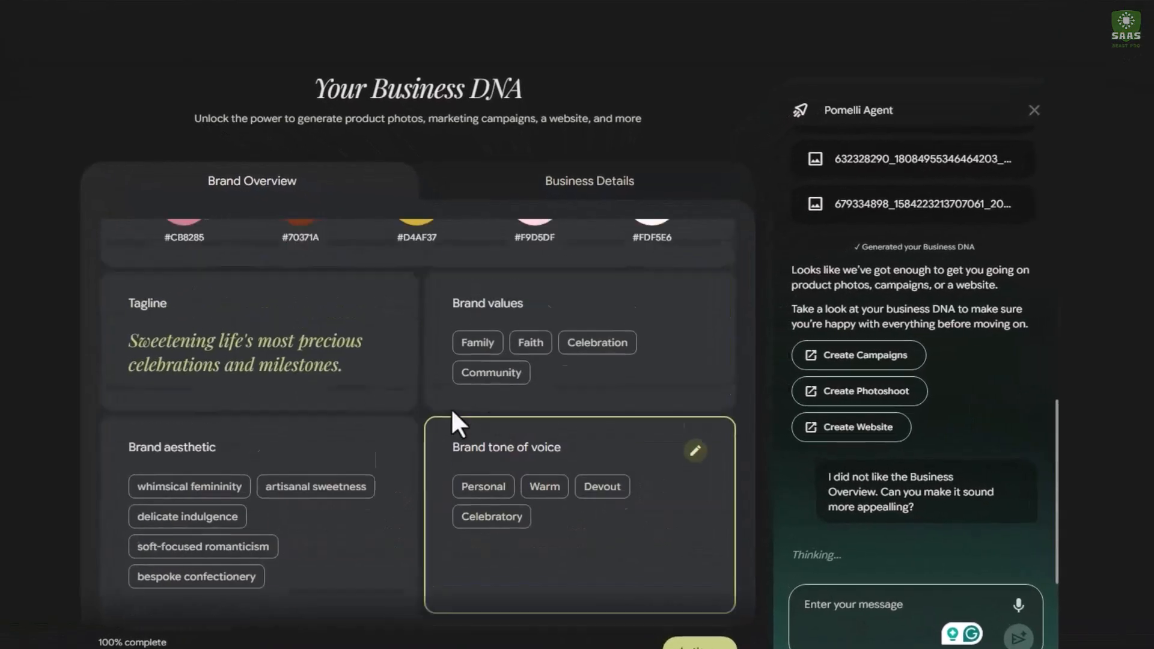
left_click(376, 351)
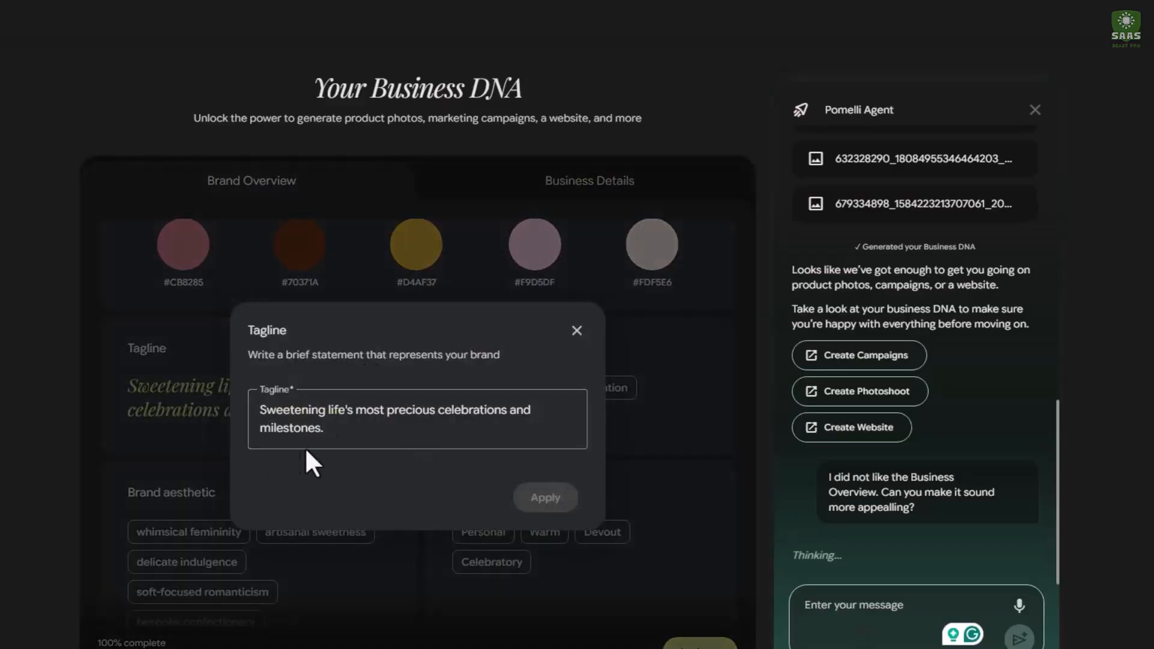
left_click_drag(328, 428, 238, 406)
key("BackSpace")
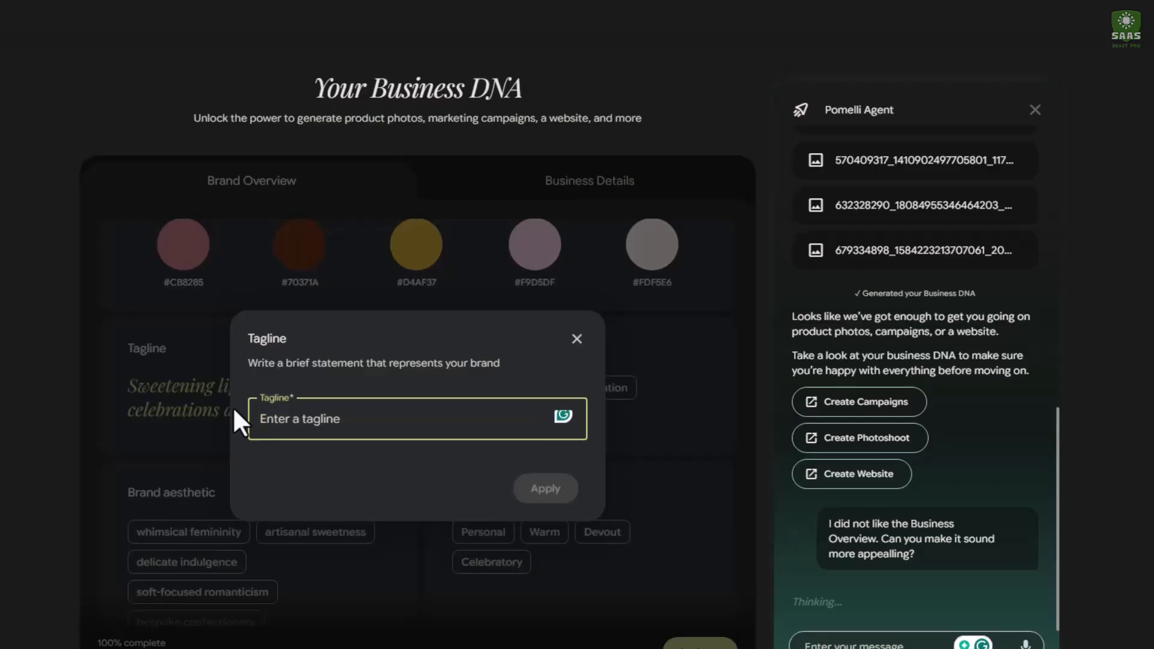
type("Bliss in every bite")
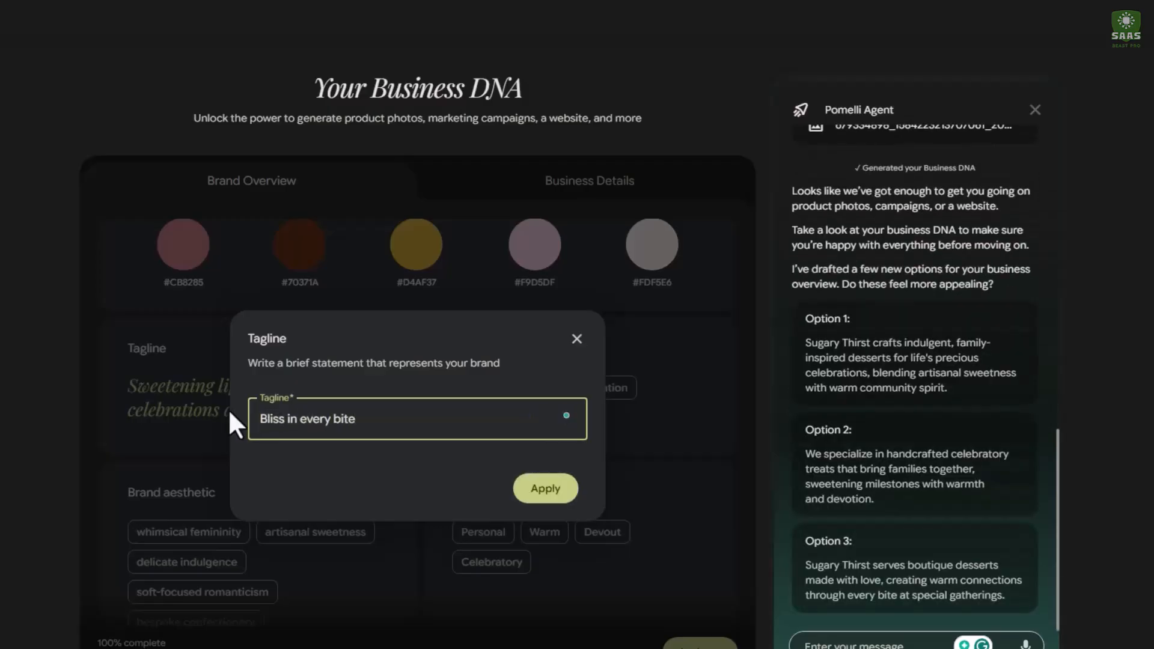
left_click(548, 499)
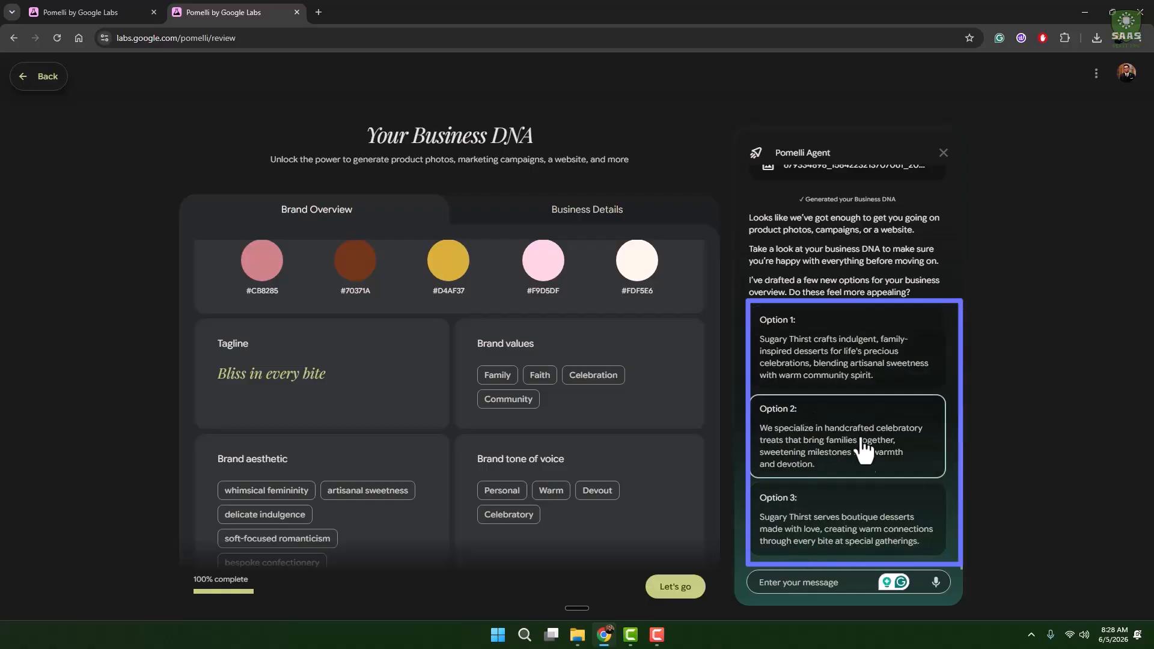
Use the agent's Option 1 as the Business overview and look at its text in the overview editor without editing it
left_click(800, 343)
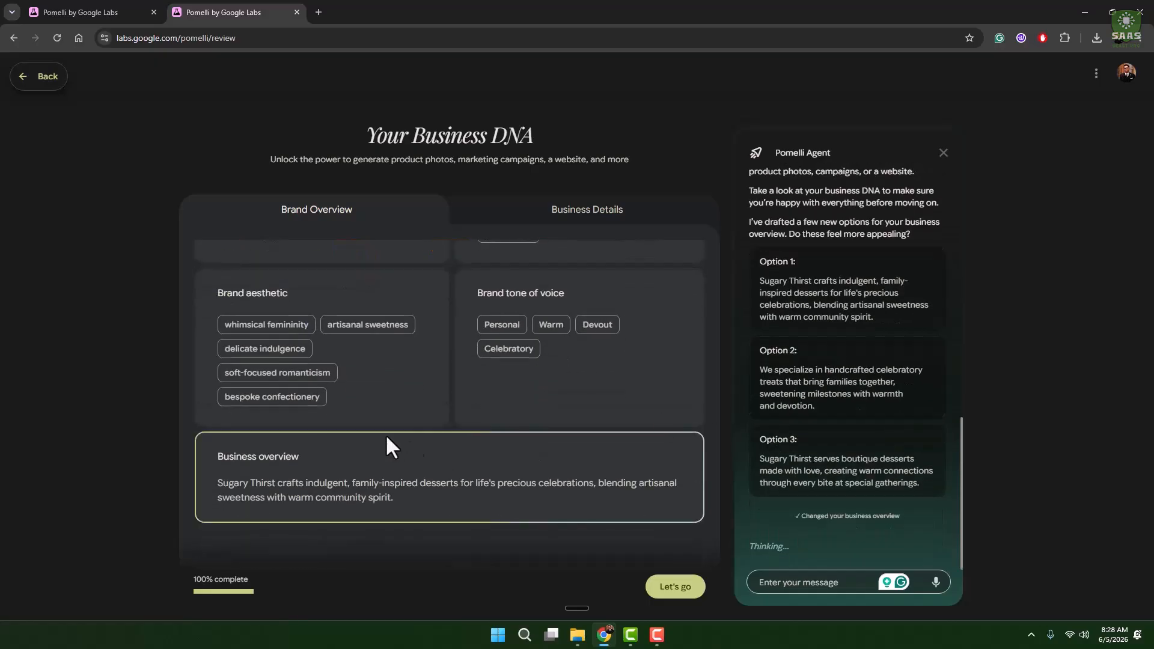
left_click(404, 507)
left_click(391, 505)
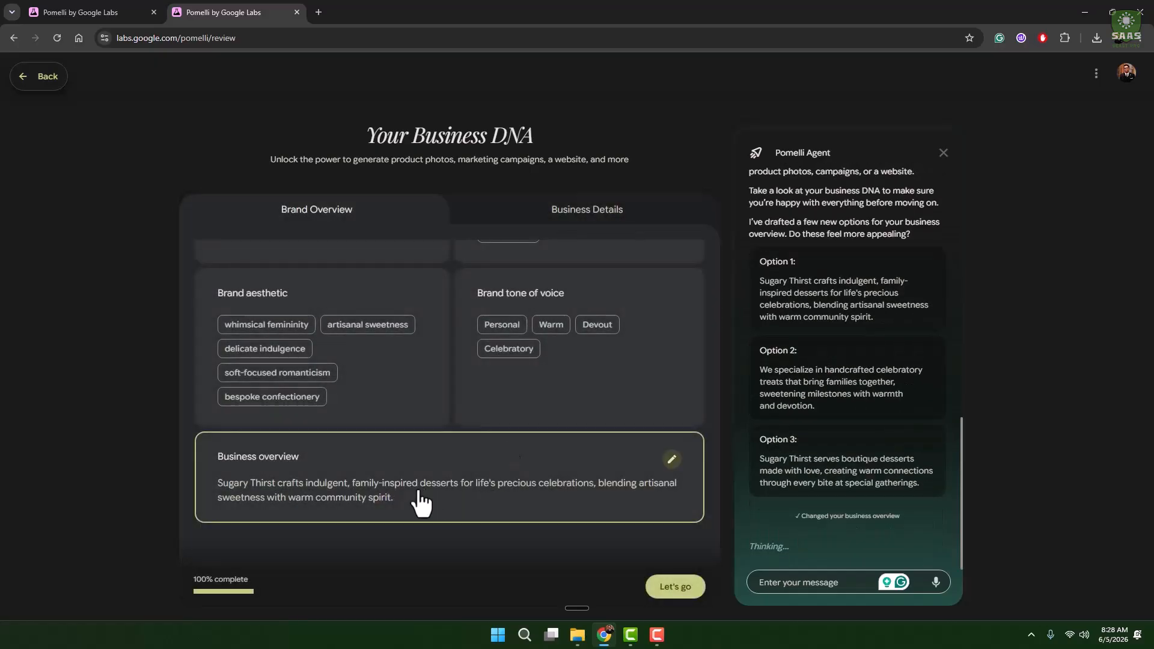
left_click(425, 497)
triple_click(484, 414)
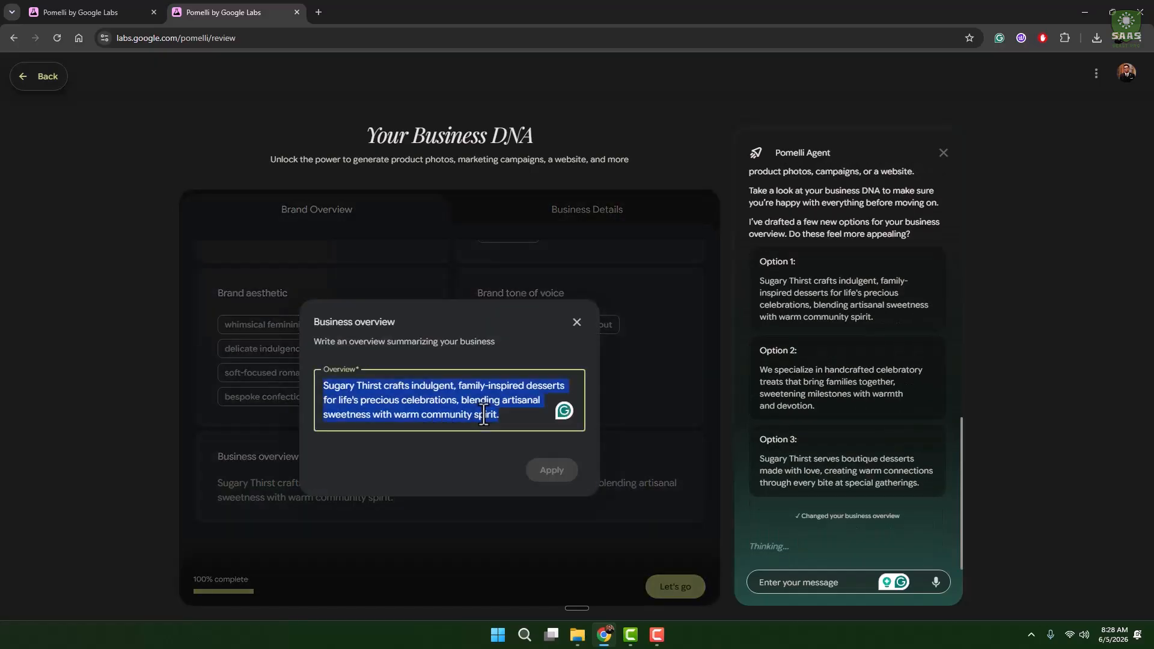
left_click(503, 520)
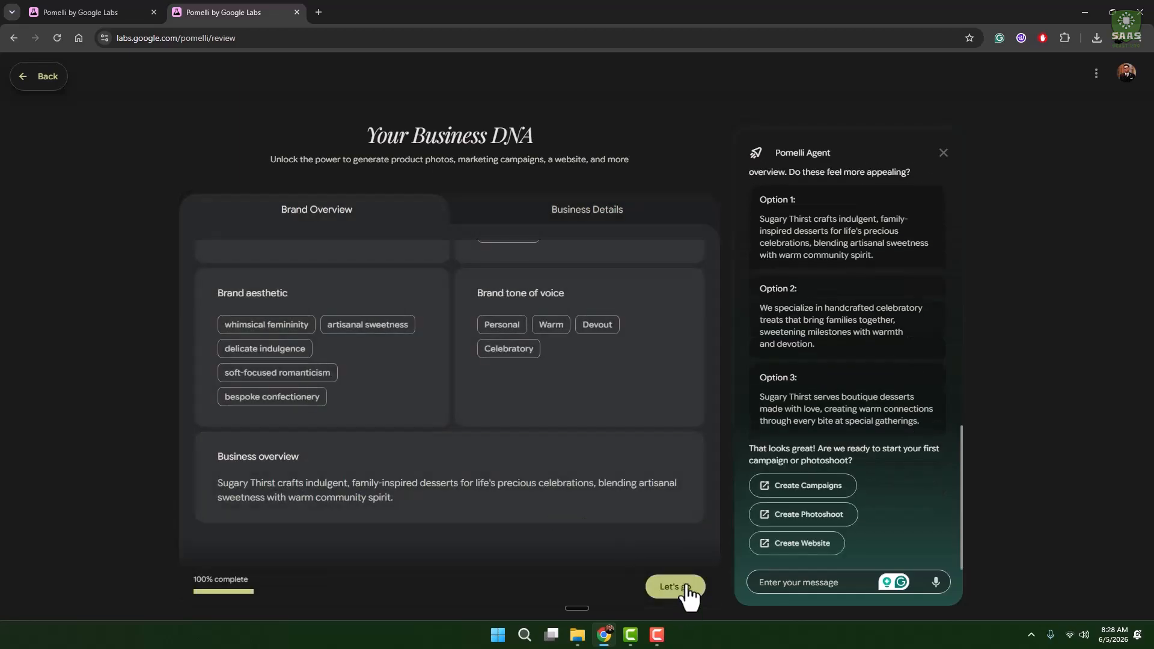
Finish the Business DNA review and start a product photoshoot with templates
left_click(685, 589)
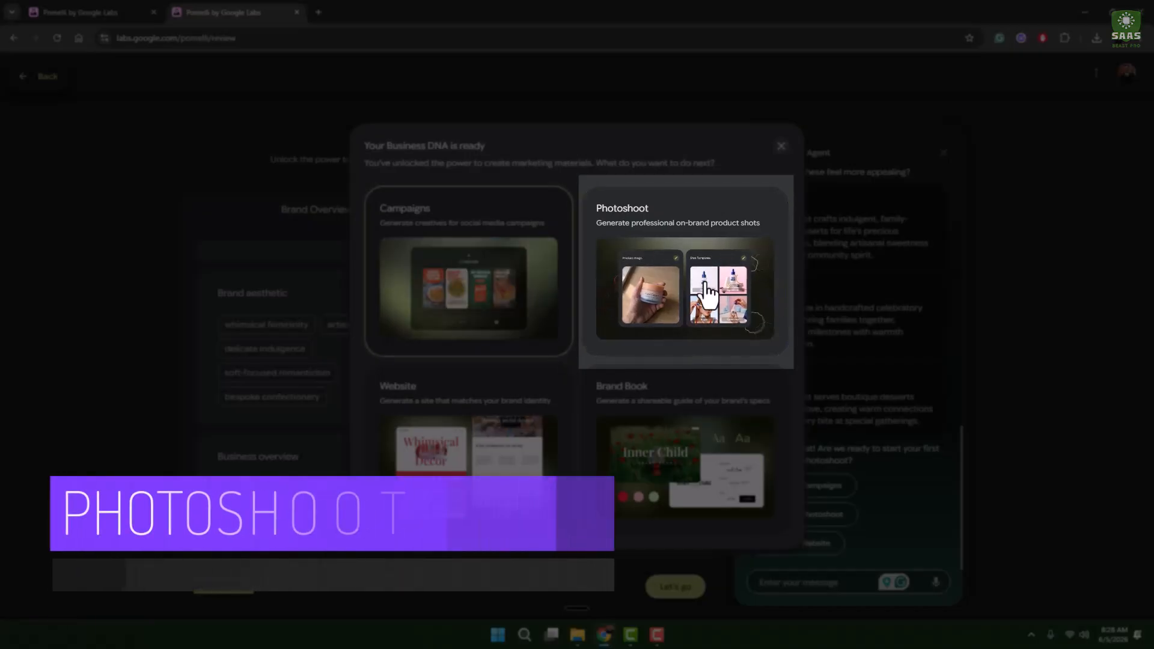
left_click(707, 285)
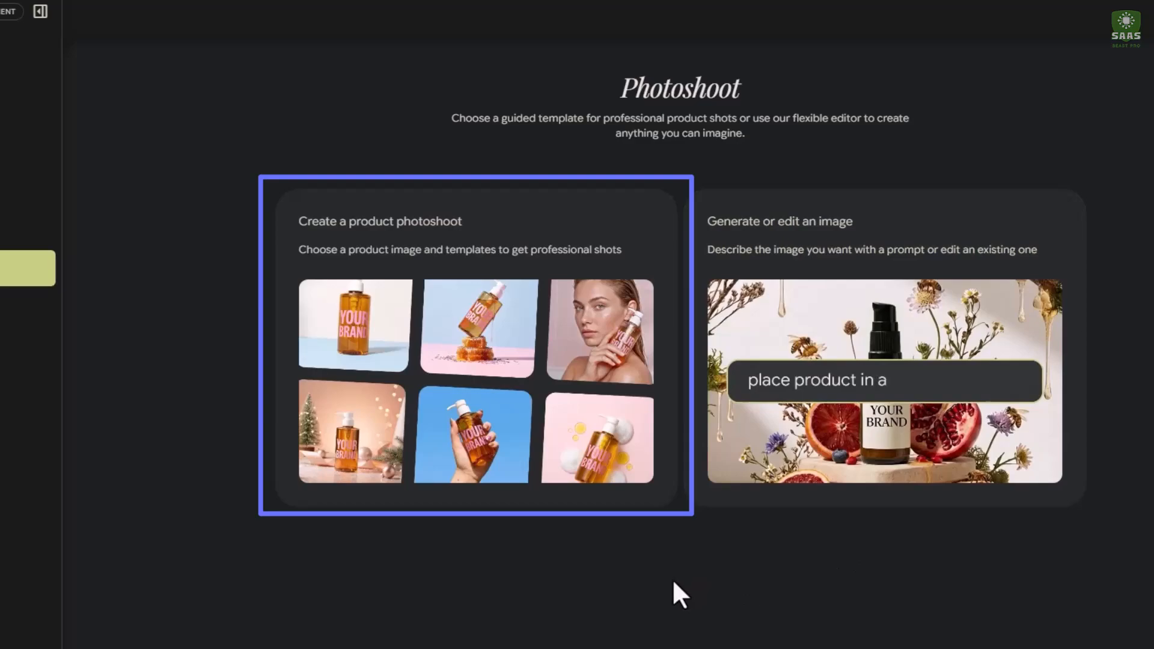
left_click(578, 408)
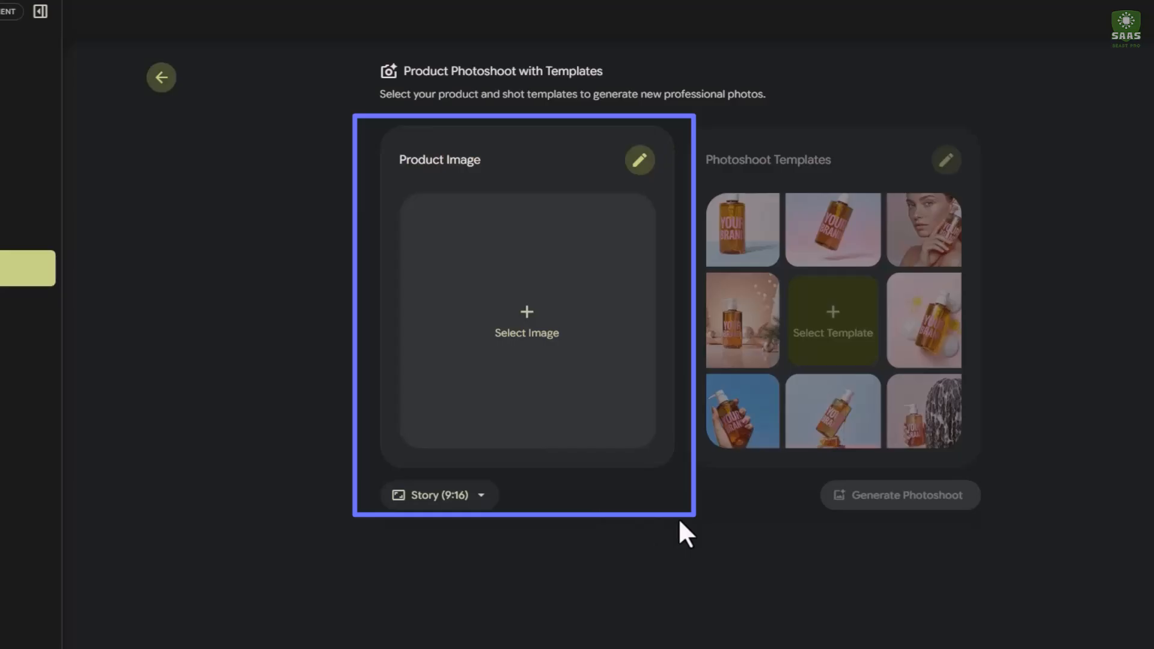
Choose the image of cookies on a black plate as the product image and keep the Story (9:16) aspect ratio
left_click(550, 322)
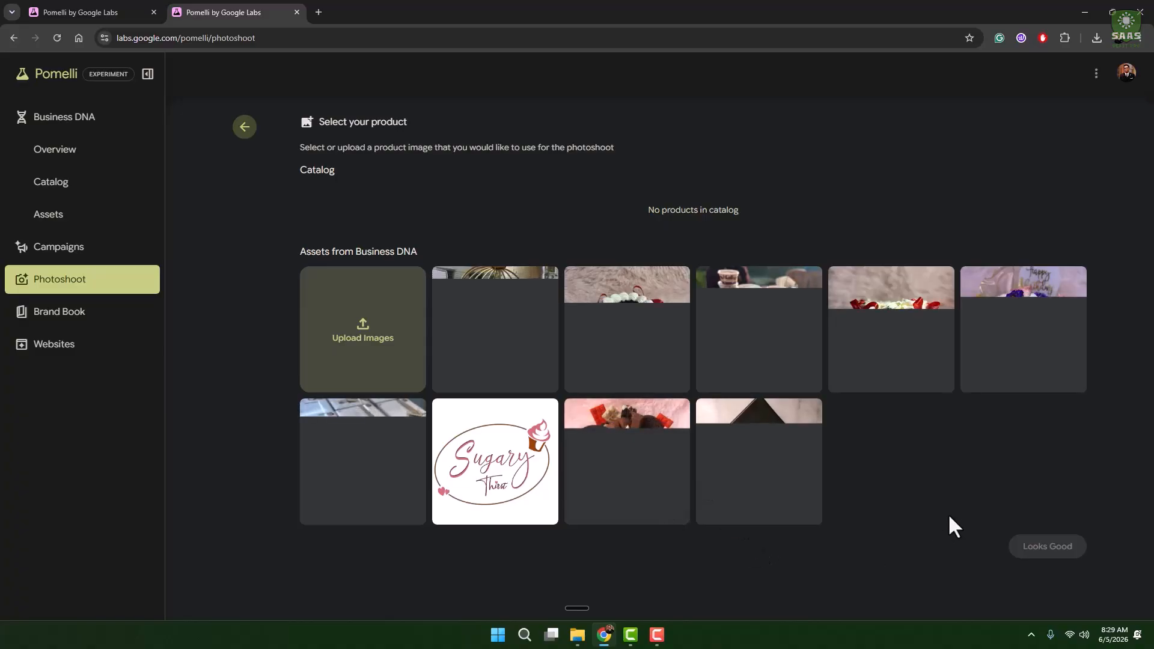
left_click(636, 425)
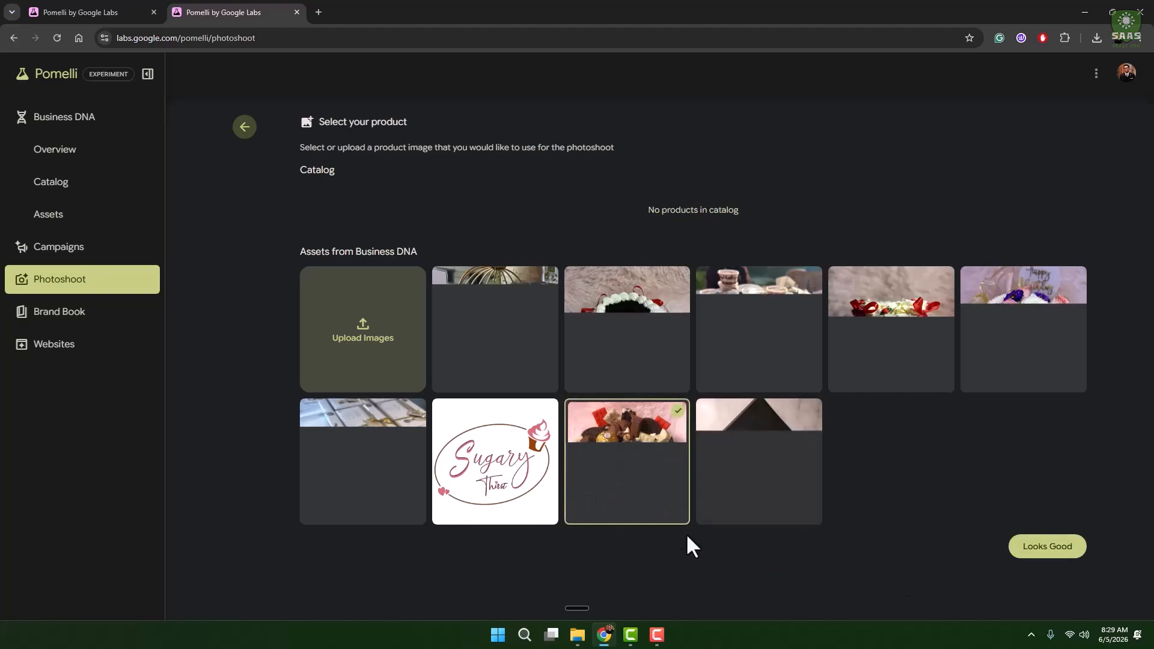
left_click(752, 427)
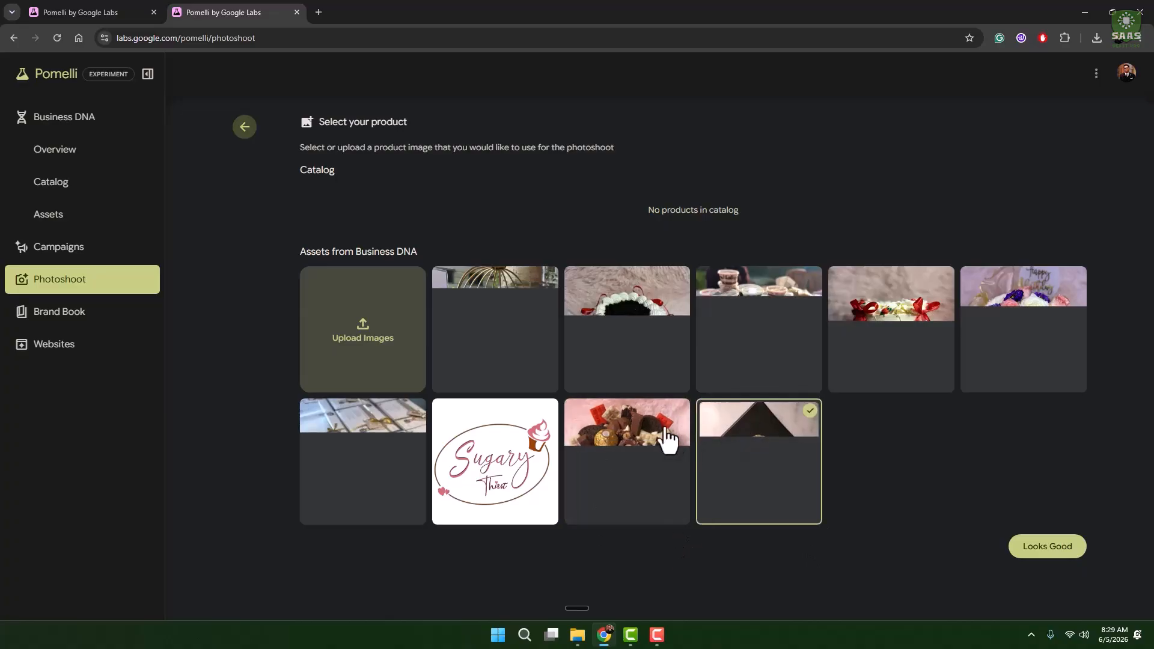
left_click(1040, 559)
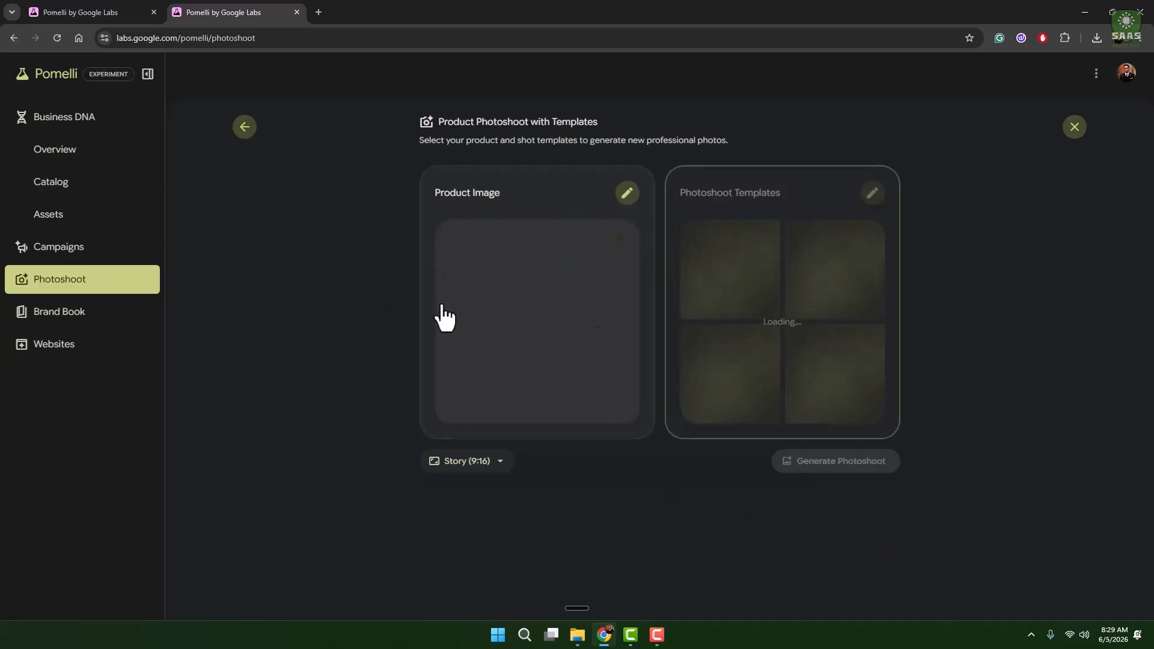
left_click(488, 465)
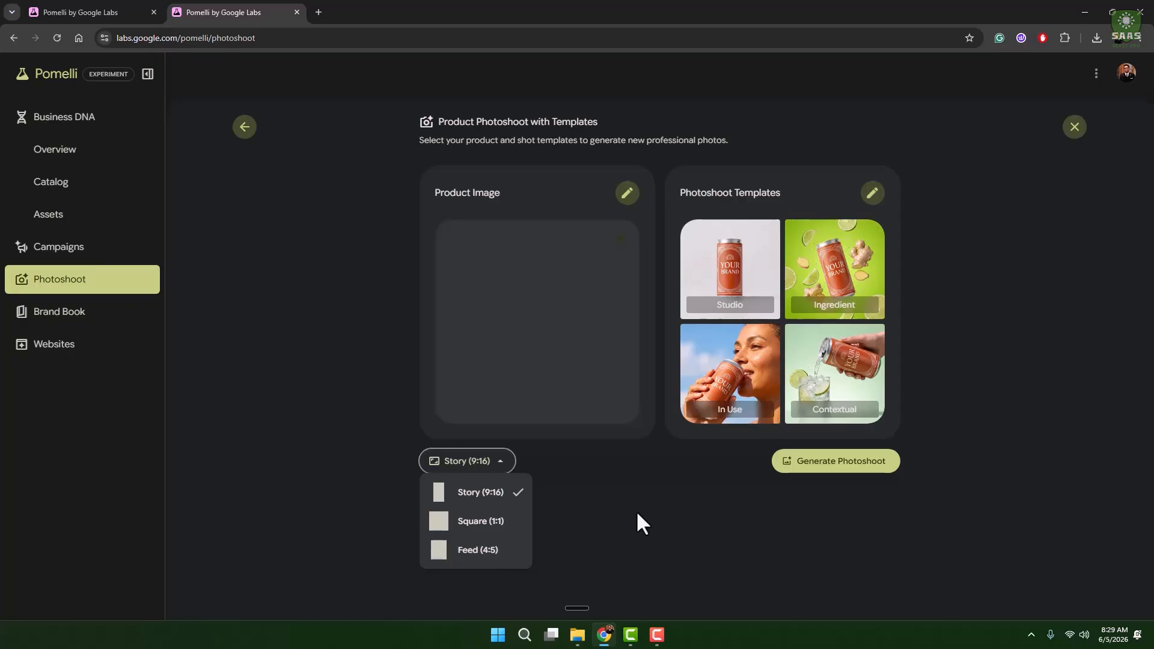
left_click(487, 494)
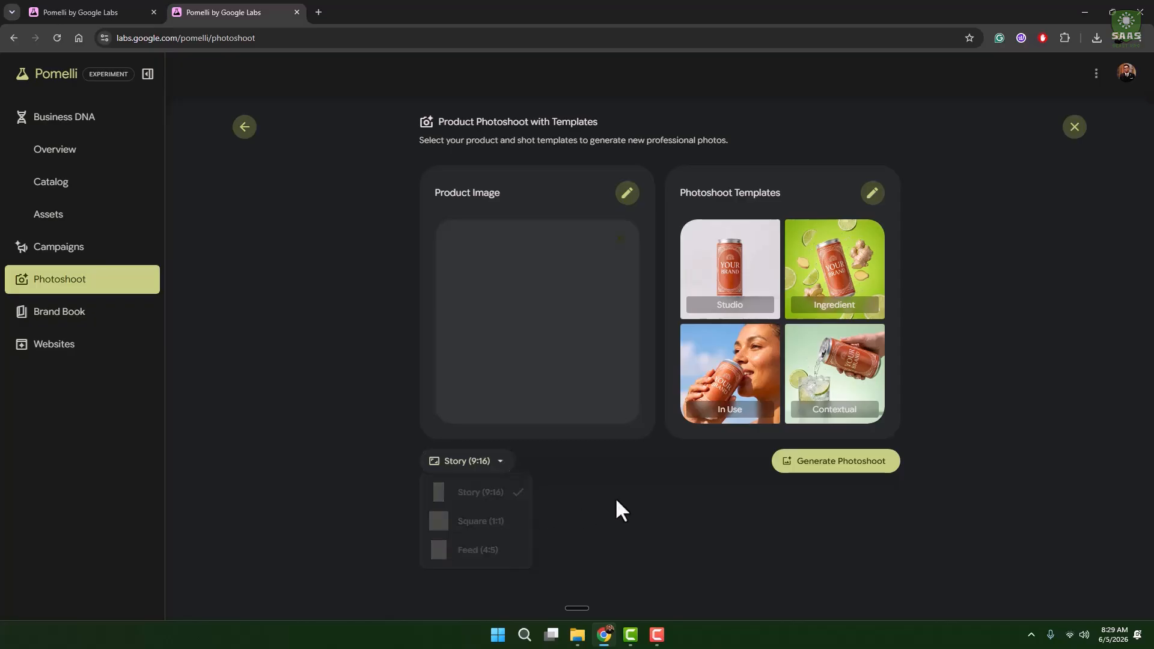
Swap the Consumables Ingredient template for the General Flatlay template and generate the photoshoot
left_click(799, 334)
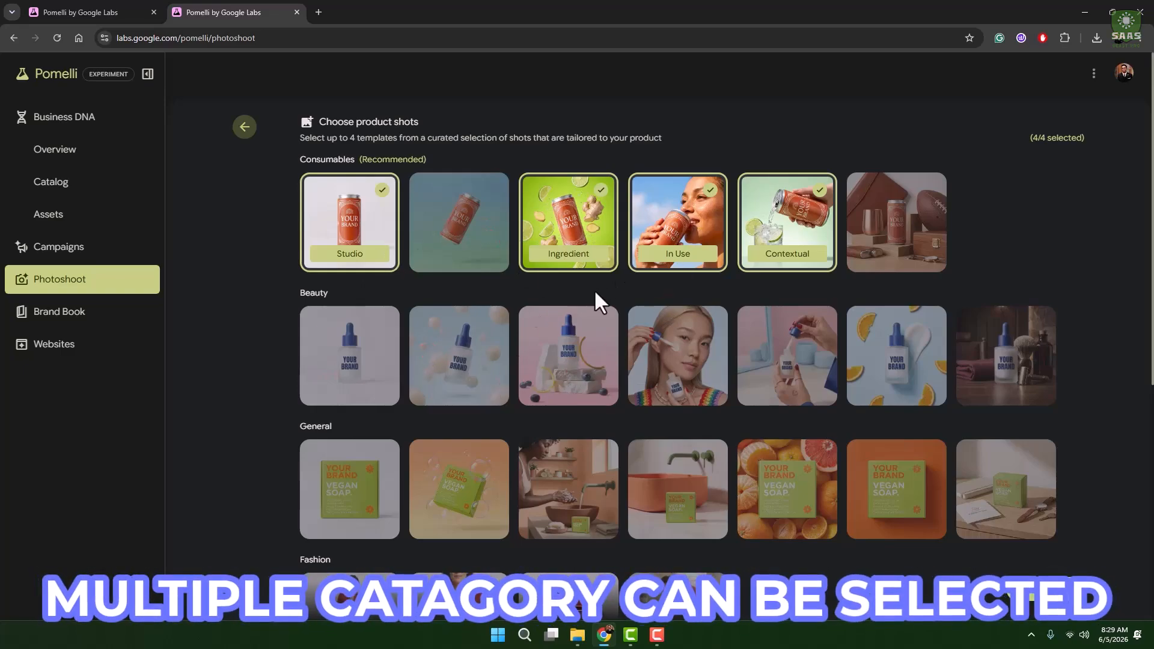
left_click(572, 243)
scroll(640, 404, "down", 2)
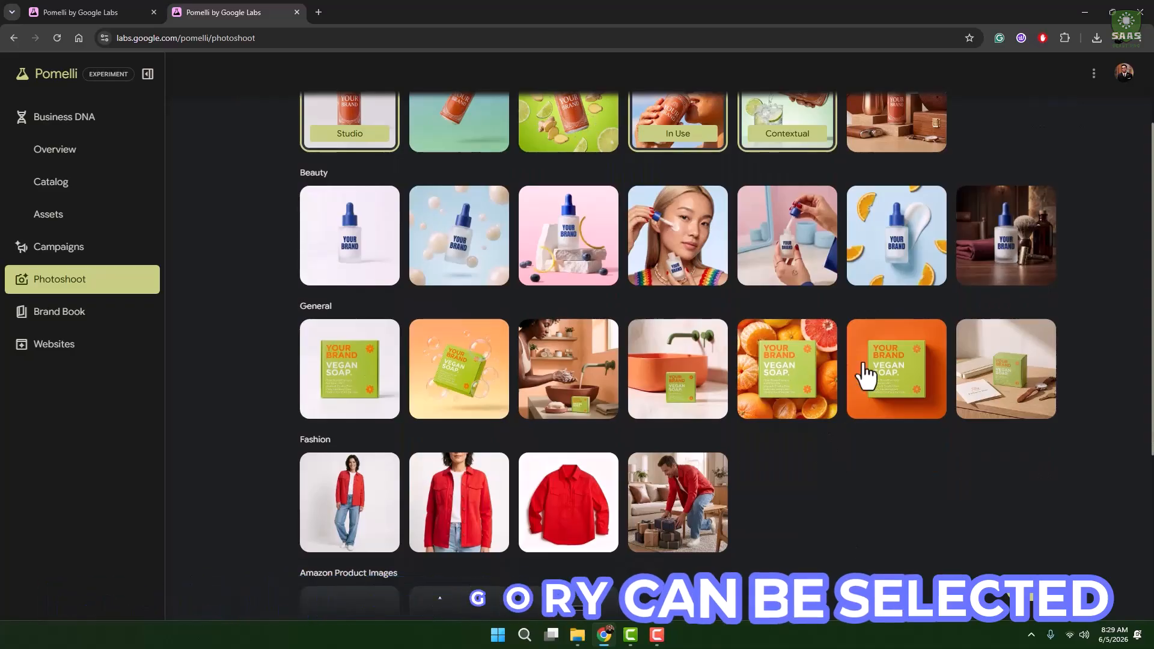
left_click(906, 376)
scroll(818, 496, "up", 2)
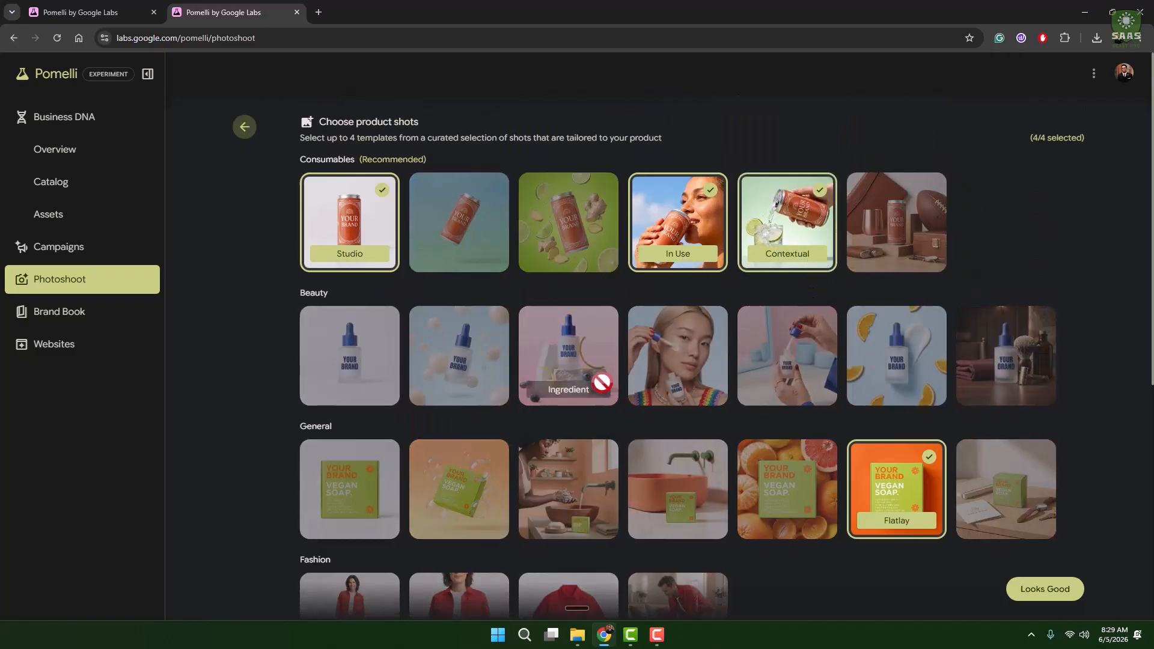
scroll(907, 496, "down", 3)
left_click(1045, 588)
left_click(832, 464)
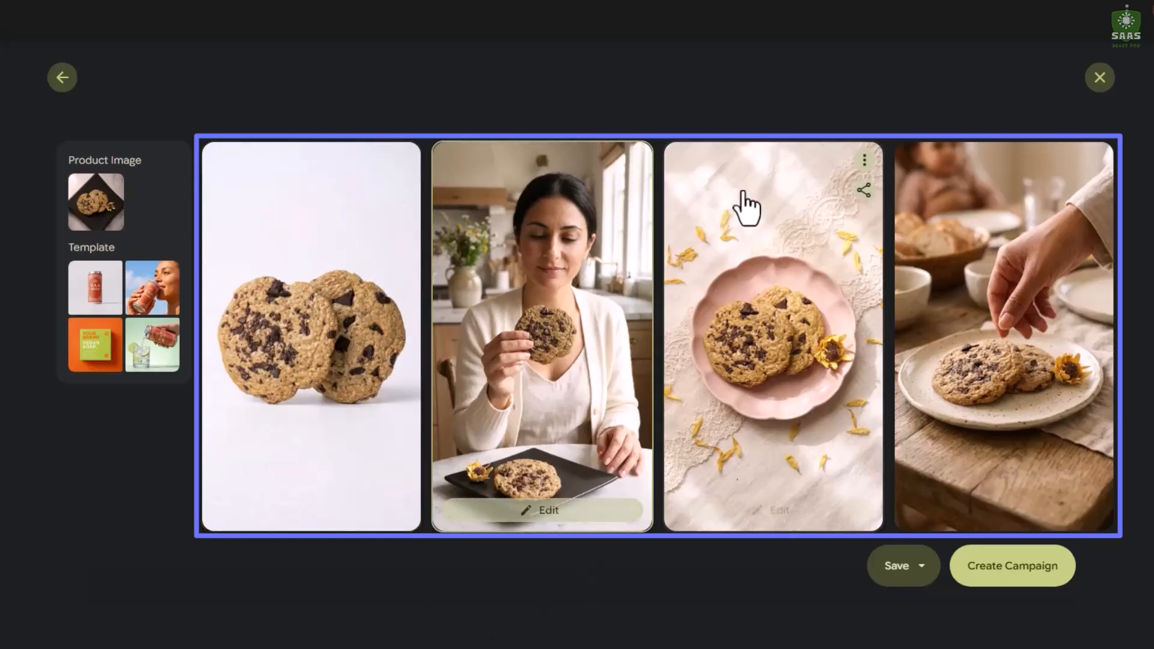
Examine the generated hand-over-plate and pink-plate cookie shots up close, including the aspect ratio options for editing
left_click(1001, 328)
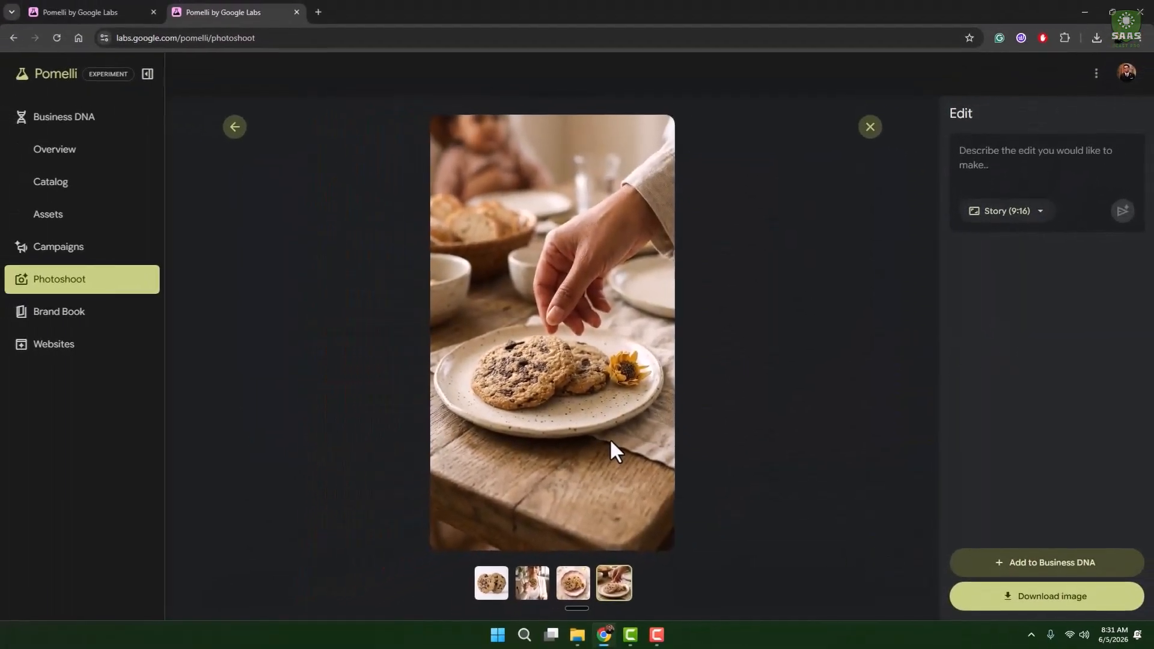
left_click(1045, 217)
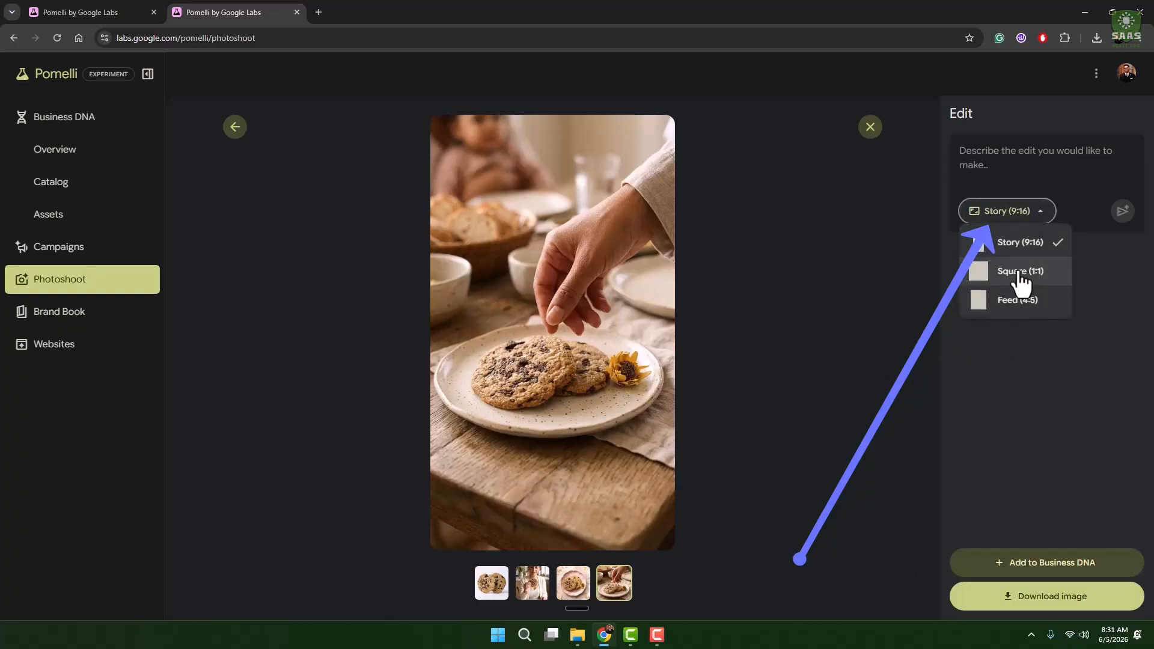
left_click(804, 306)
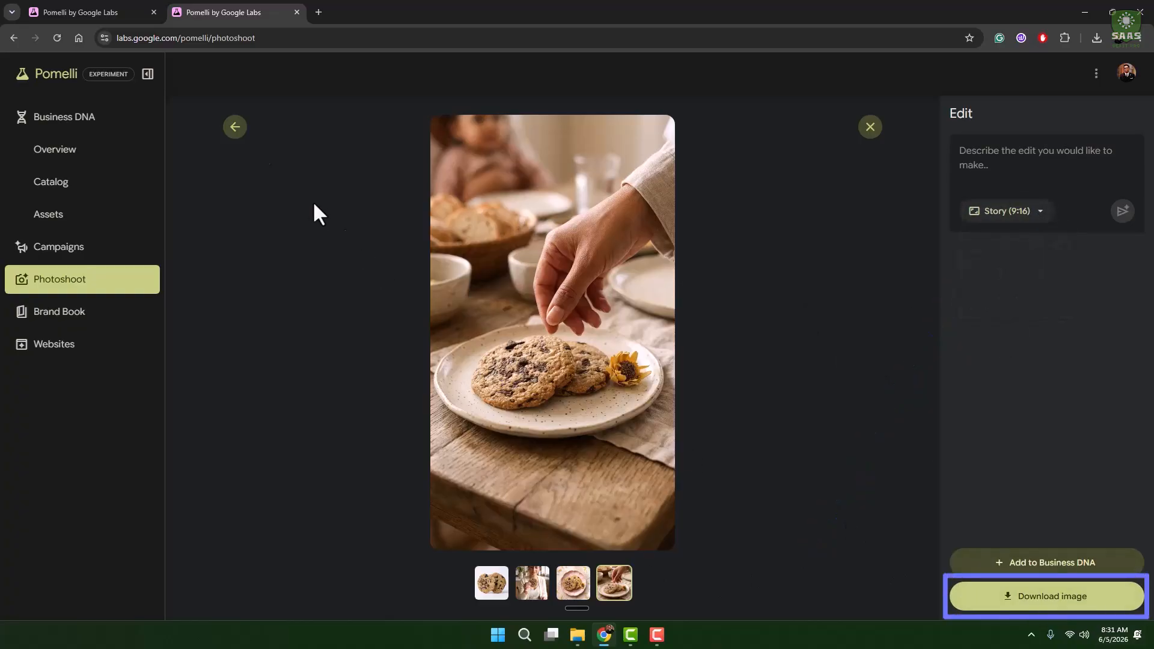
left_click(234, 136)
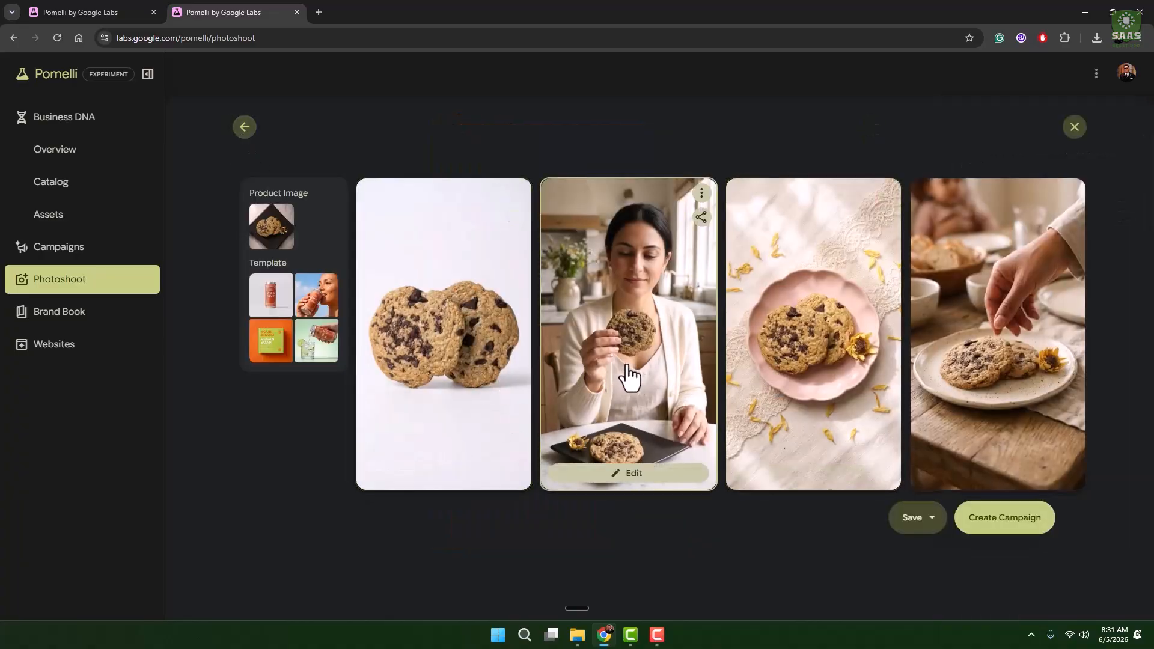
left_click(816, 474)
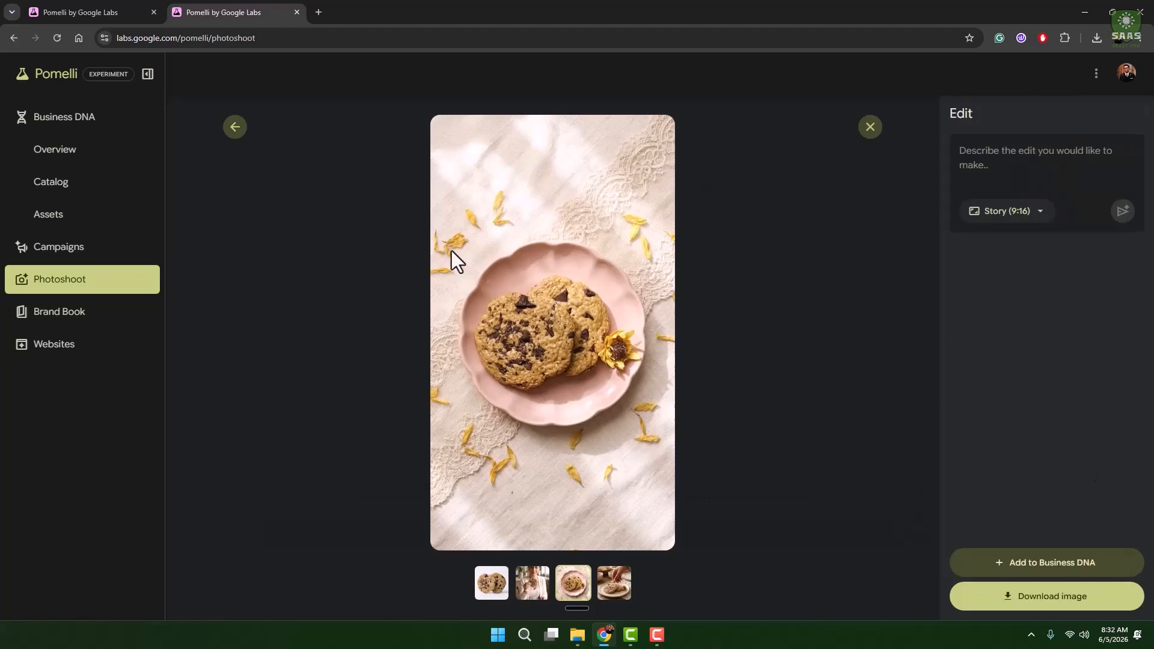
left_click(234, 133)
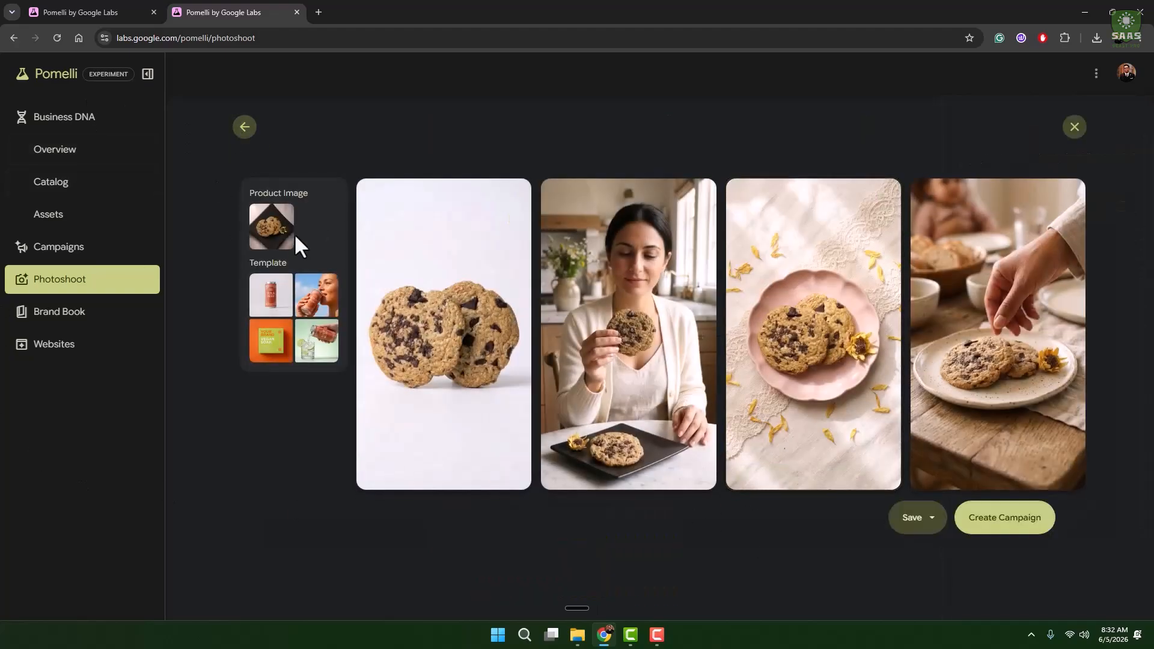
Leave the photoshoot results without saving the generated images and go to Campaigns
left_click(245, 127)
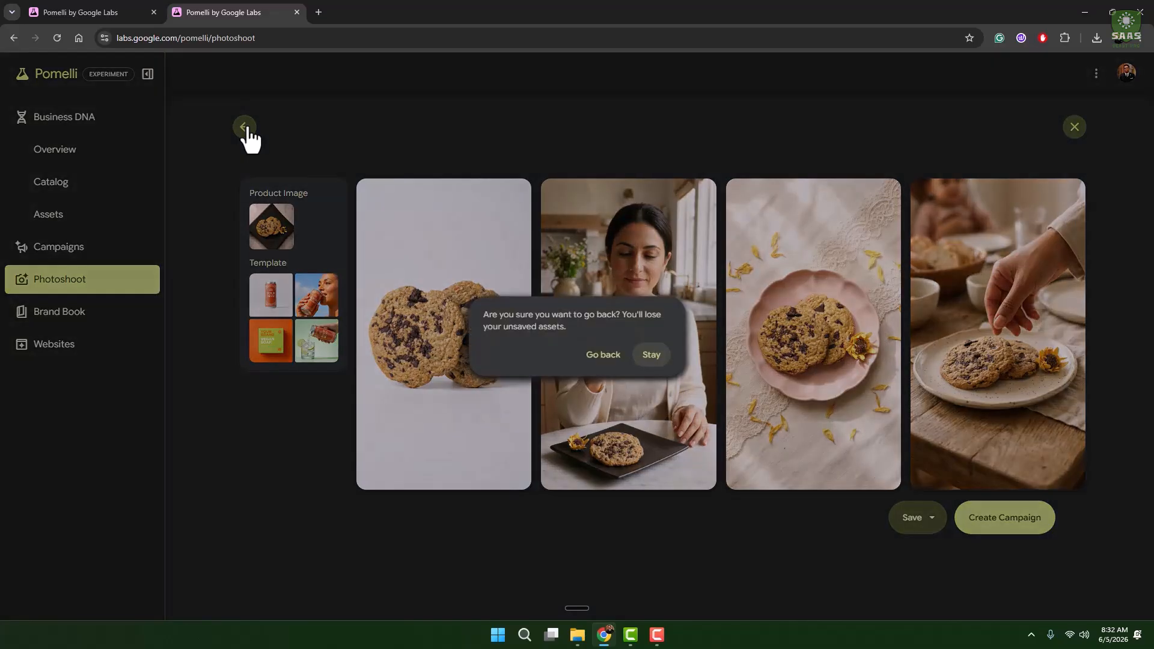
left_click(605, 359)
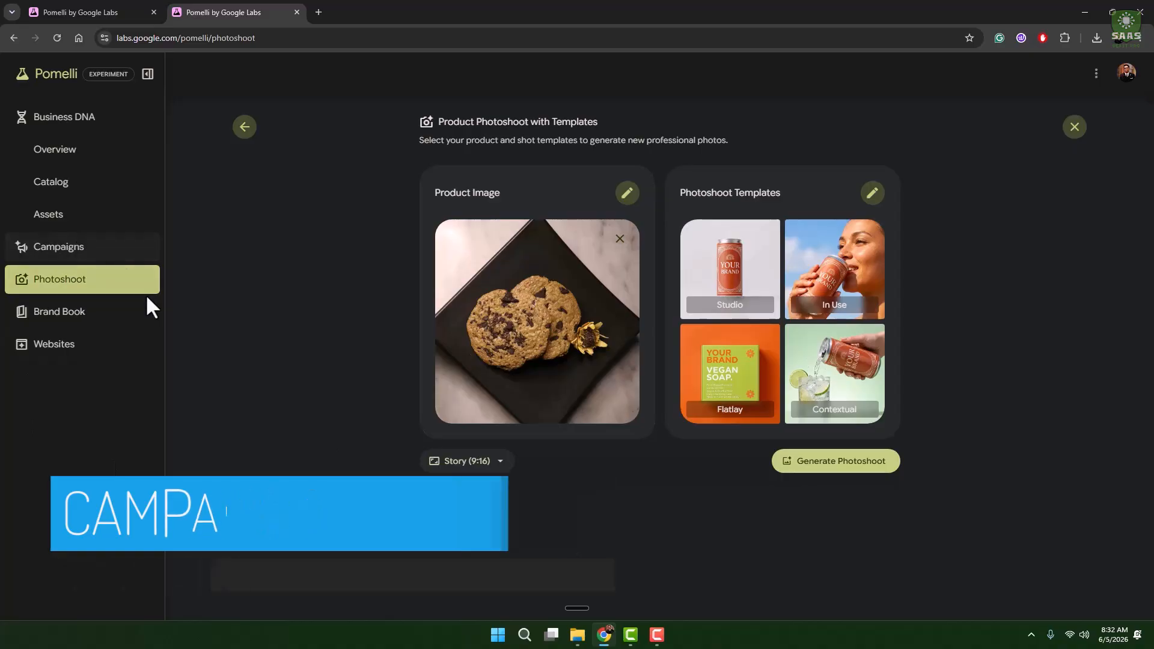
left_click(47, 251)
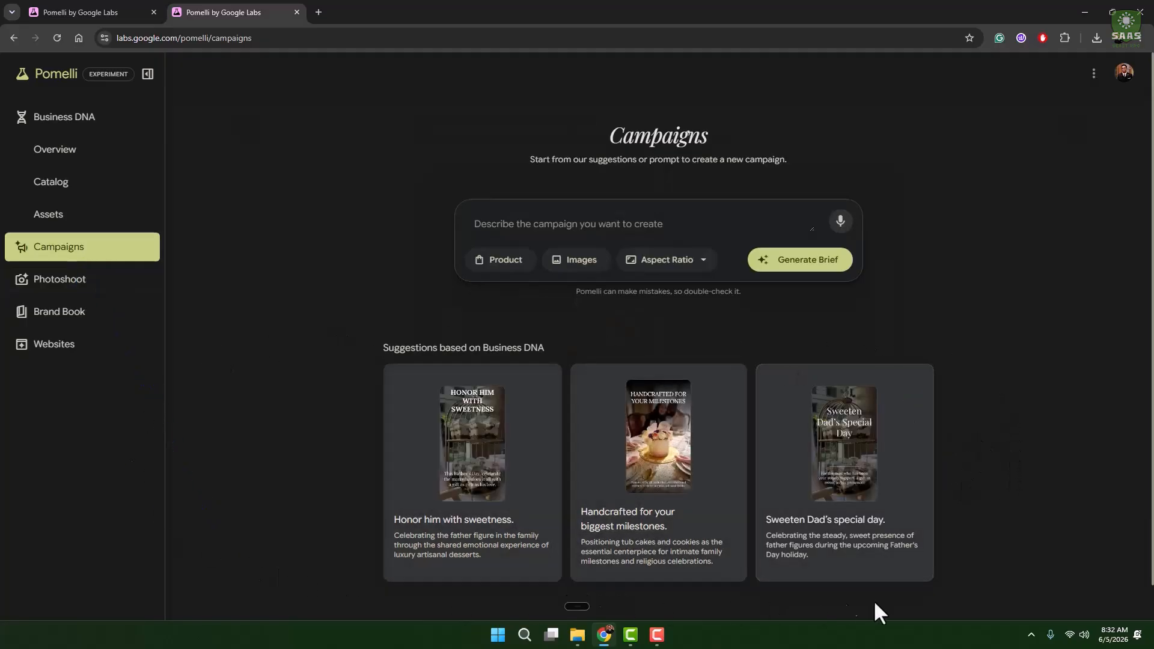
Add three Business DNA images to the new campaign: the desserts on the gold stand, the table of dessert tubs and the ribboned gift boxes
scroll(1040, 494, "down", 1)
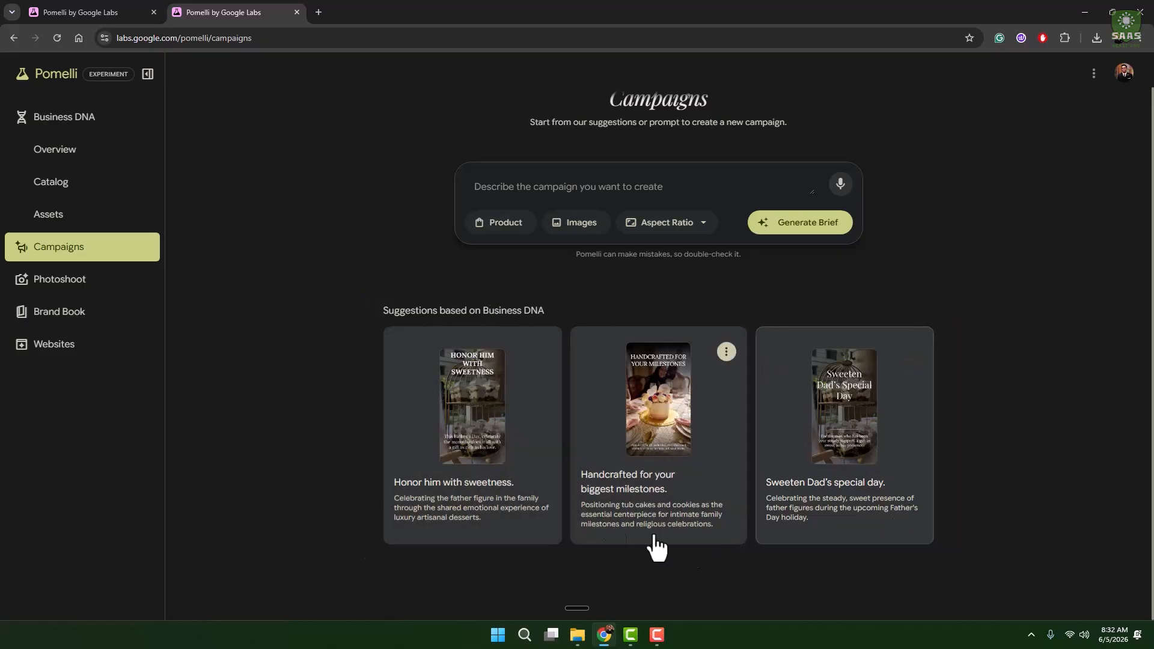
scroll(1106, 432, "up", 1)
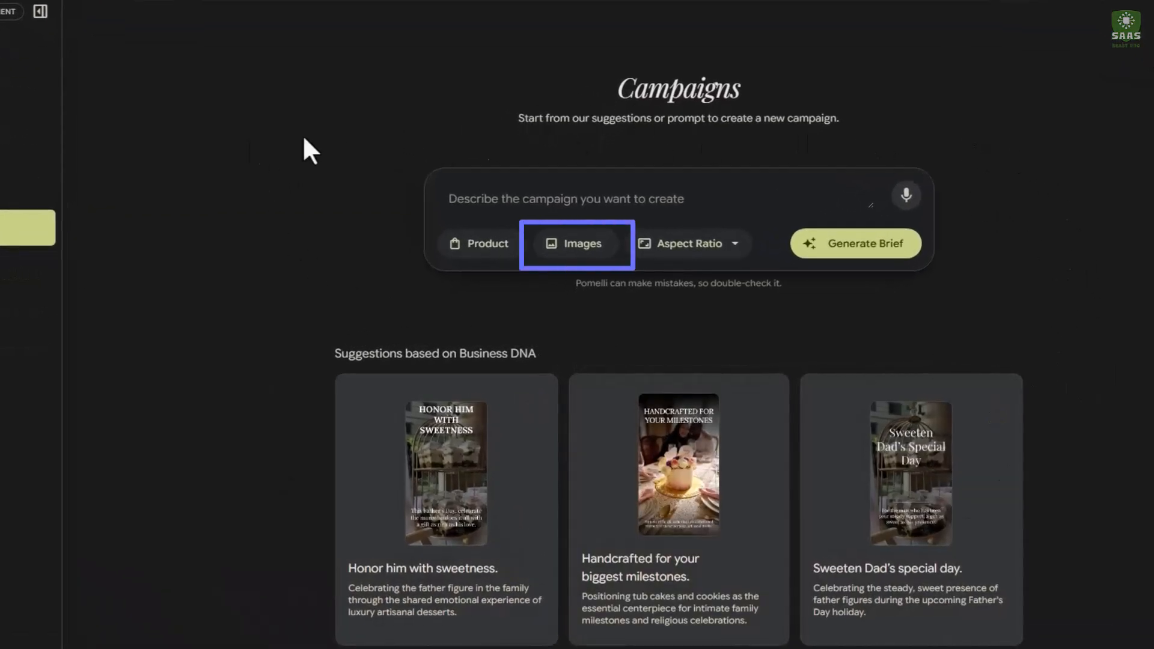
left_click(576, 256)
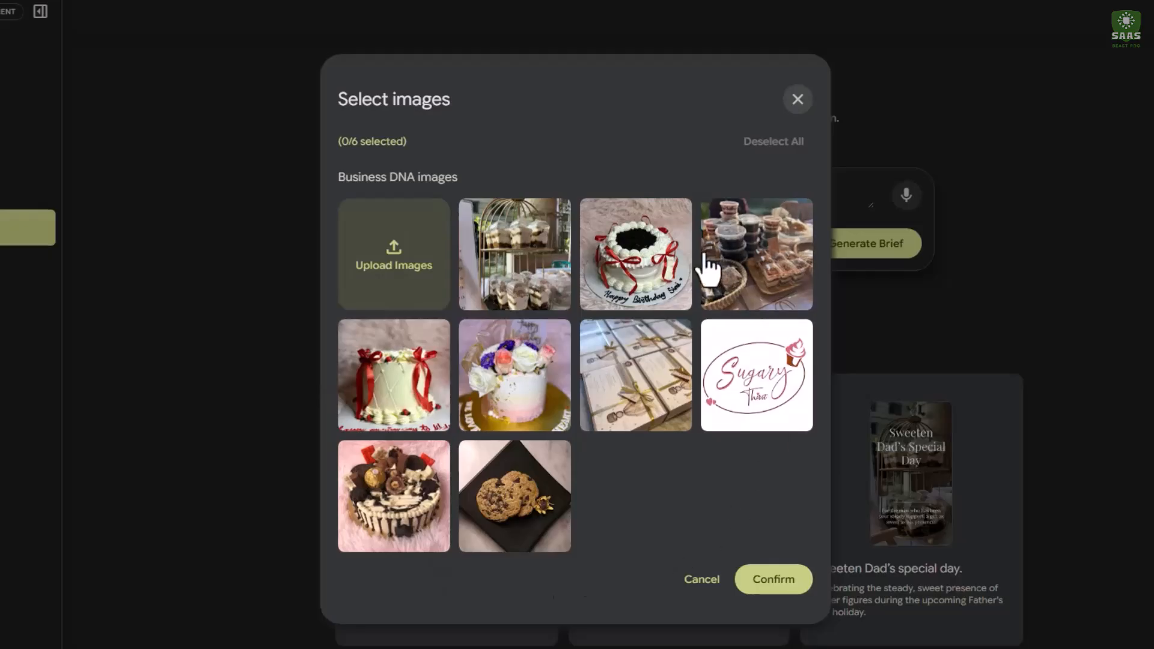
left_click(516, 292)
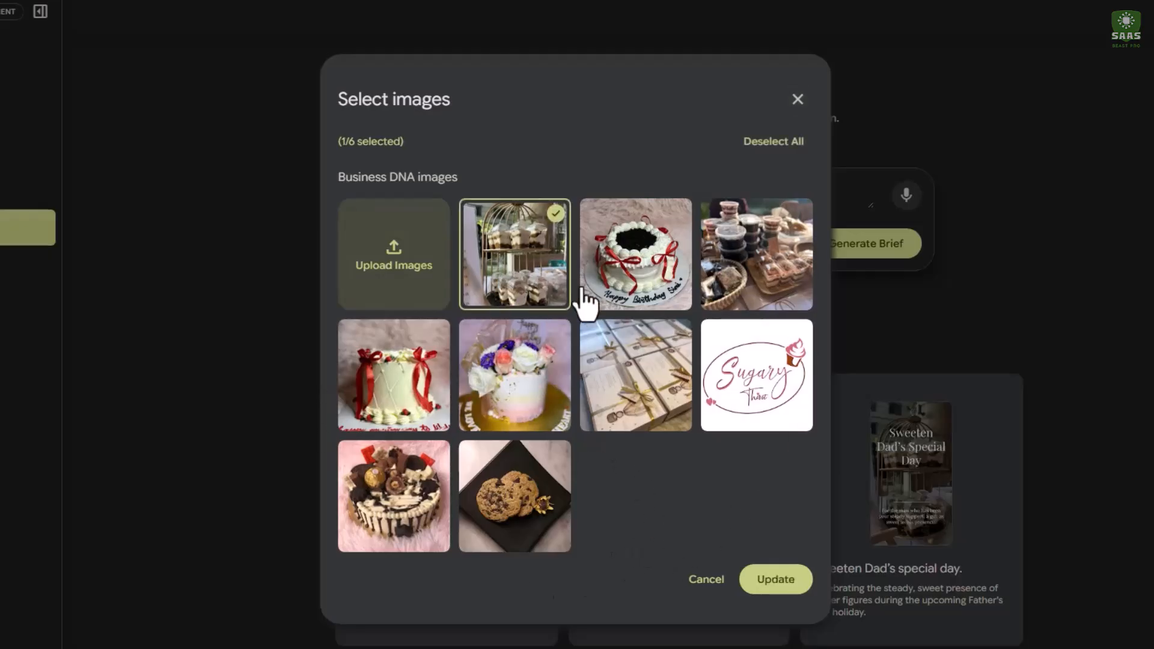
left_click(774, 275)
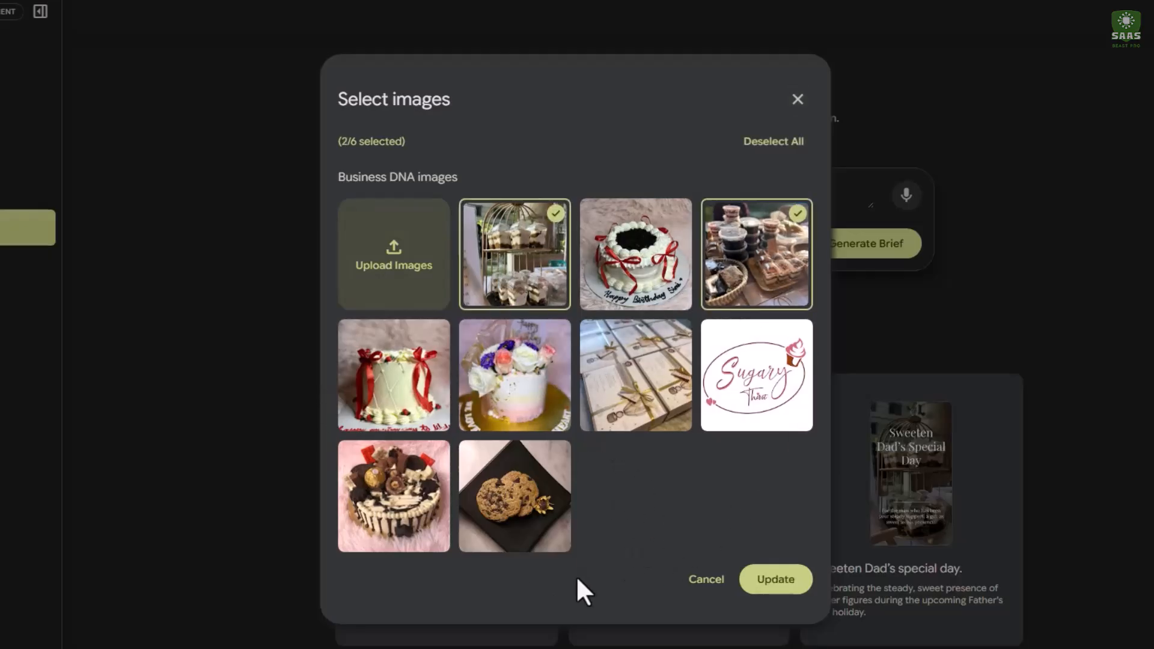
left_click(647, 376)
left_click(779, 584)
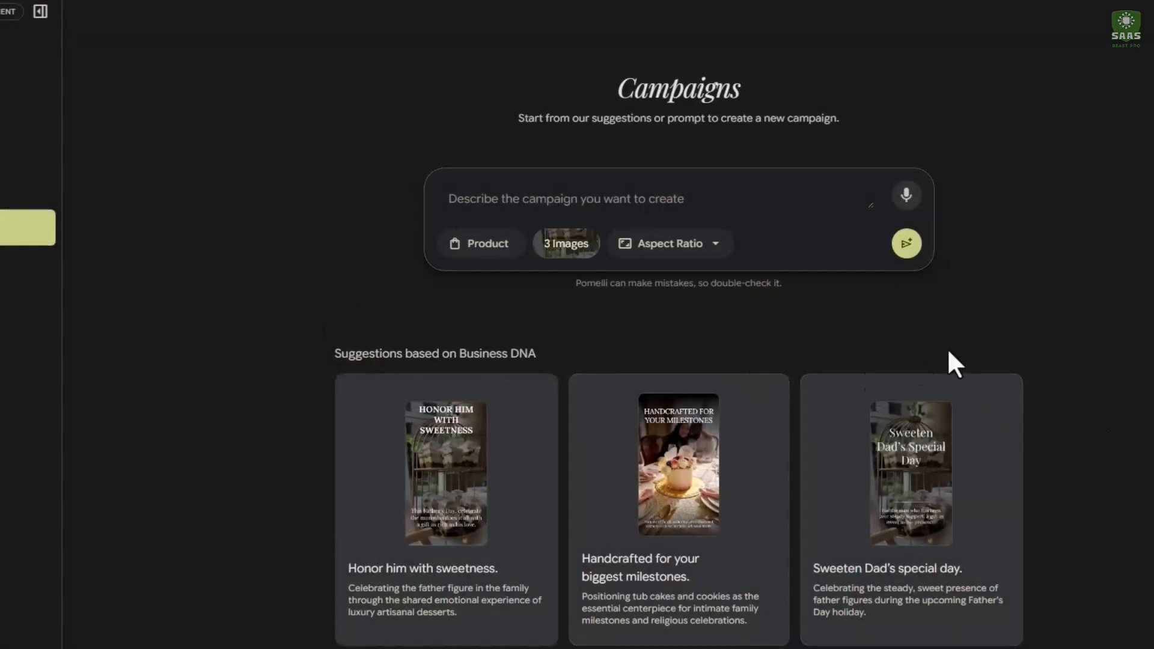
Generate the campaign brief, review its title, description and goal, and confirm it unchanged to create the campaign creatives
left_click(912, 251)
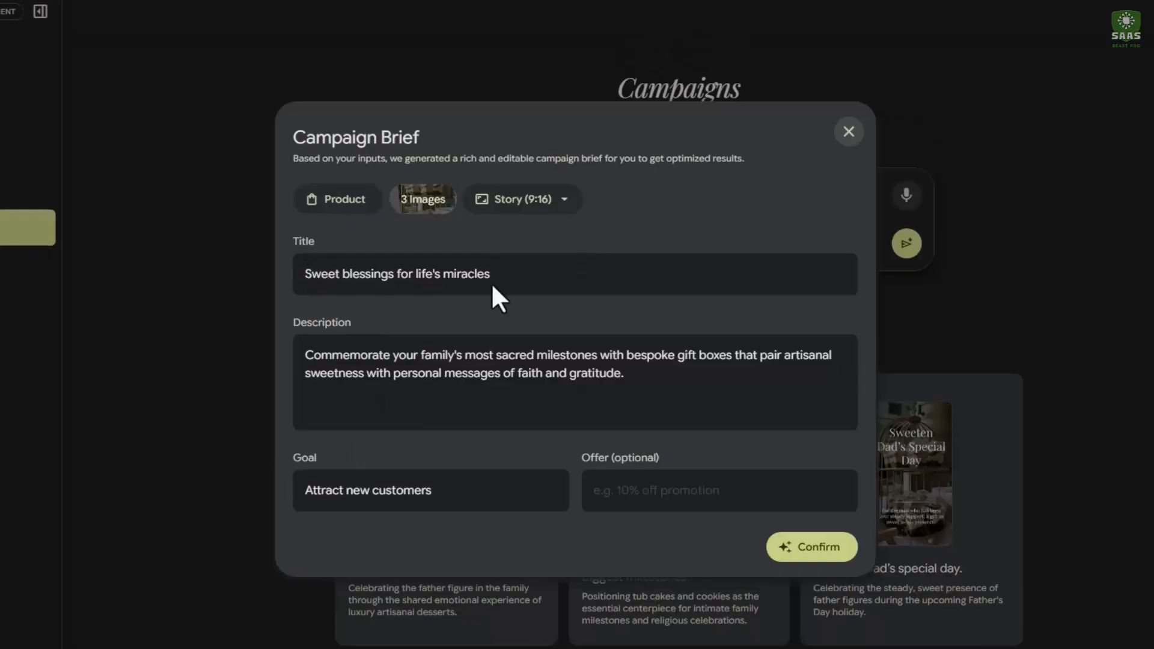
scroll(413, 499, "down", 1)
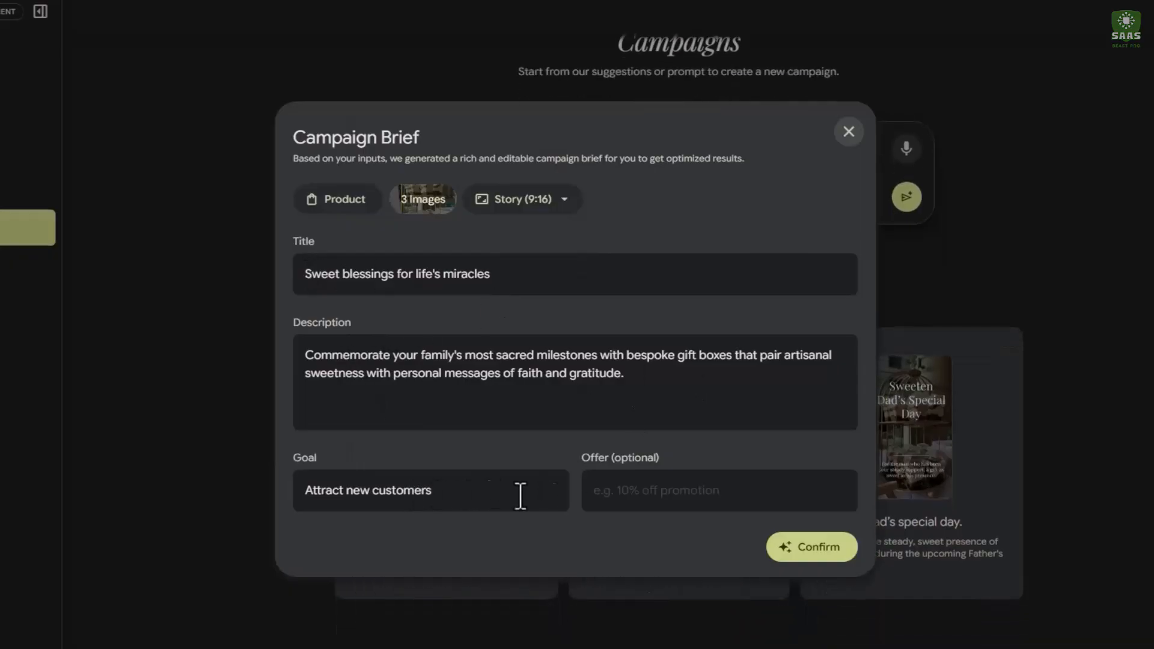
left_click_drag(441, 491, 288, 514)
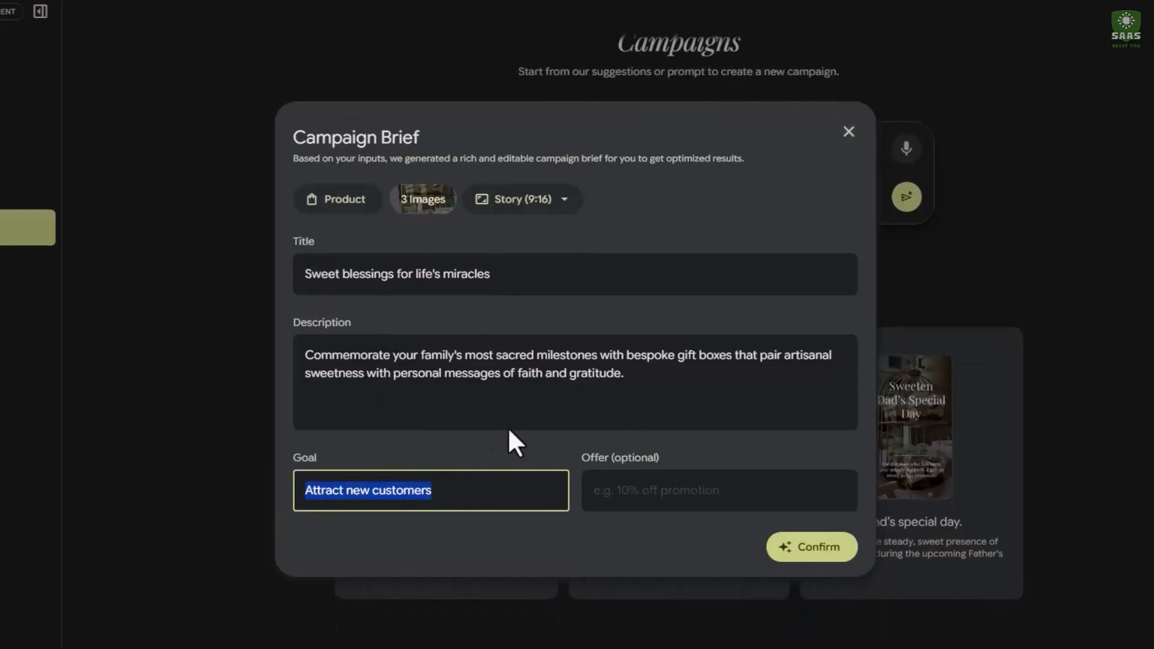
left_click(559, 374)
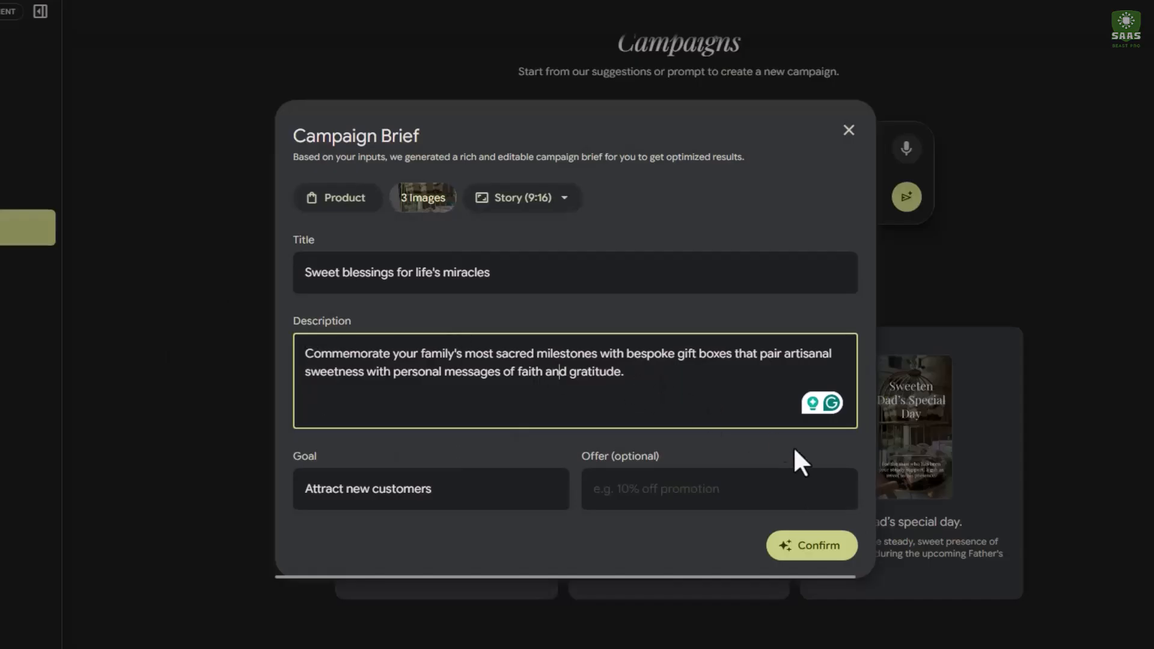
left_click(810, 547)
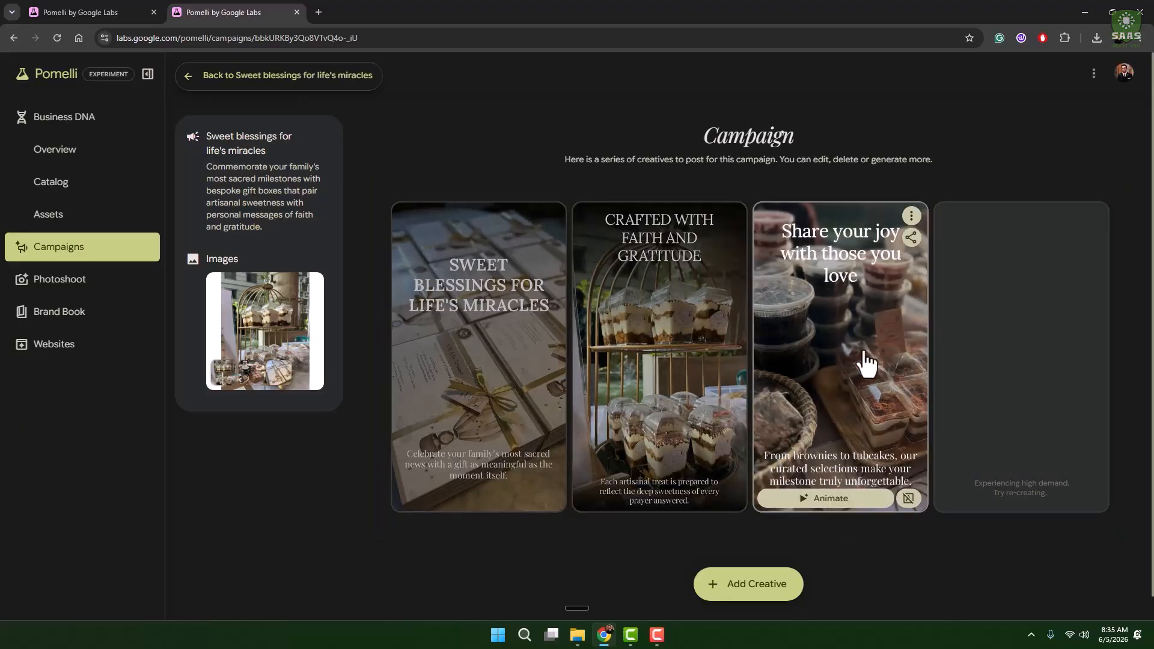
Review the header and description settings of the "Share your joy with those you love" creative and download its image
left_click(843, 385)
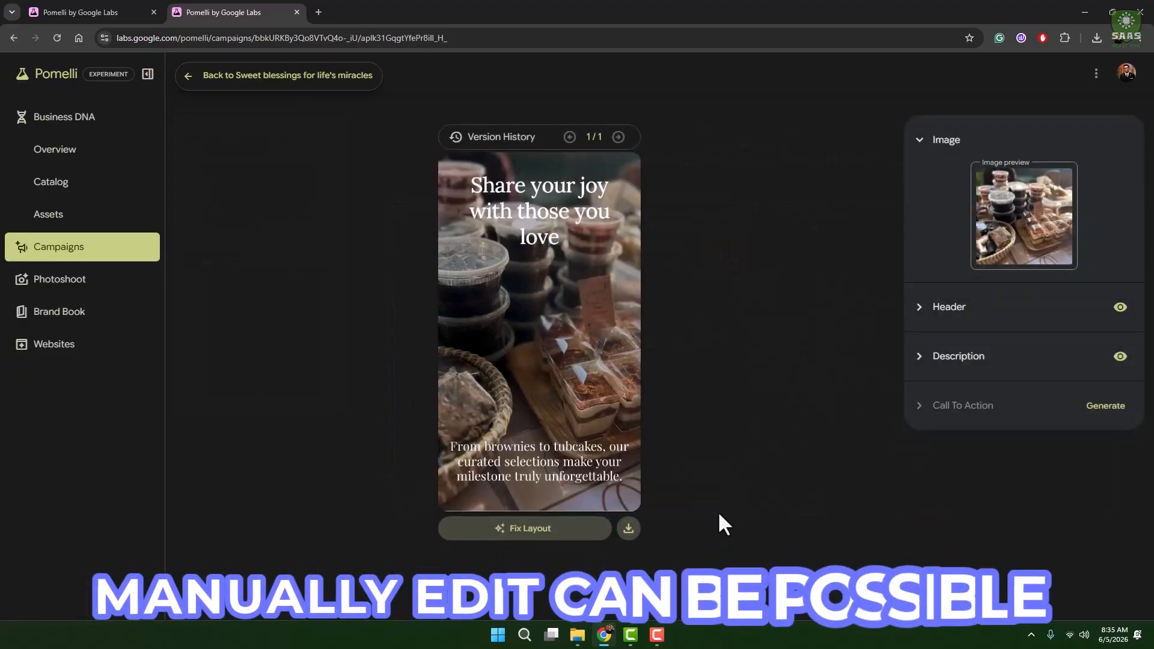
left_click(920, 314)
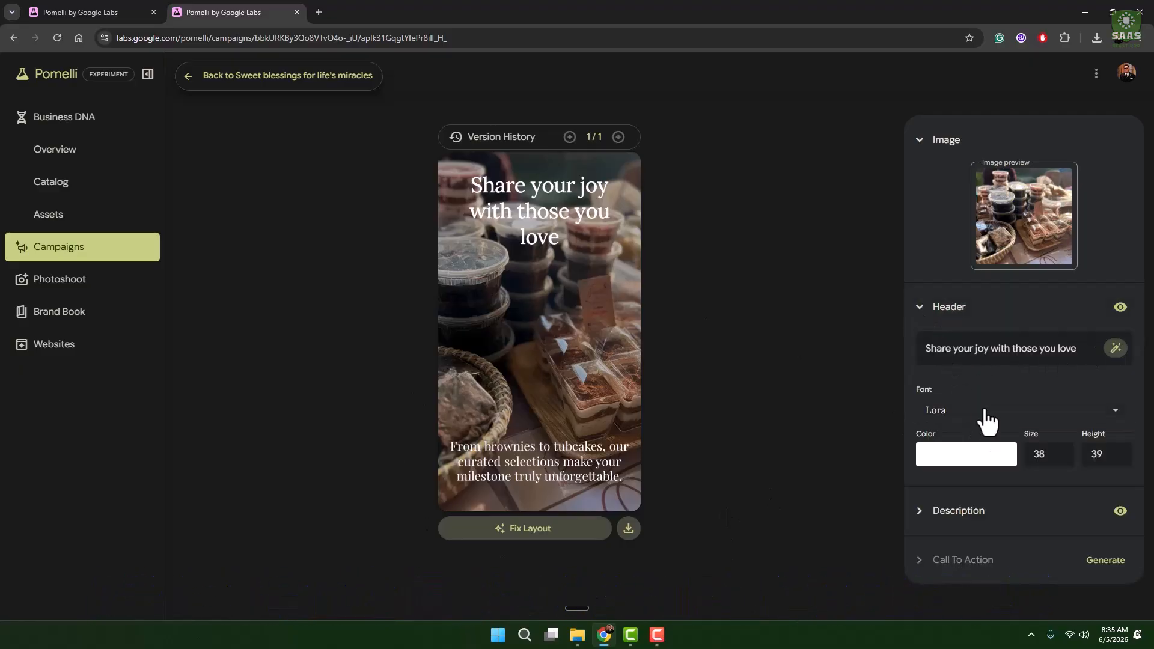
left_click(920, 511)
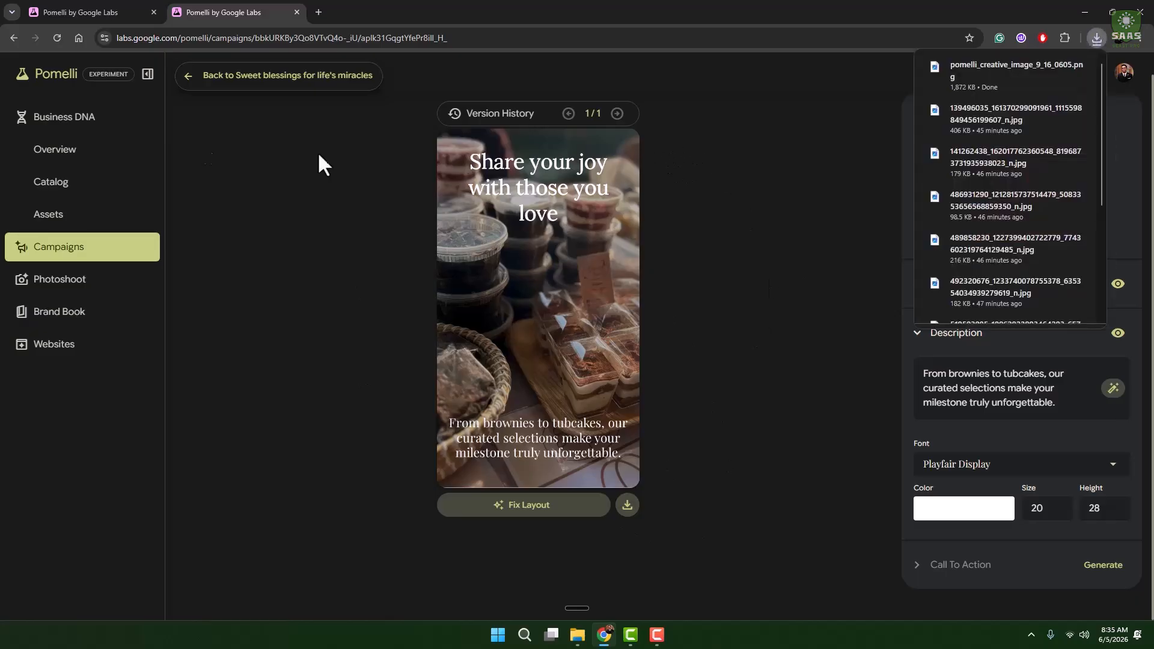
Return to the Campaigns page and look over the recent campaign and the suggestions based on Business DNA
left_click(9, 38)
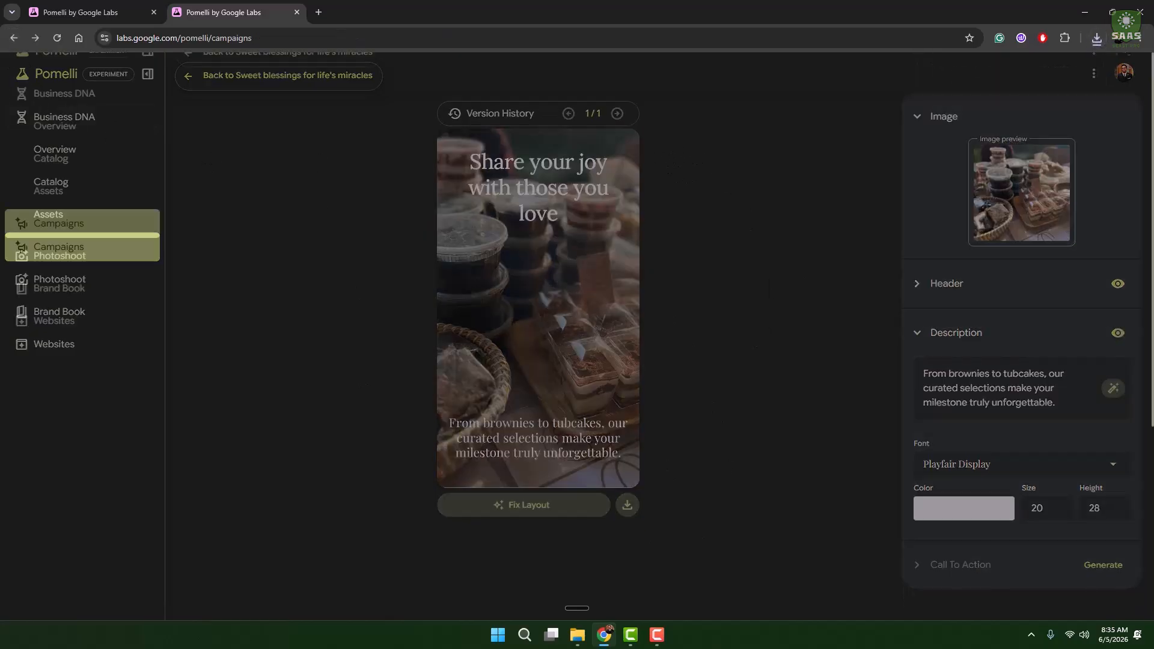
scroll(704, 511, "down", 4)
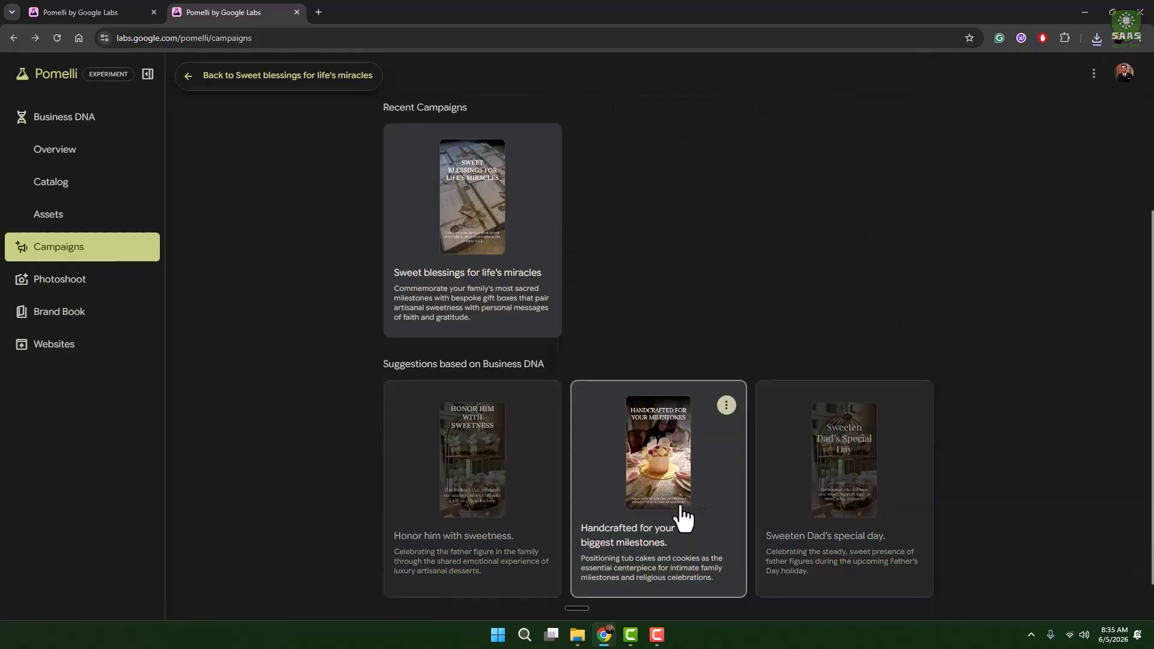
scroll(655, 575, "down", 1)
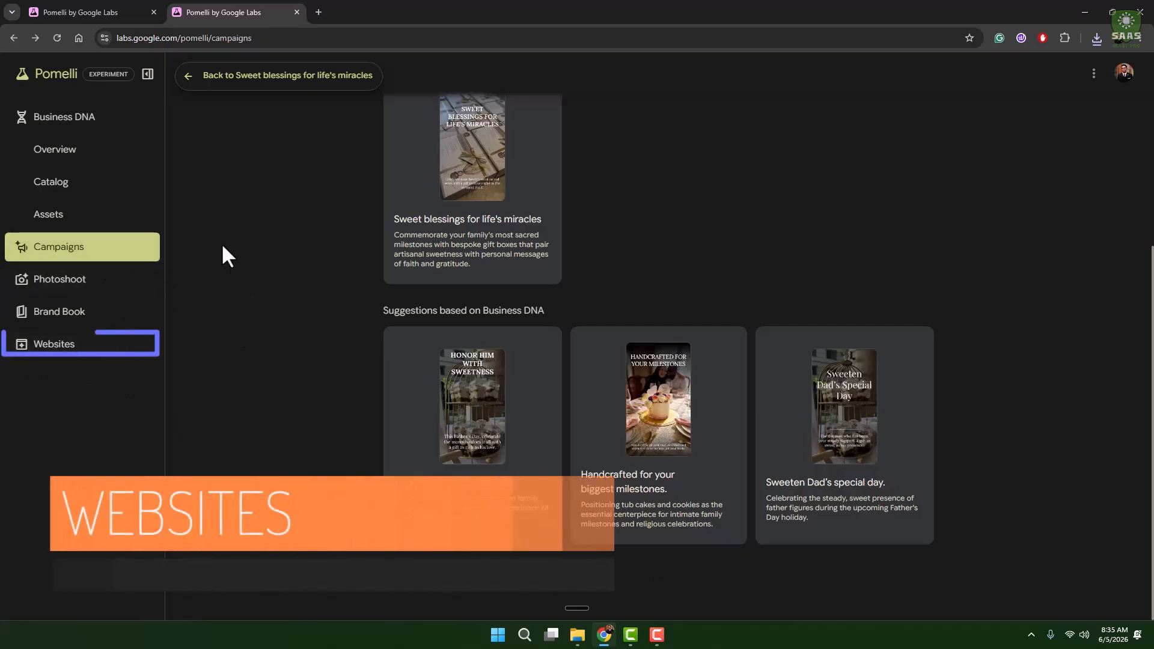
Go to Websites, generate the site from the Business DNA and look through its preview
left_click(59, 345)
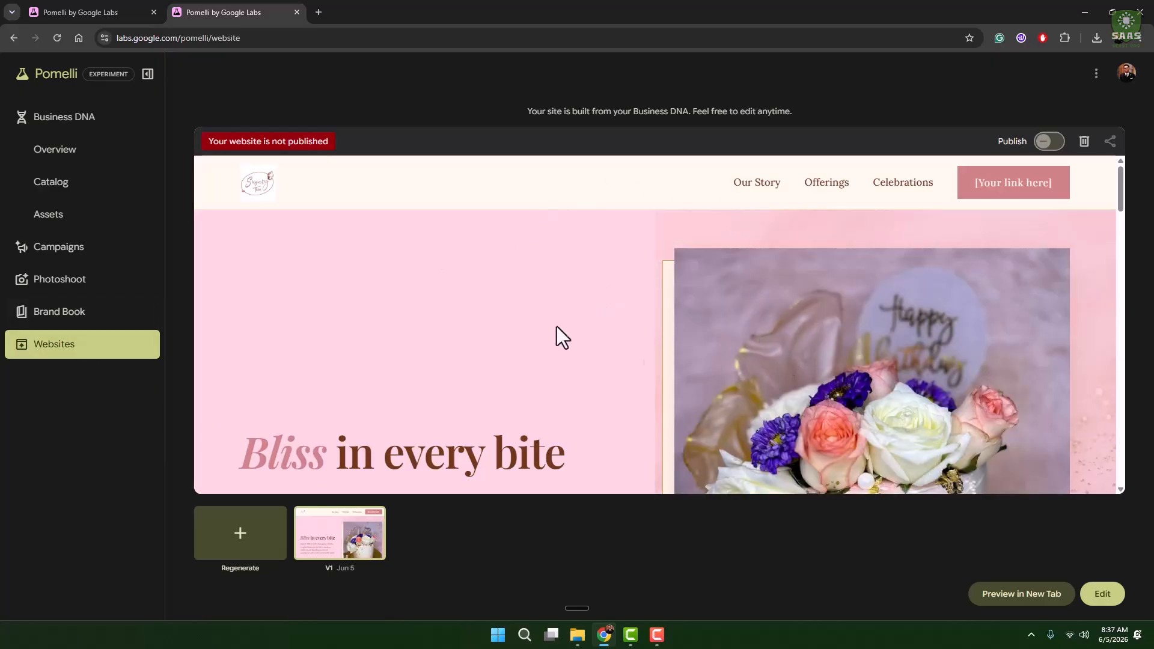
scroll(804, 299, "down", 4)
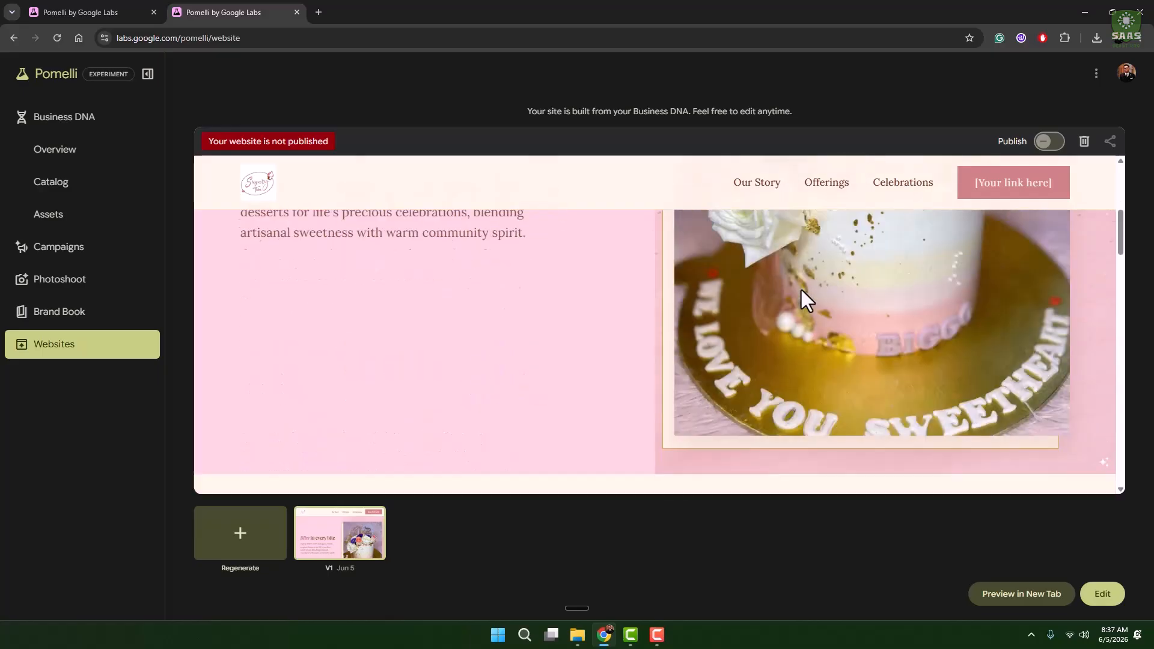
scroll(802, 289, "down", 5)
scroll(824, 357, "up", 5)
scroll(825, 357, "up", 3)
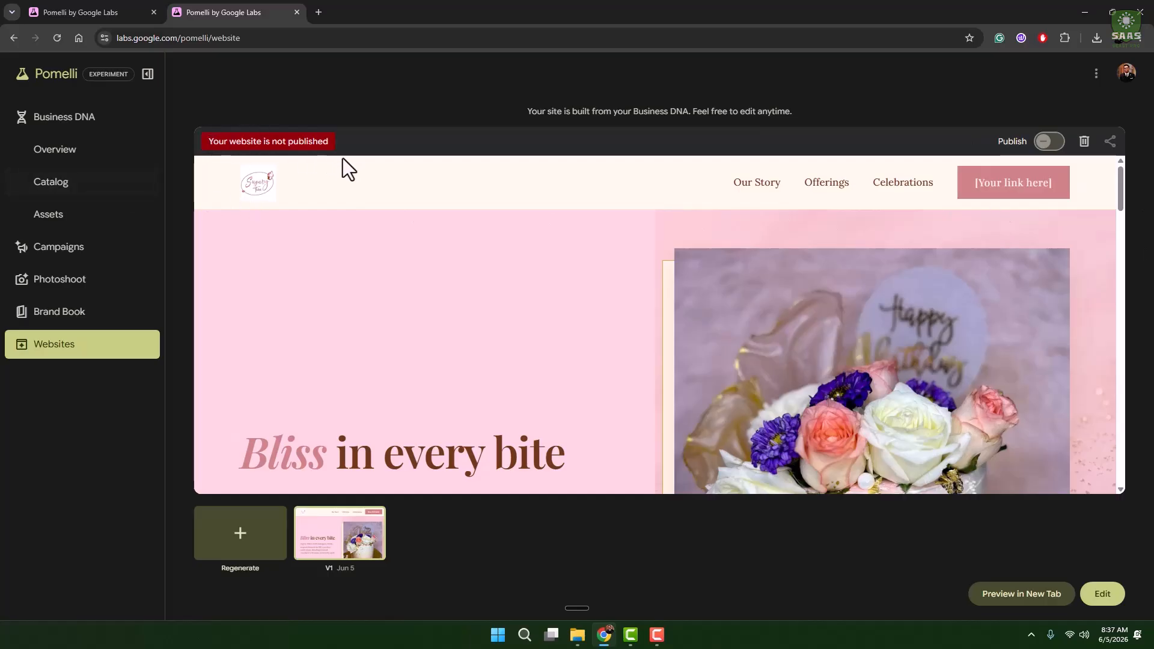
scroll(729, 271, "down", 4)
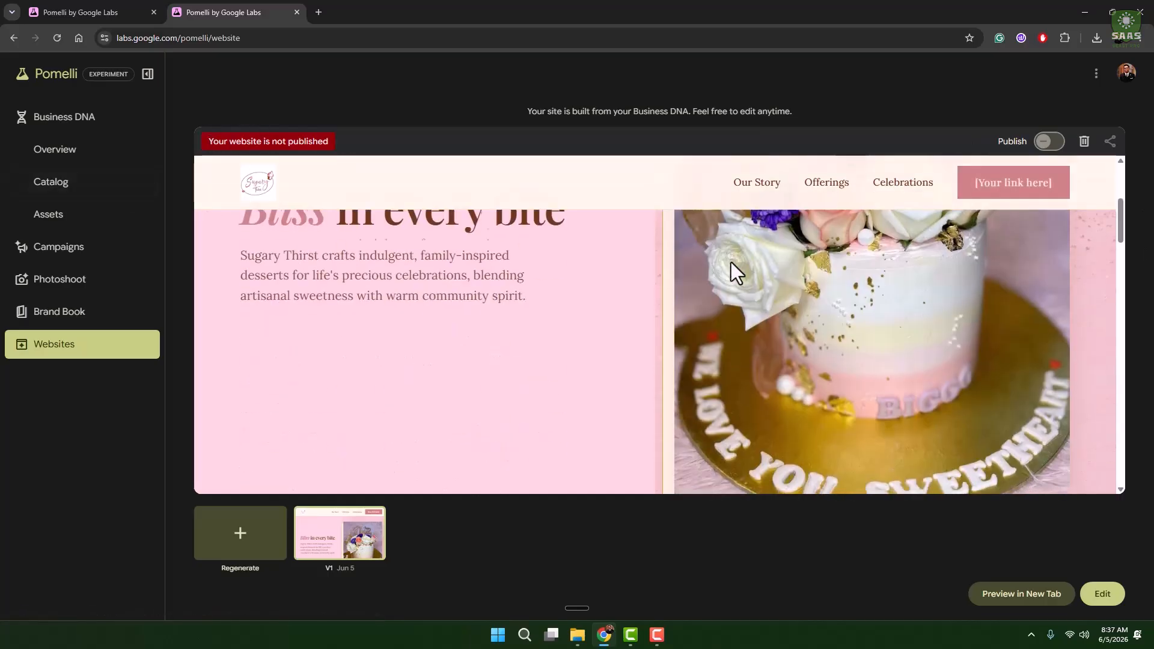
Preview the unpublished website in a new tab and look through its sections
left_click(1015, 600)
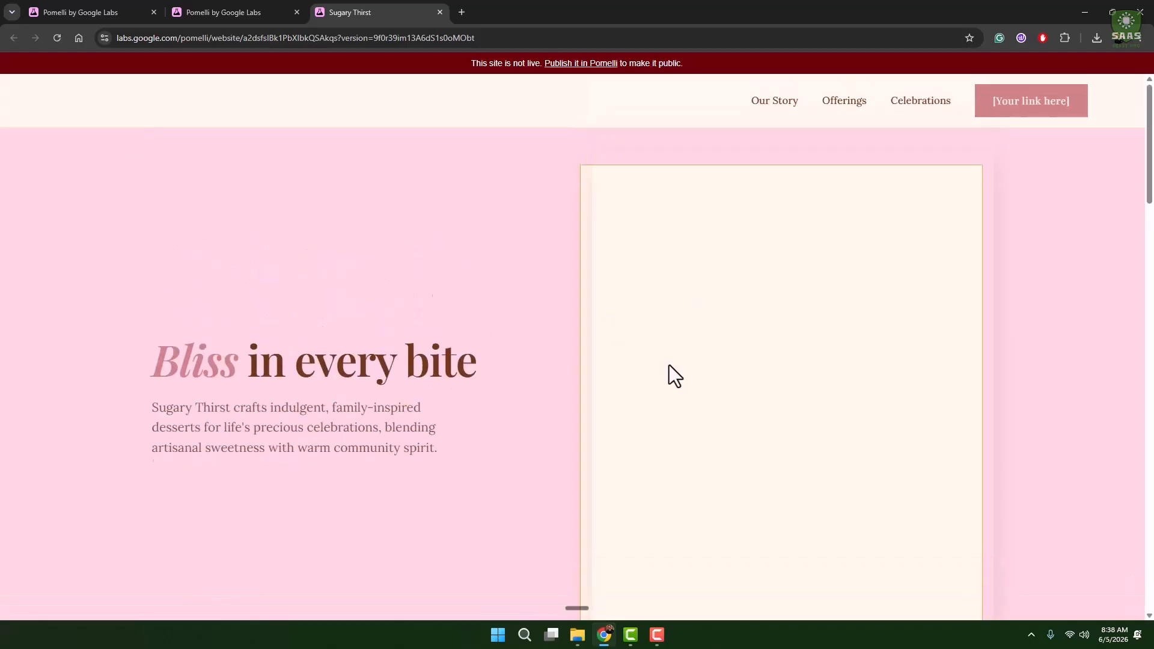
scroll(669, 365, "down", 10)
scroll(669, 366, "up", 9)
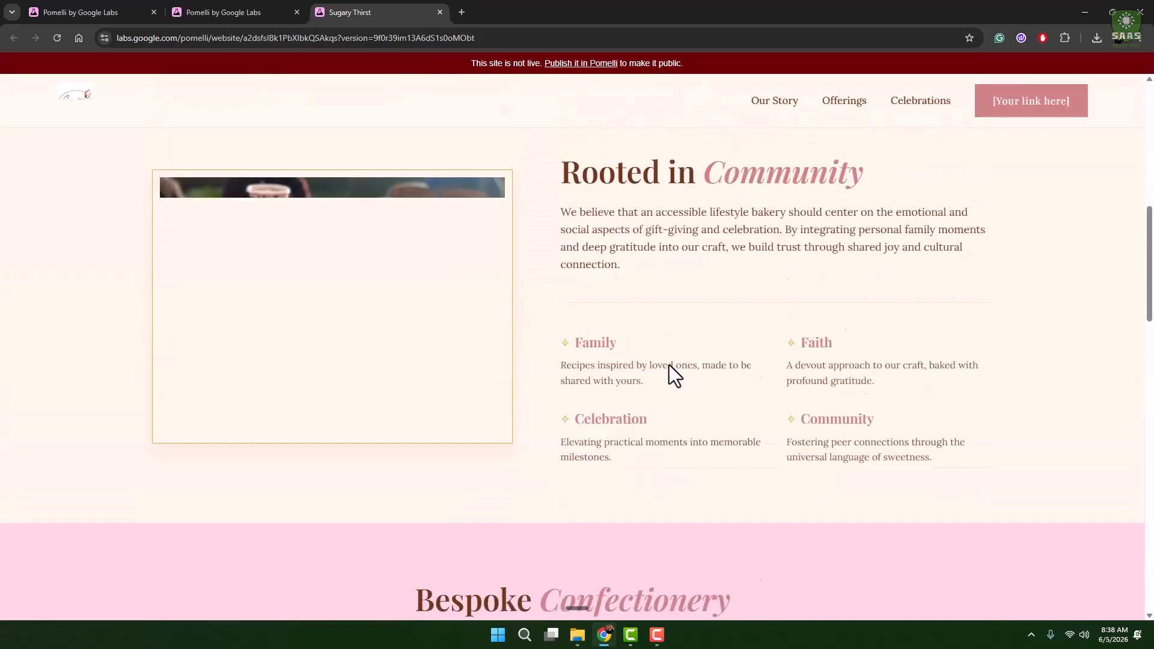
scroll(669, 365, "up", 1)
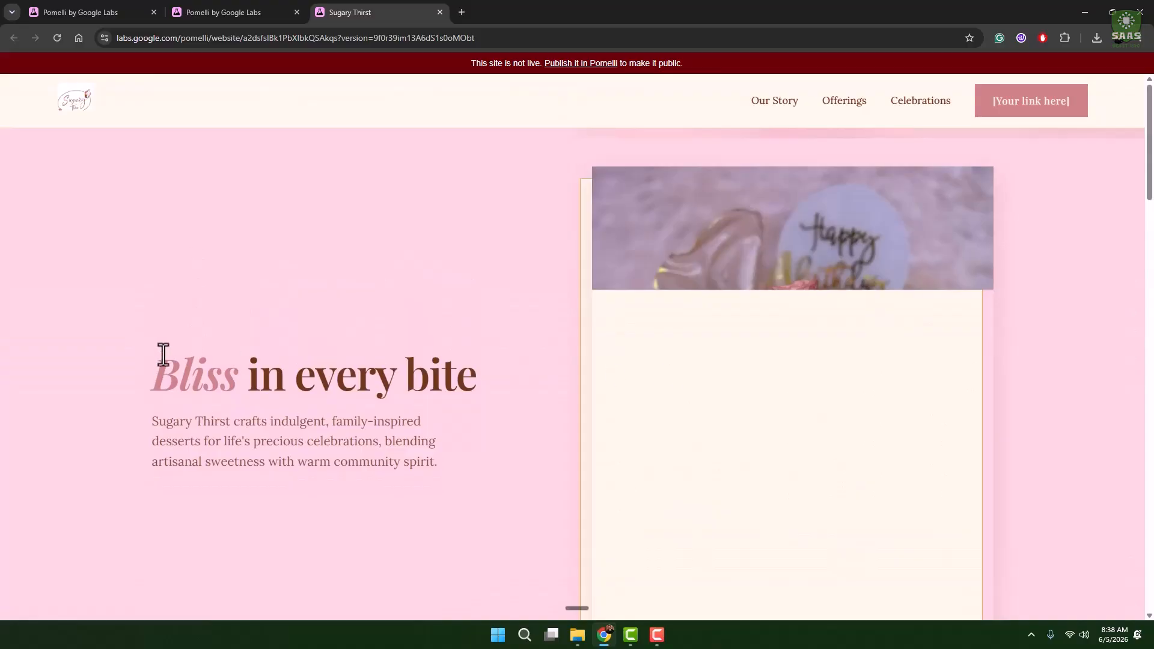
Return to the Pomelli website page, open the site for editing and look through its sections for something to change
left_click(197, 11)
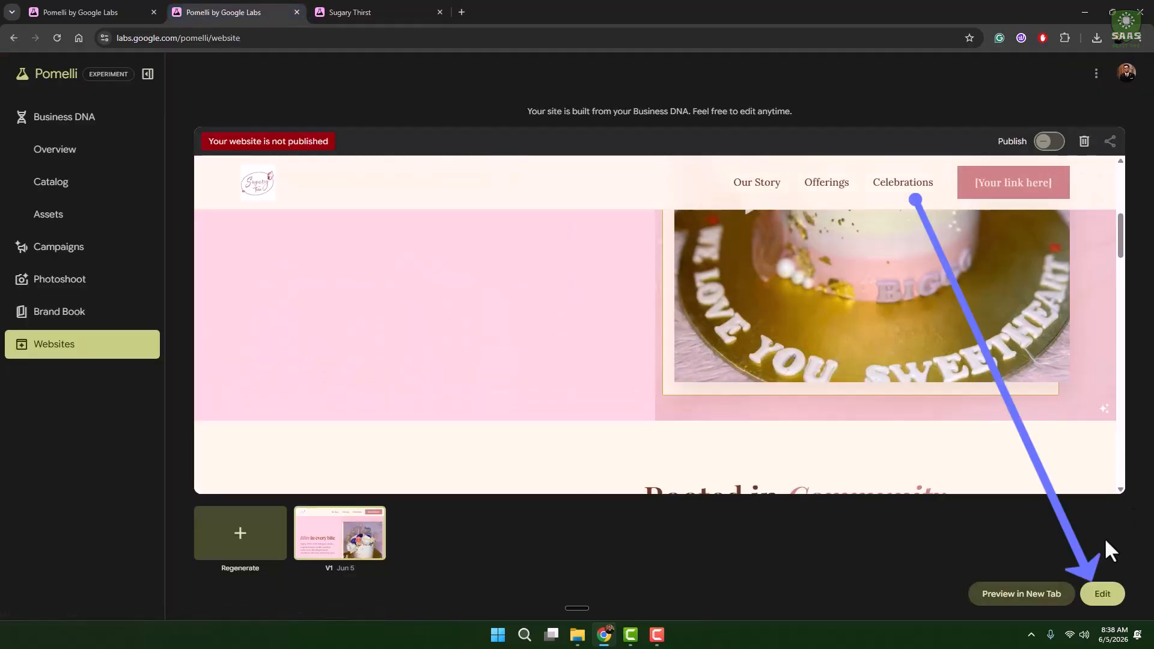
left_click(1102, 594)
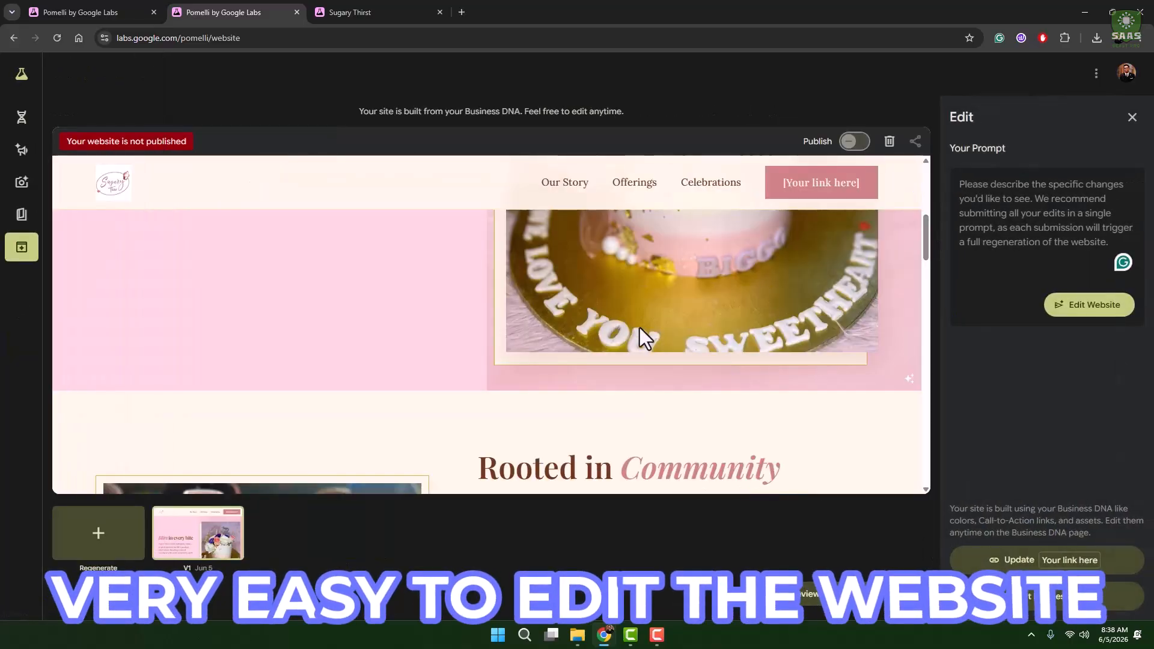
scroll(640, 327, "down", 6)
scroll(438, 337, "up", 3)
scroll(721, 367, "up", 5)
scroll(721, 367, "down", 2)
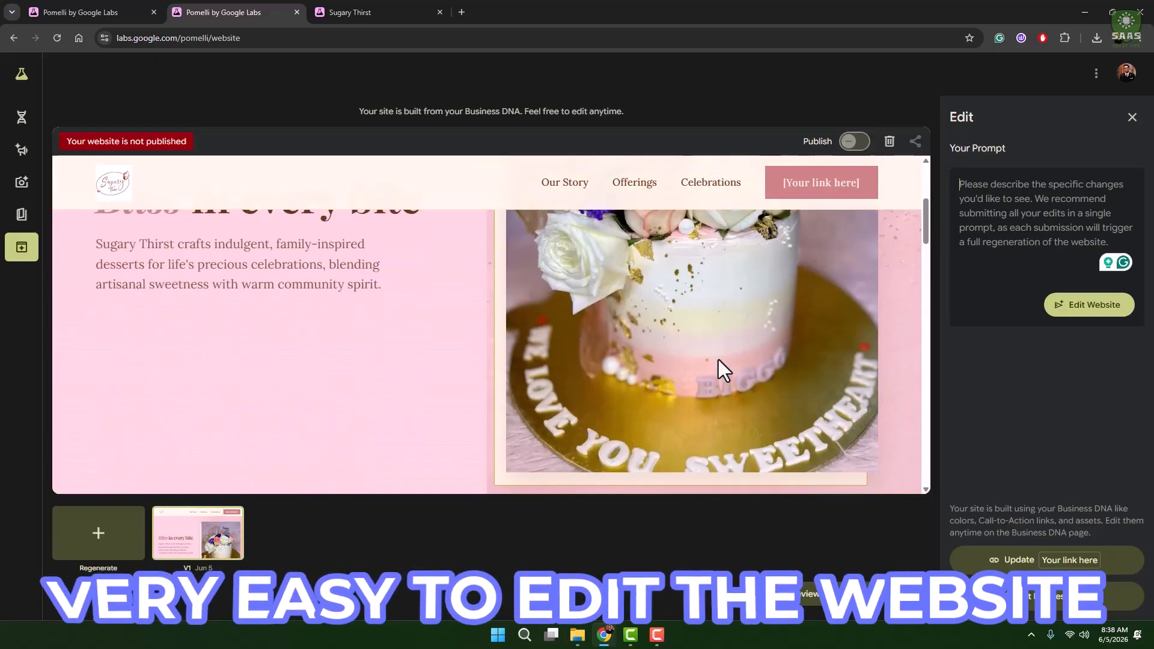
scroll(719, 360, "down", 10)
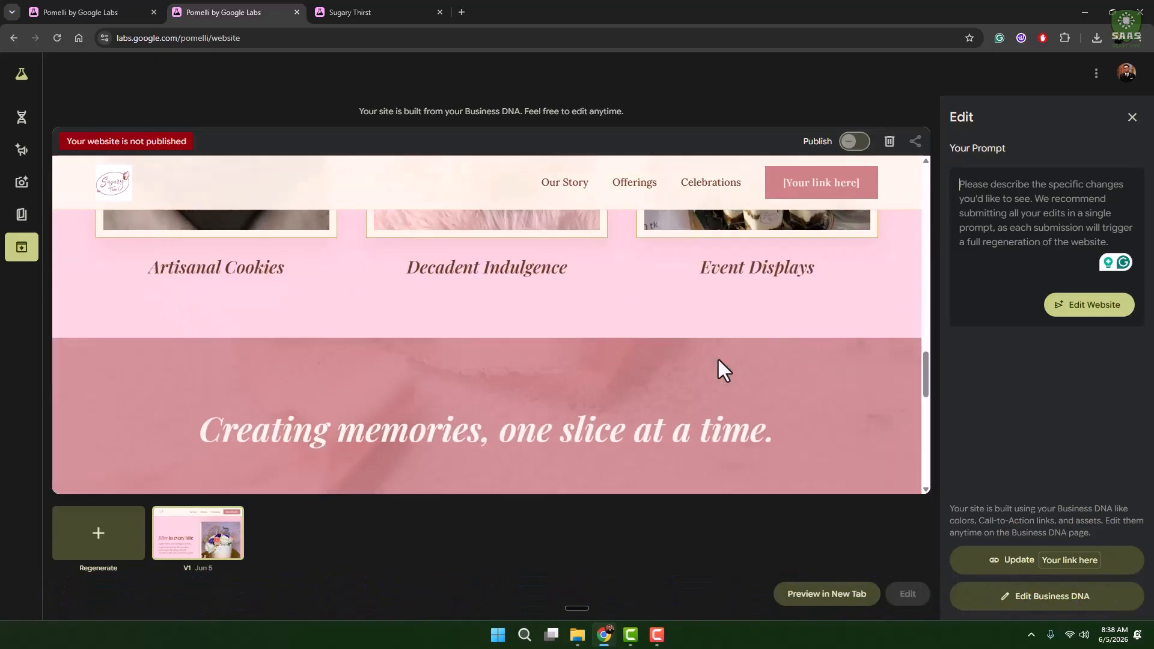
scroll(717, 358, "up", 5)
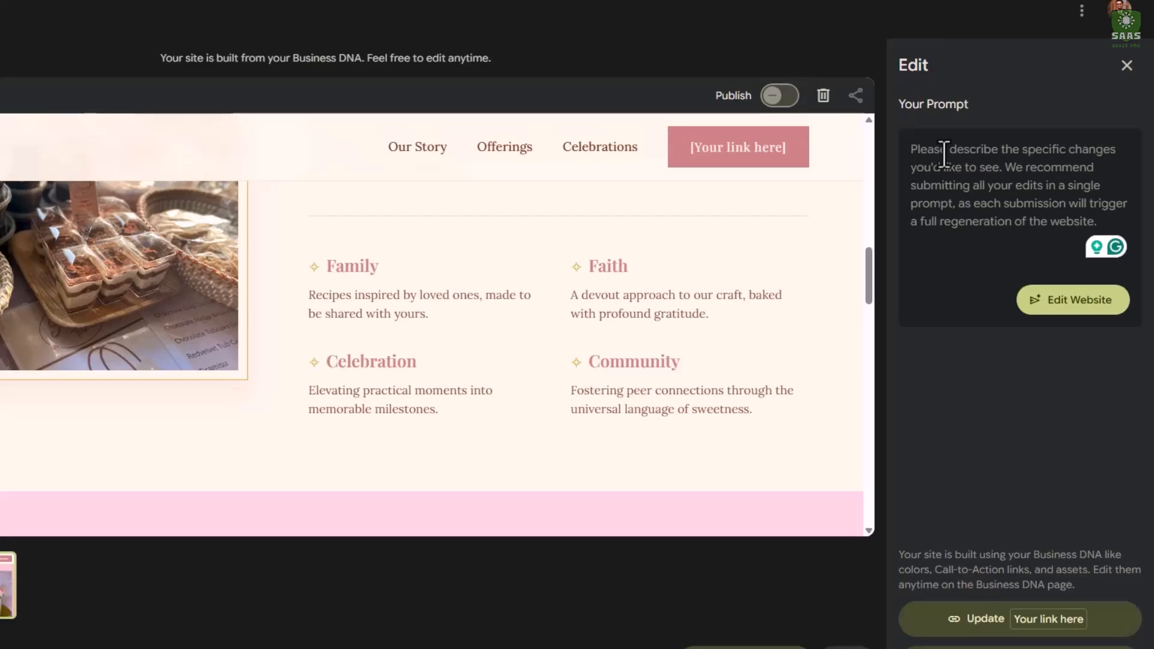
Regenerate the website with the edit prompt "Remove the big picture of the cake from the home page and make it look like a clean website"
type("Remove")
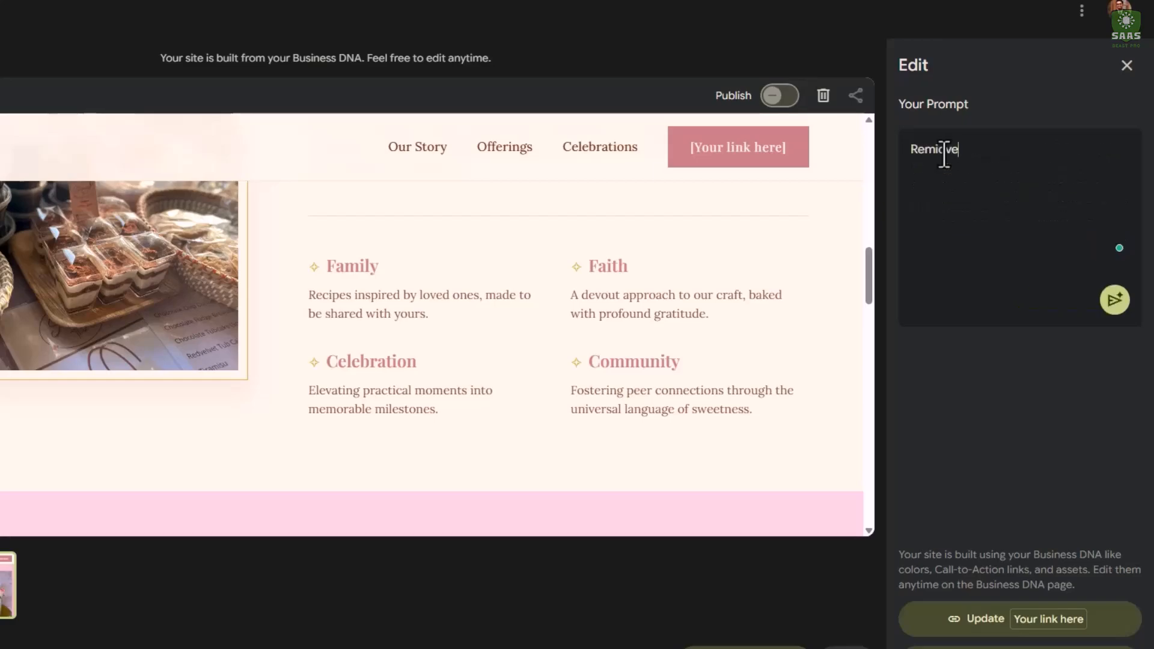
key("BackSpace")
key("BackSpace")
scroll(387, 238, "up", 8)
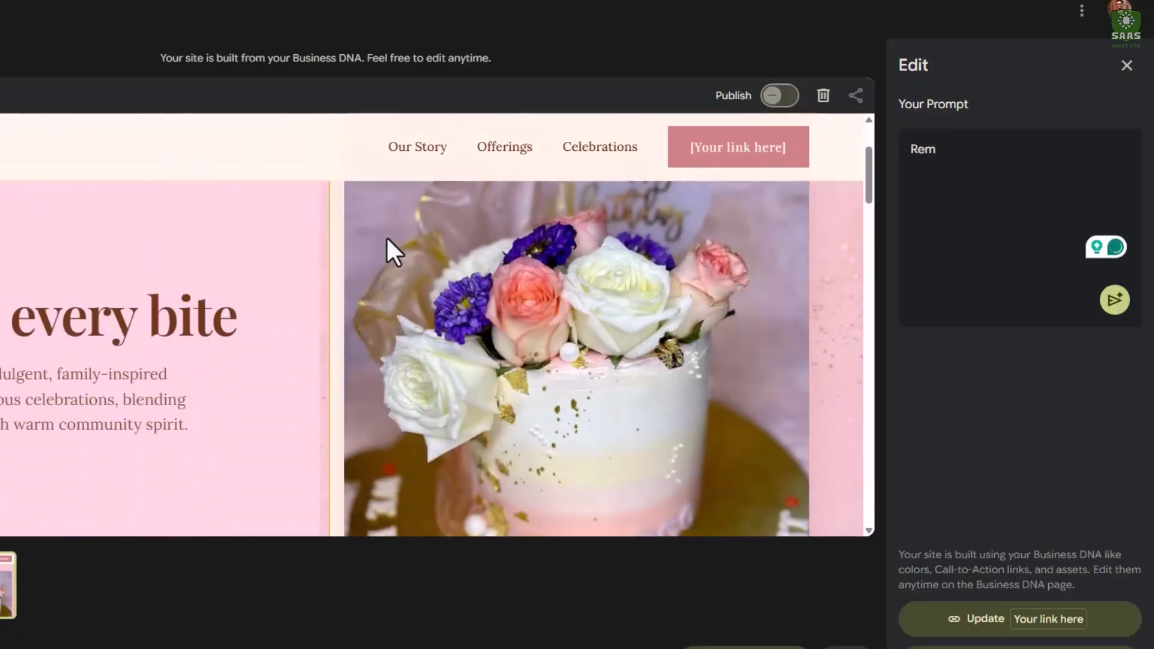
type("o")
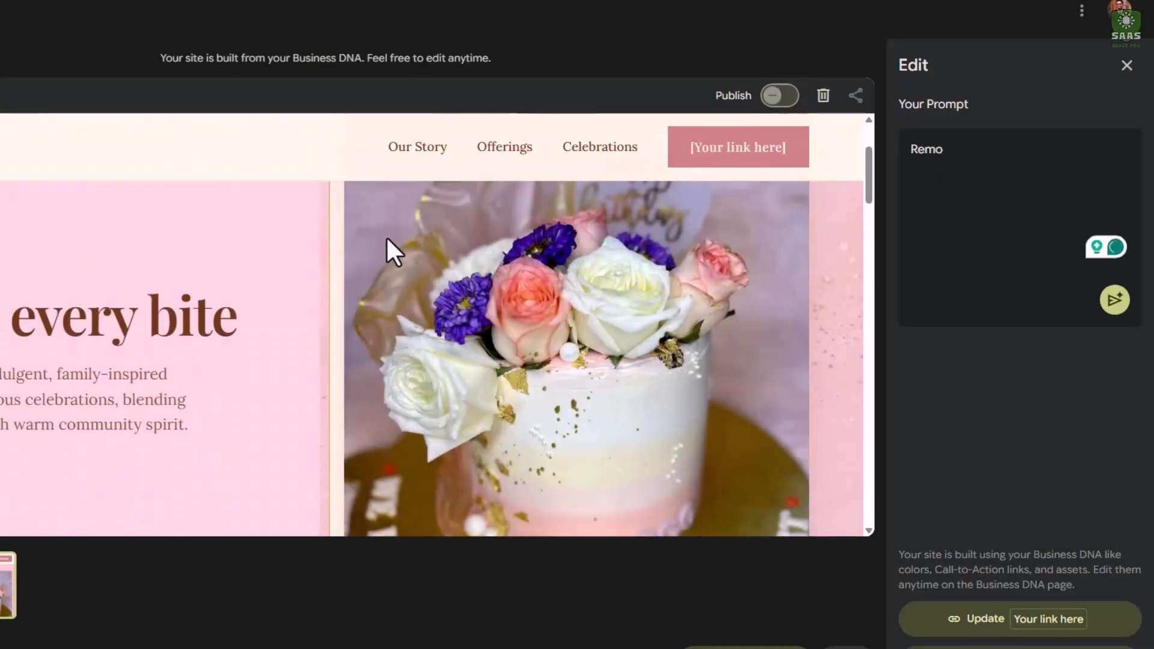
type("ve the bi")
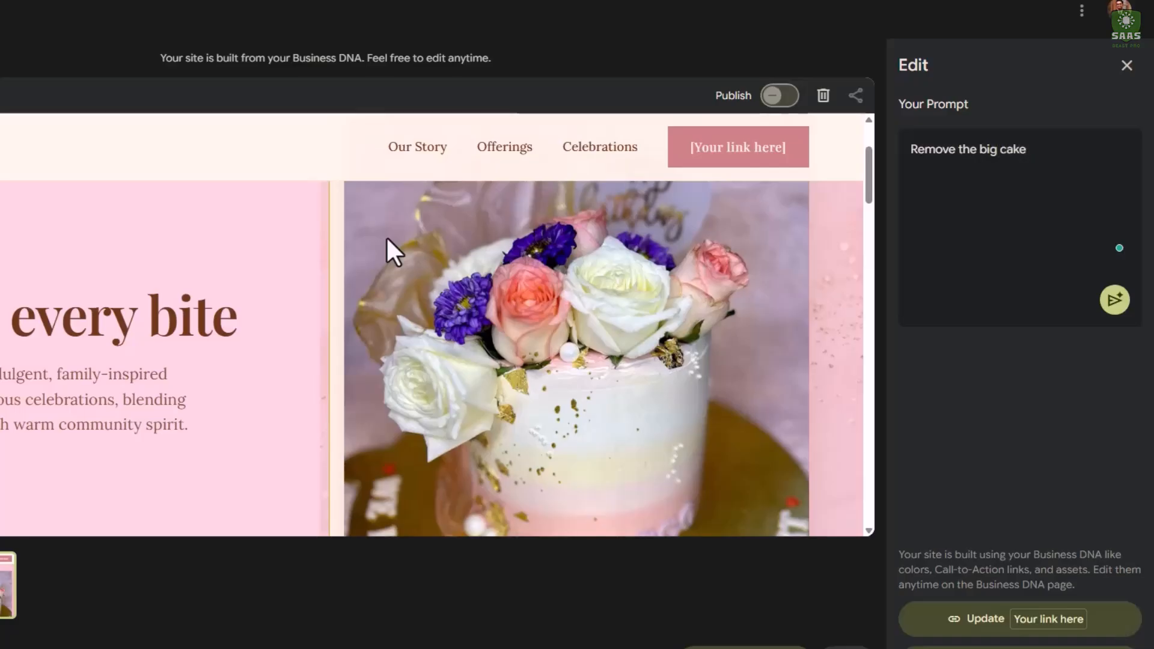
type("g picture of the")
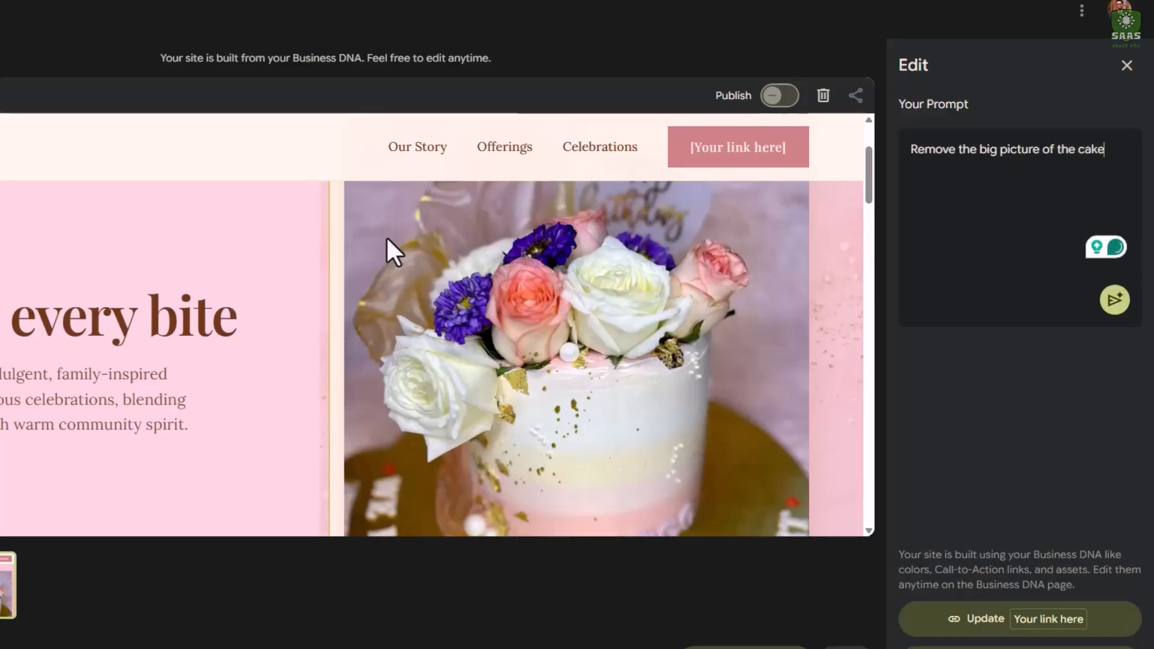
type(" from the")
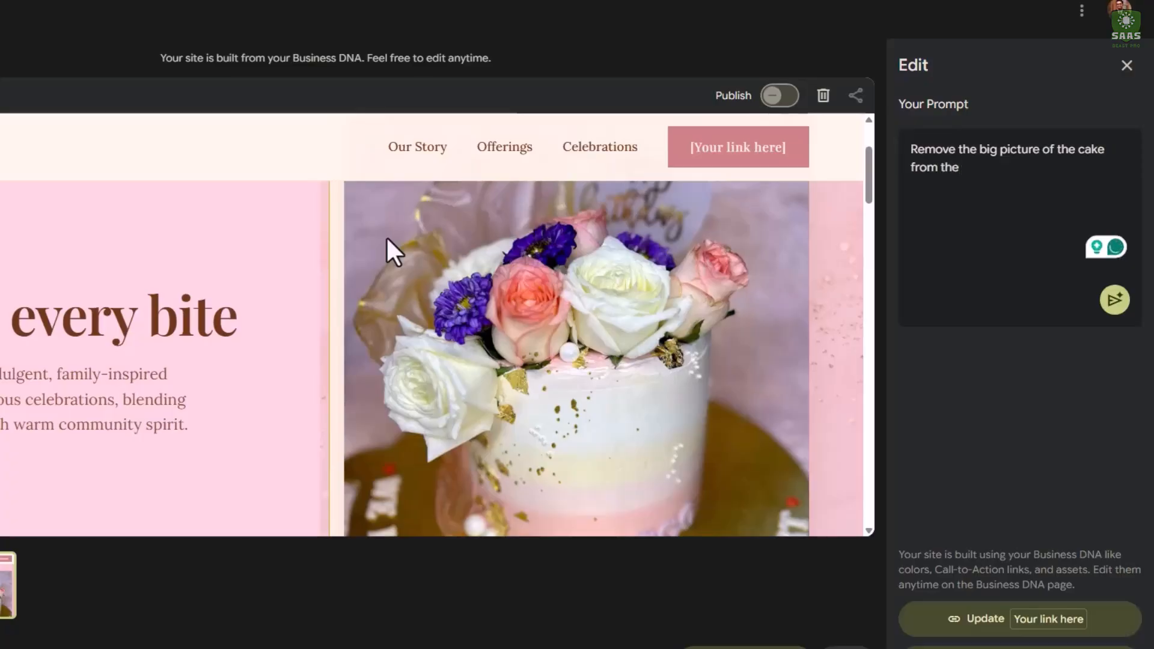
type(" home paf")
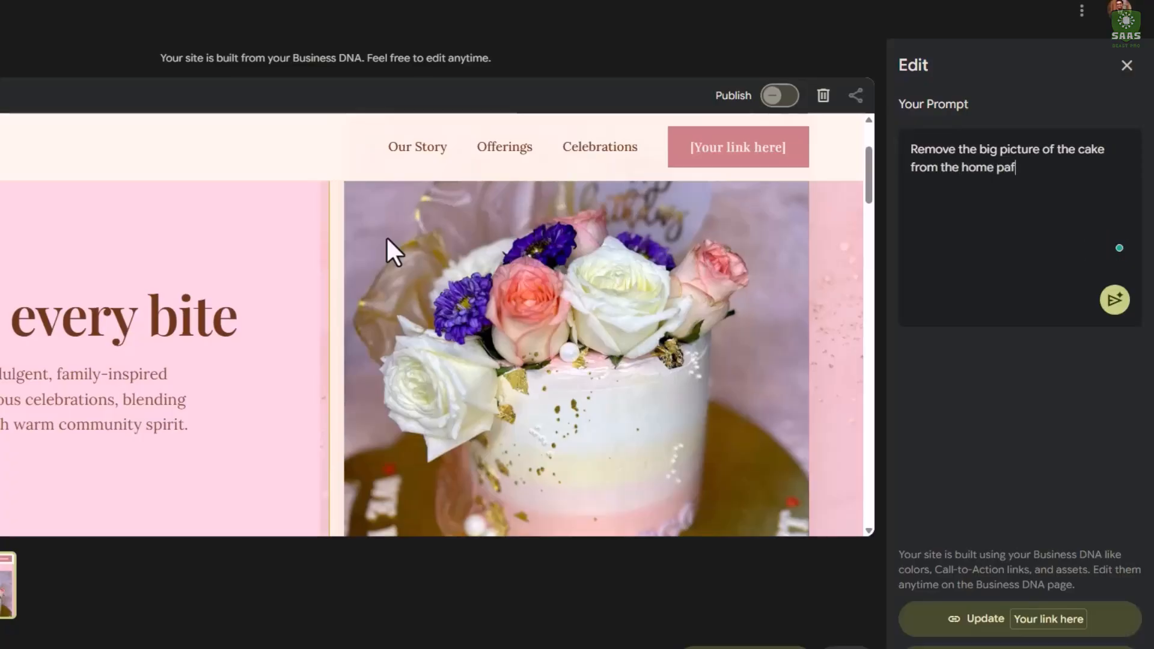
key("BackSpace")
type("ge and")
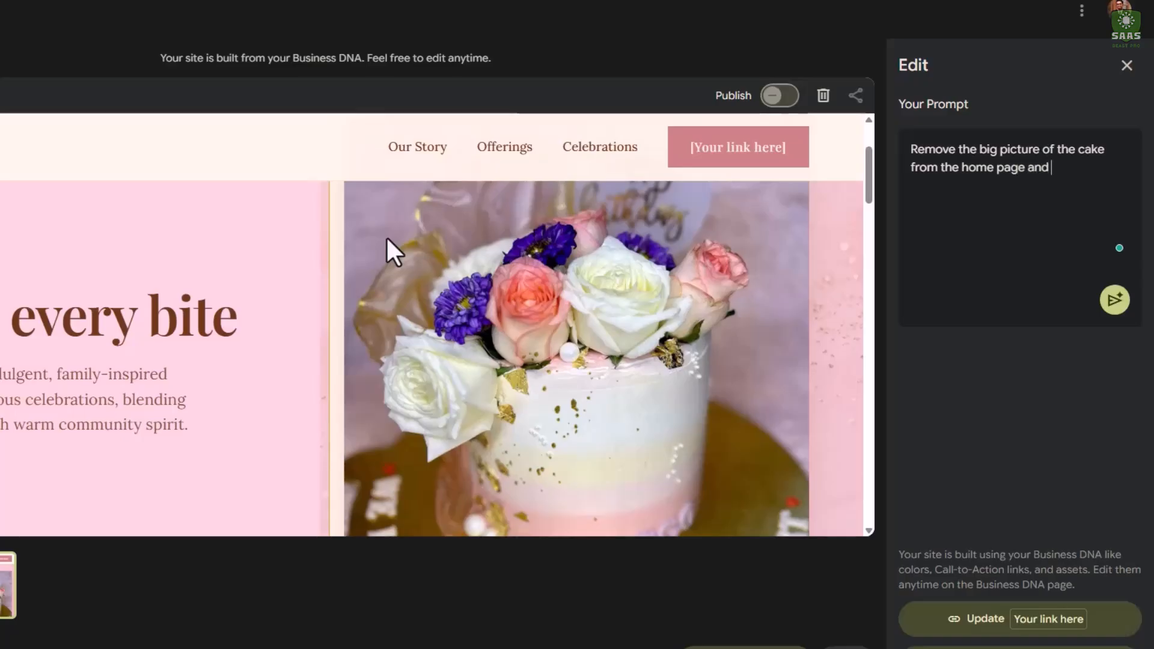
type(" make it look like")
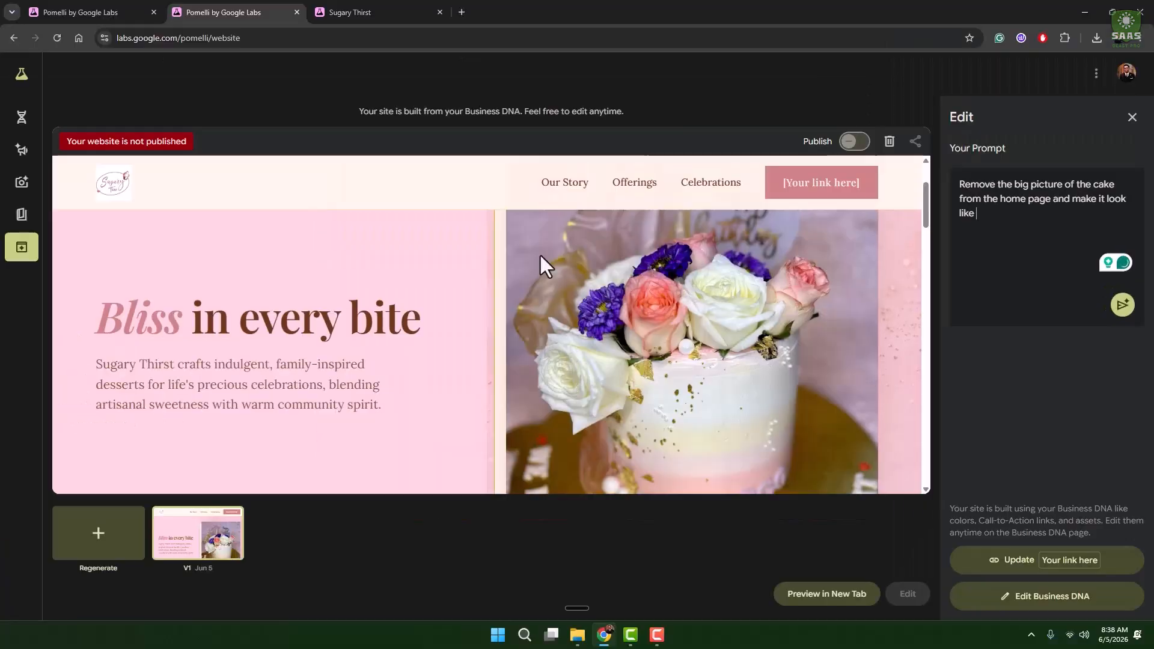
type(" a ")
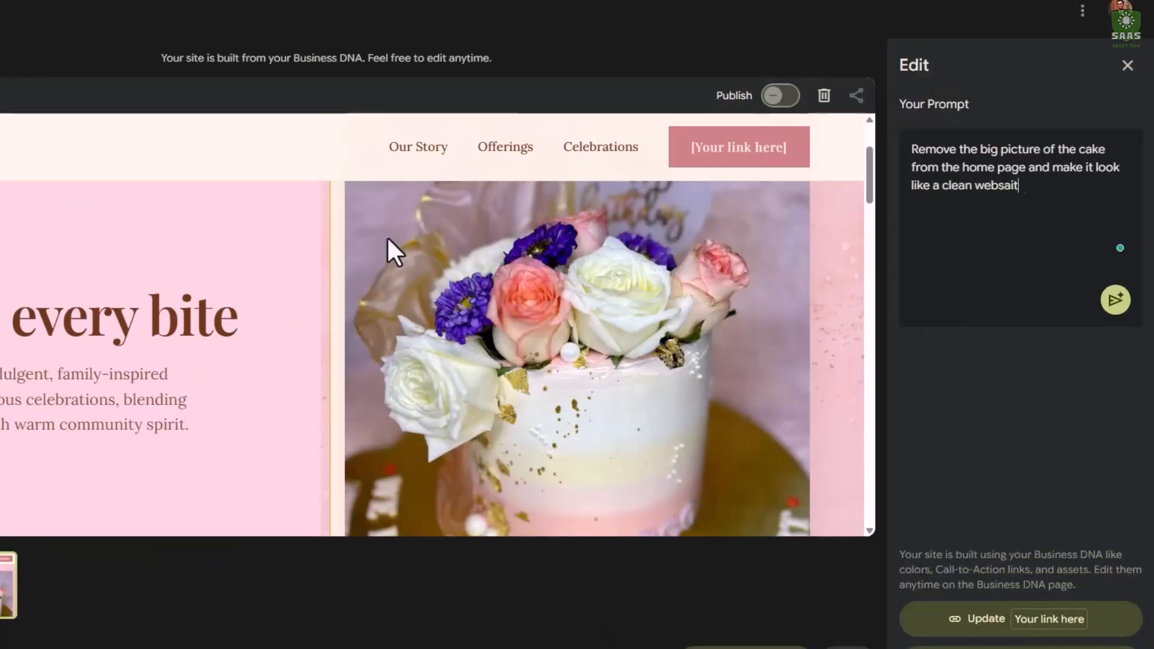
type("clean websit")
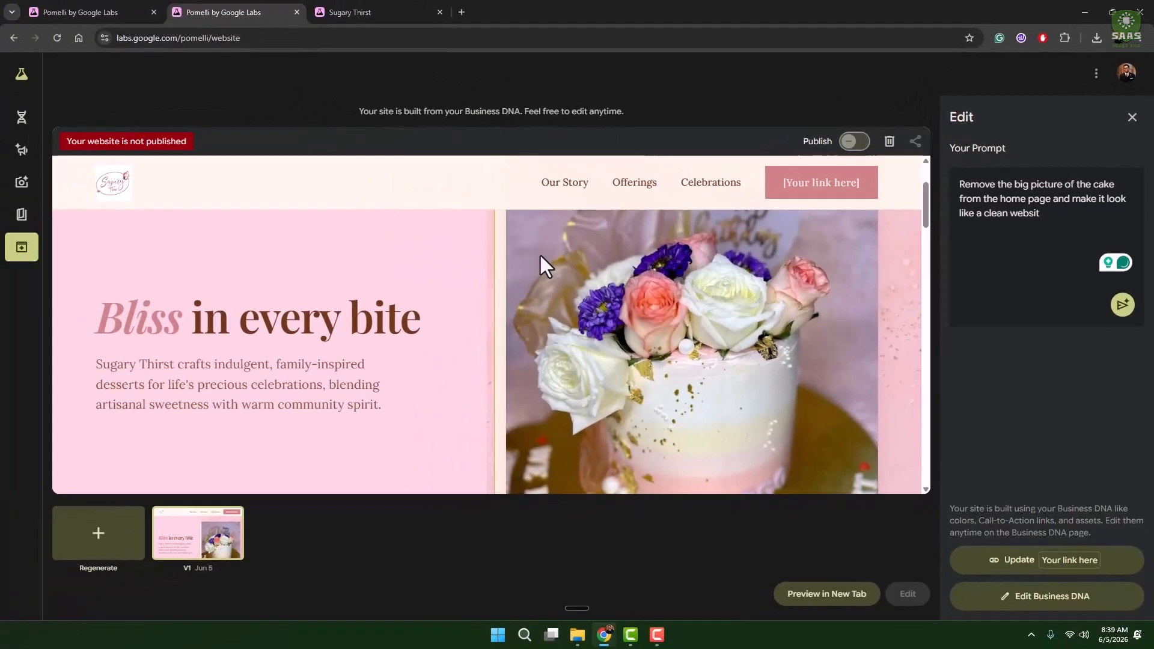
key("Return")
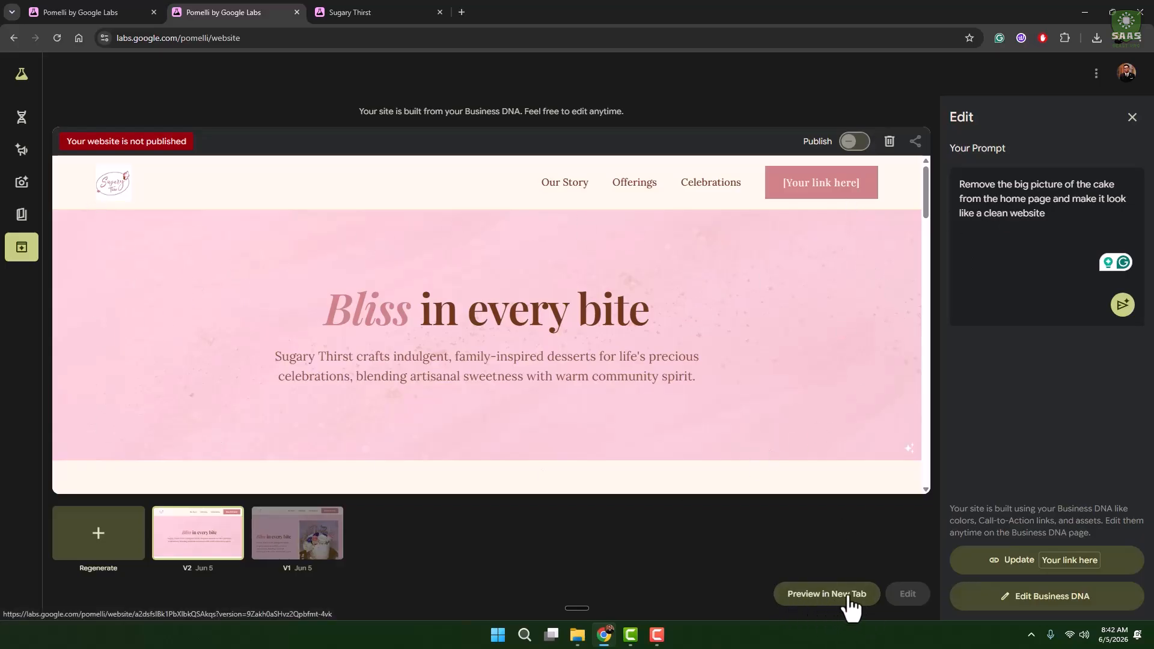
Preview the regenerated website in its own tab and look through its sections from the hero to the footer
left_click(399, 17)
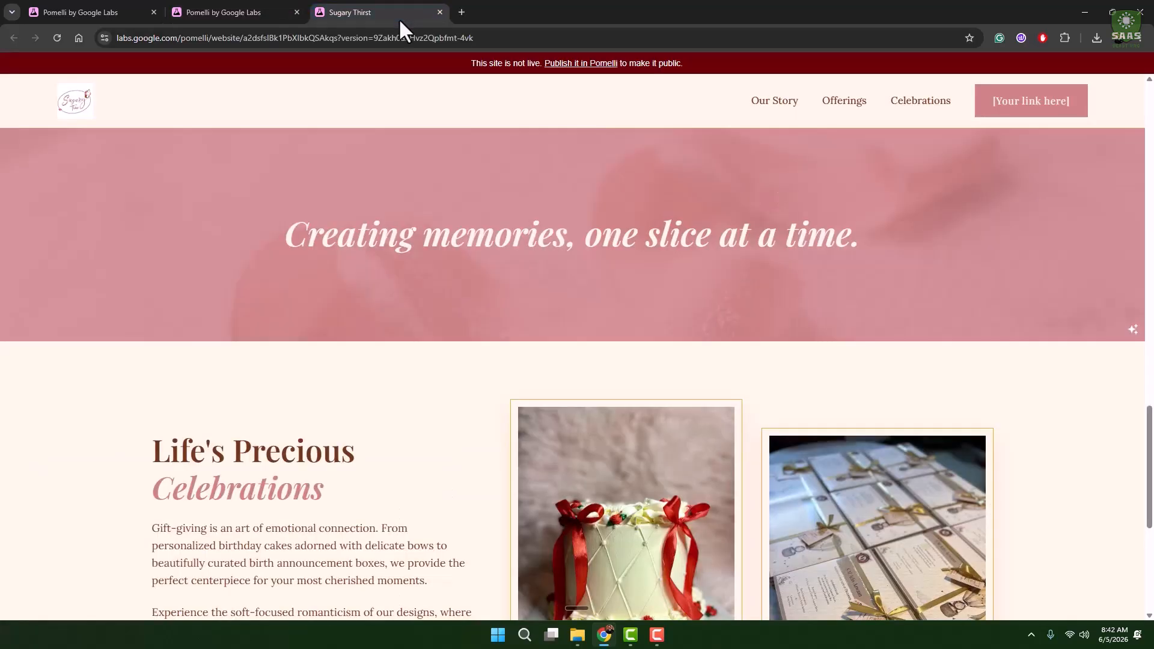
scroll(798, 340, "up", 2)
scroll(799, 343, "up", 15)
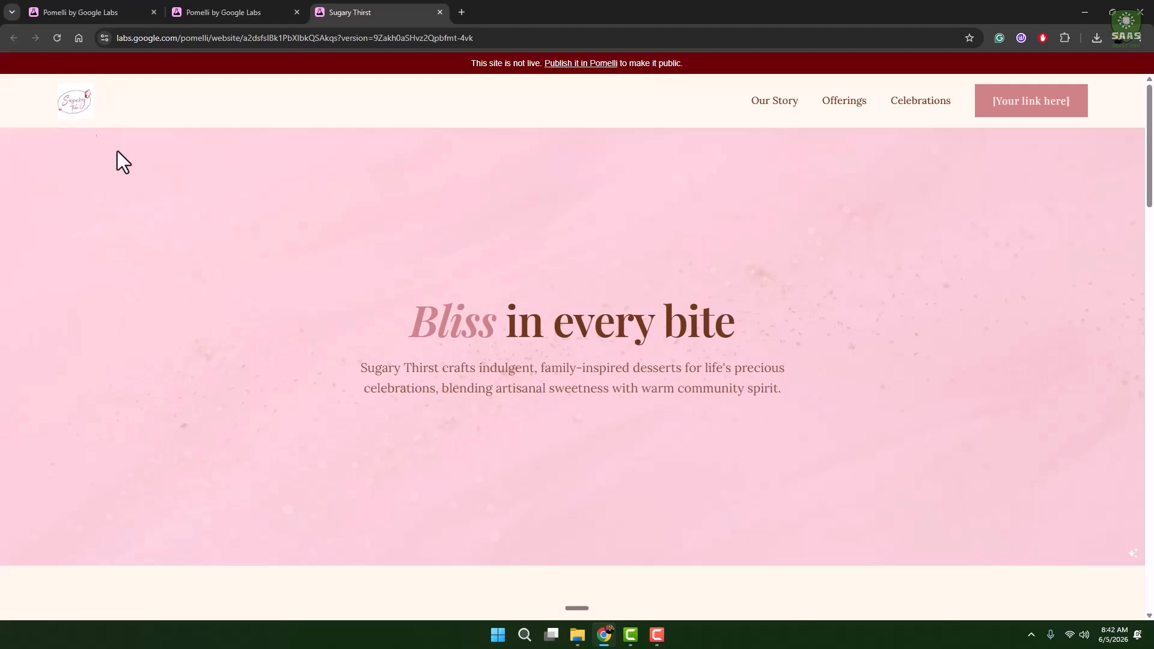
scroll(878, 218, "down", 10)
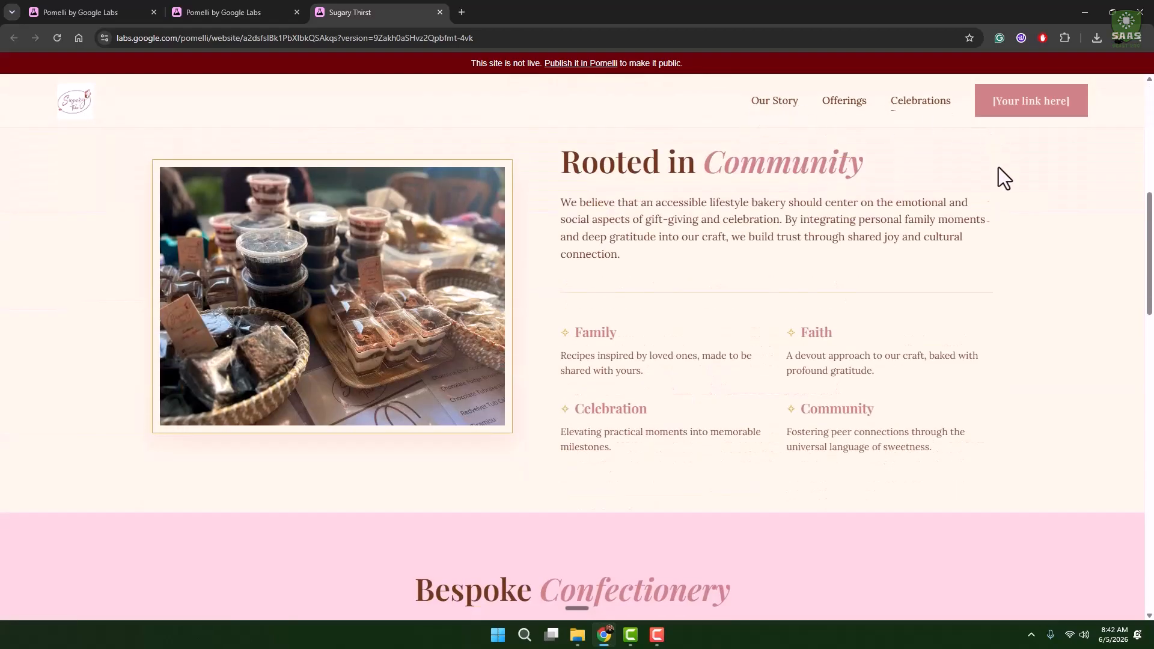
left_click_drag(668, 162, 863, 166)
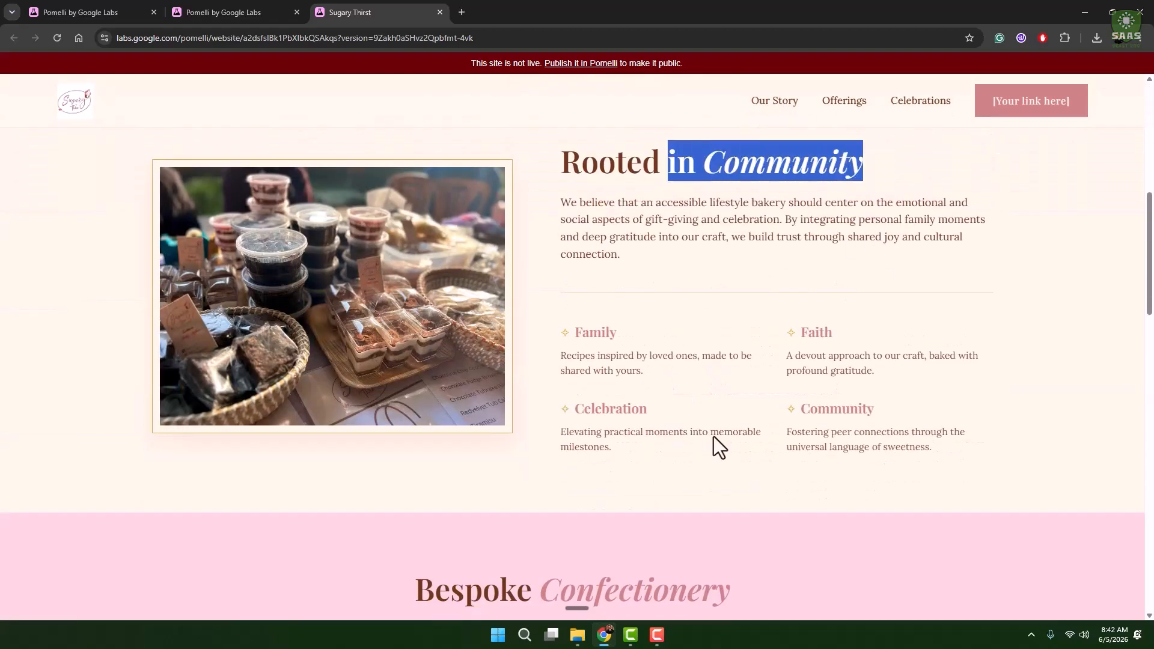
scroll(840, 477, "down", 14)
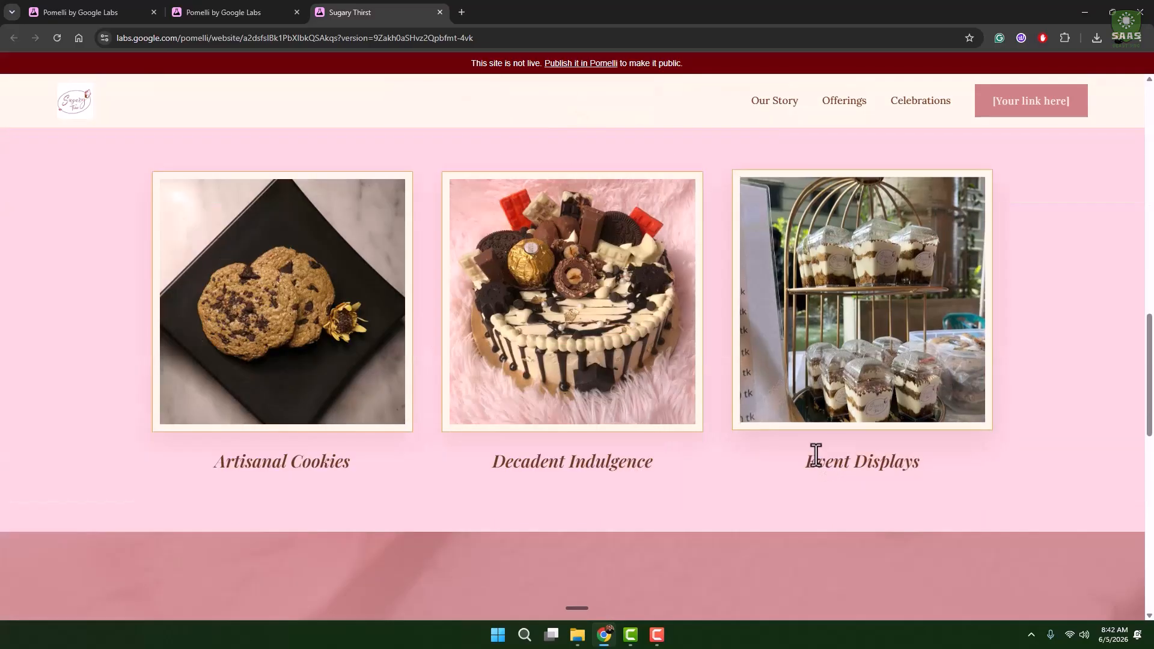
scroll(822, 463, "down", 8)
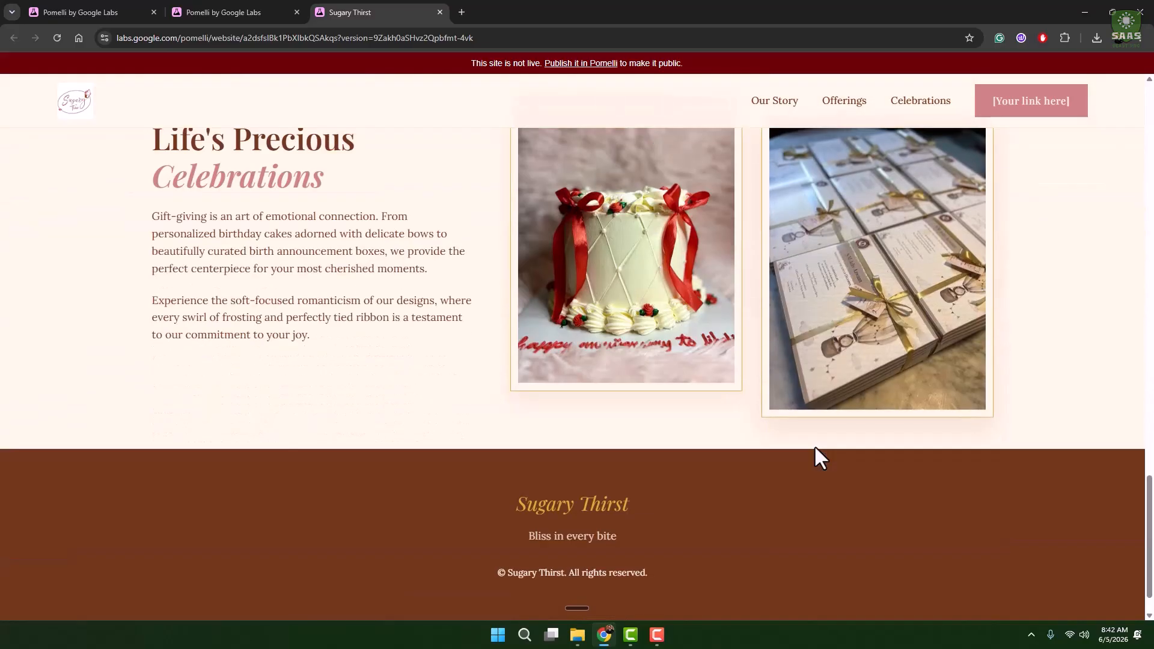
scroll(814, 448, "up", 2)
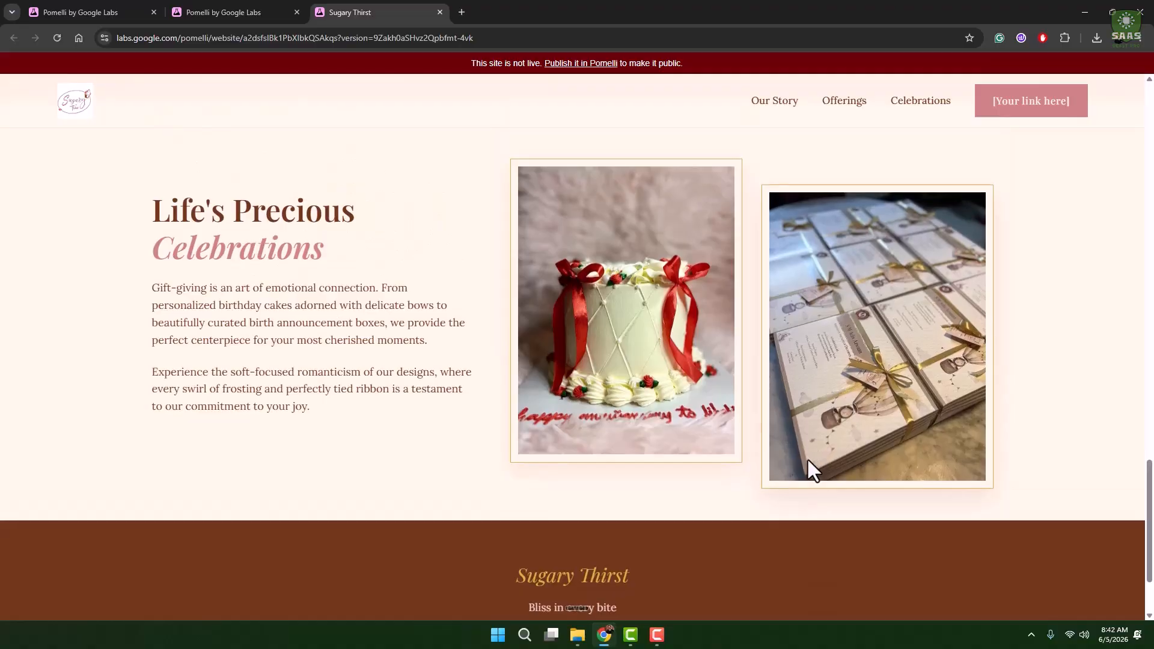
scroll(809, 476, "up", 20)
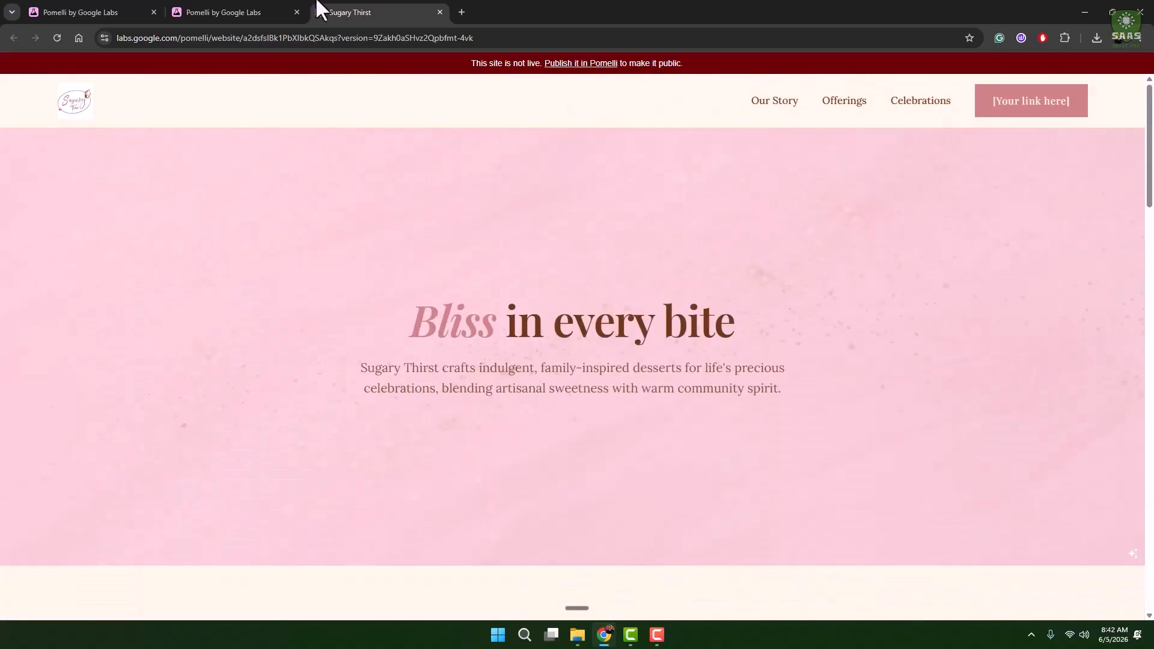
Return to the Pomelli website page and look at the call-to-action links that can be added, leaving them empty
left_click(231, 12)
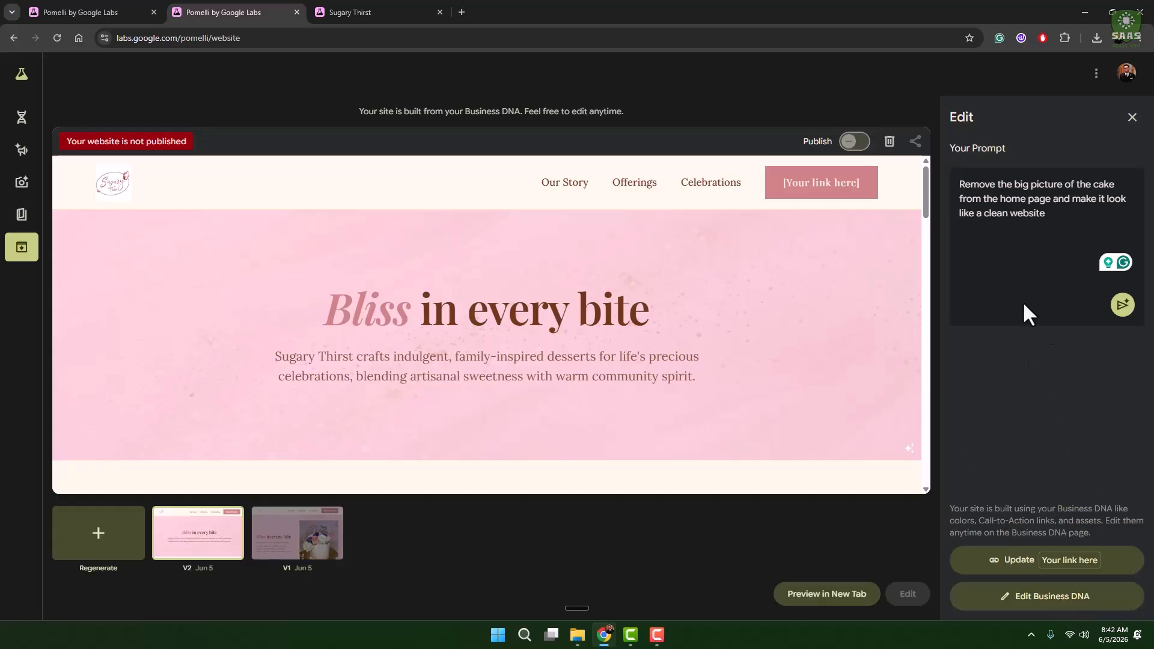
left_click(1068, 566)
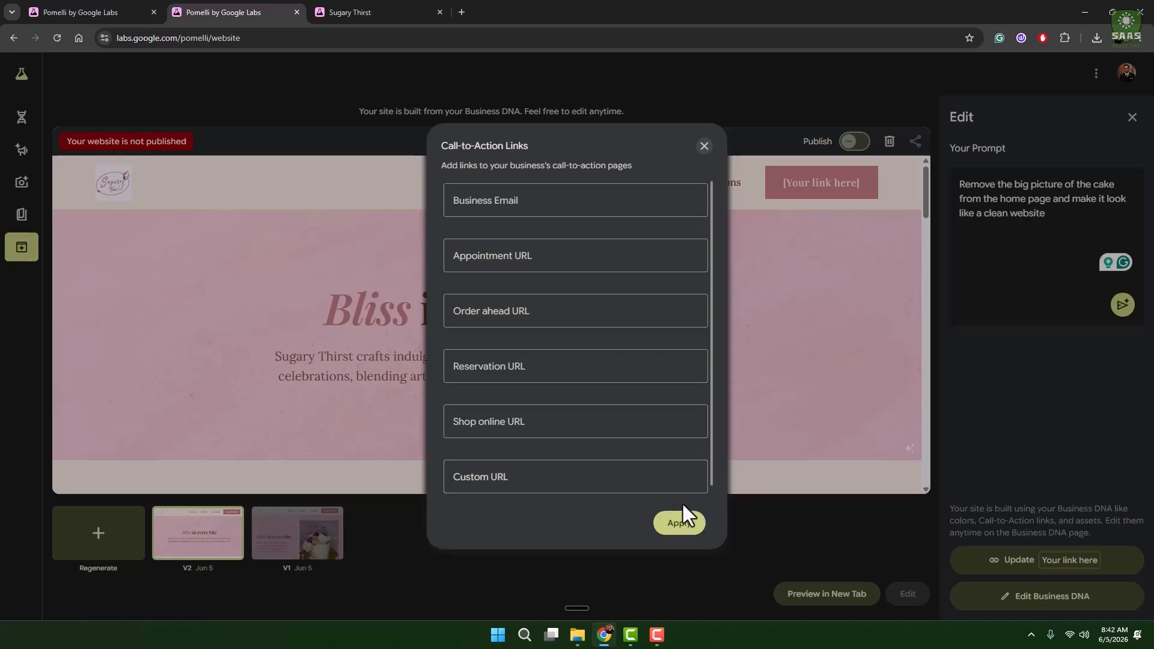
left_click(704, 147)
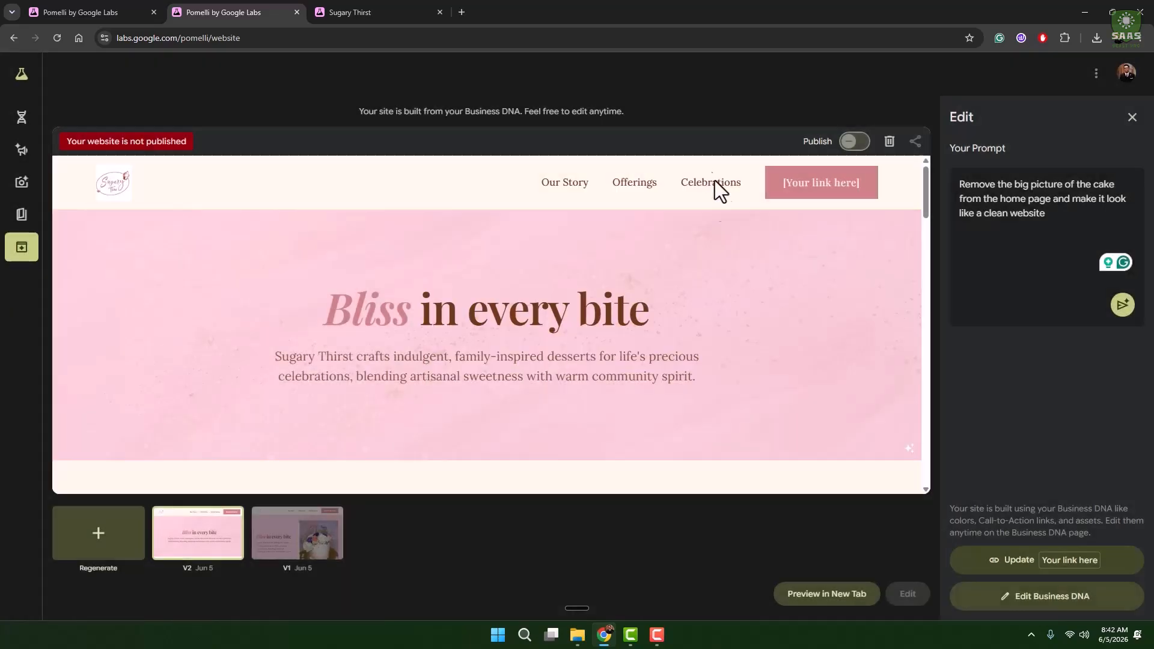
Open the Business DNA overview and look over the editable business details
left_click(21, 75)
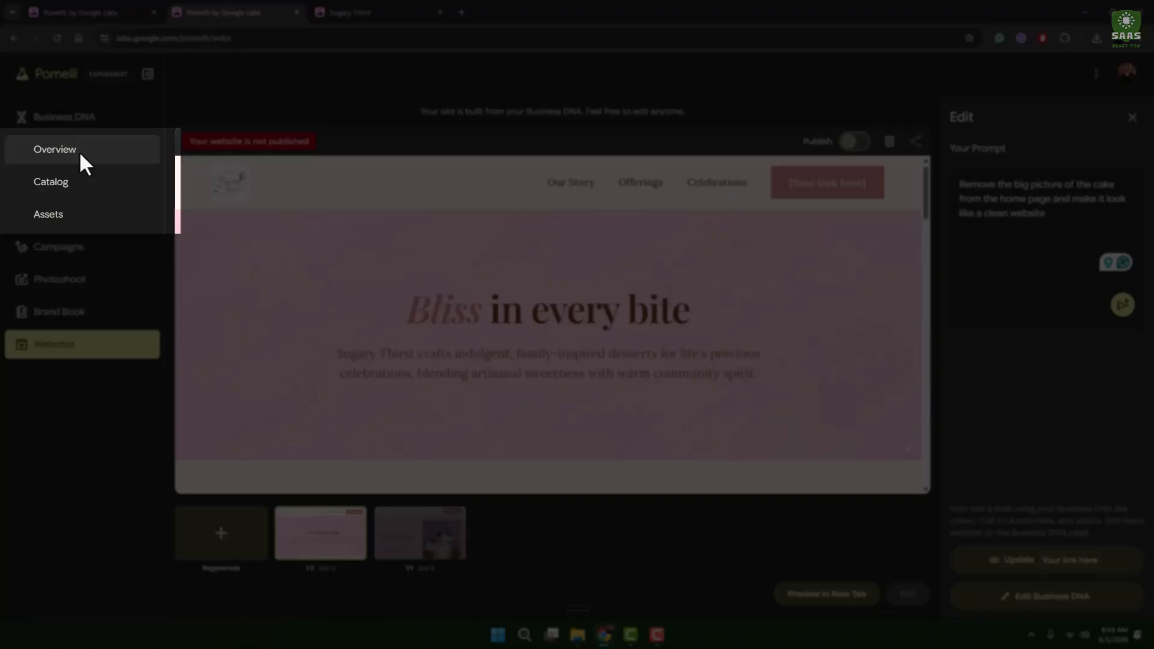
left_click(78, 150)
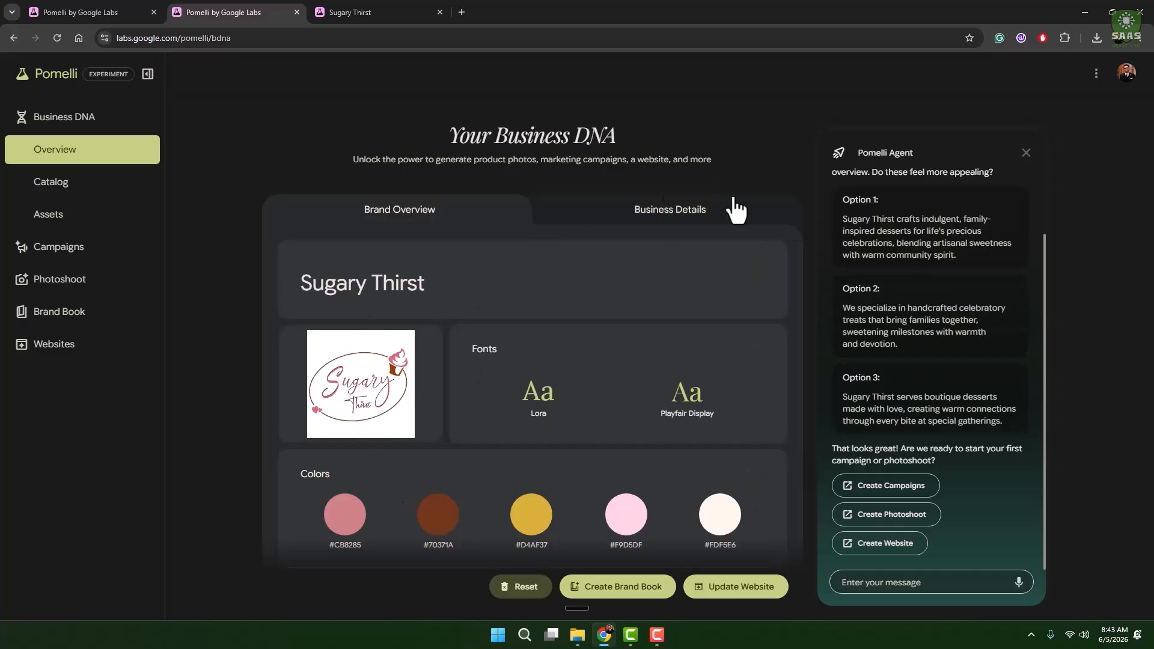
left_click(701, 214)
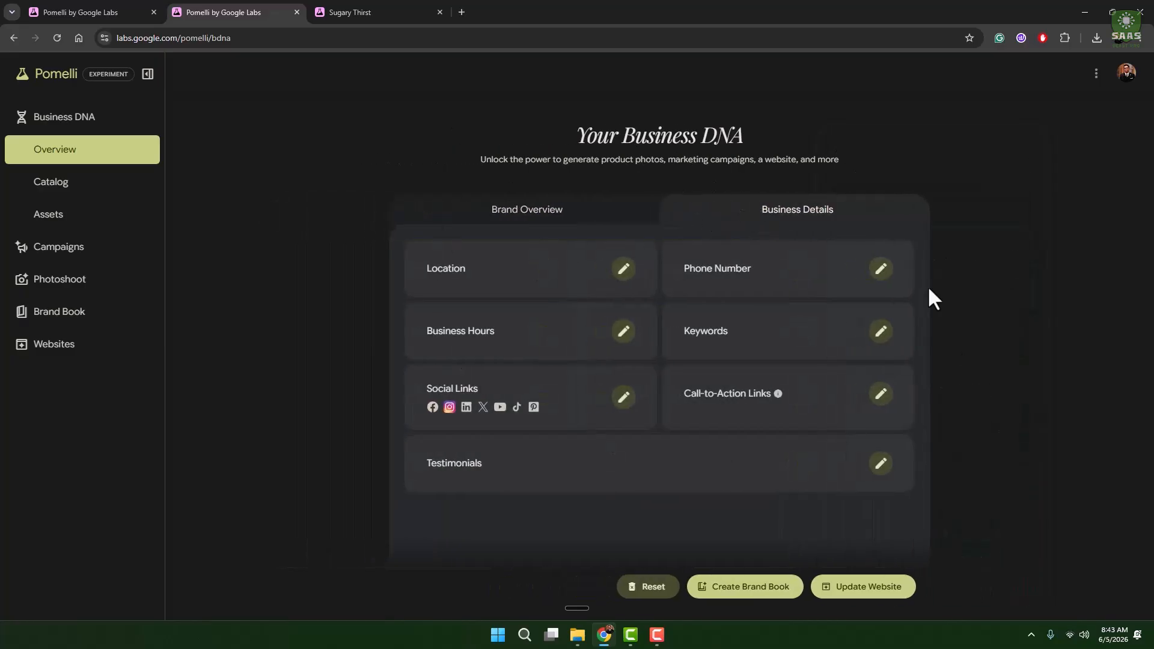
Start a new catalog item from scratch and add the chocolate-drip cake photo from the brand assets as its product image
left_click(48, 184)
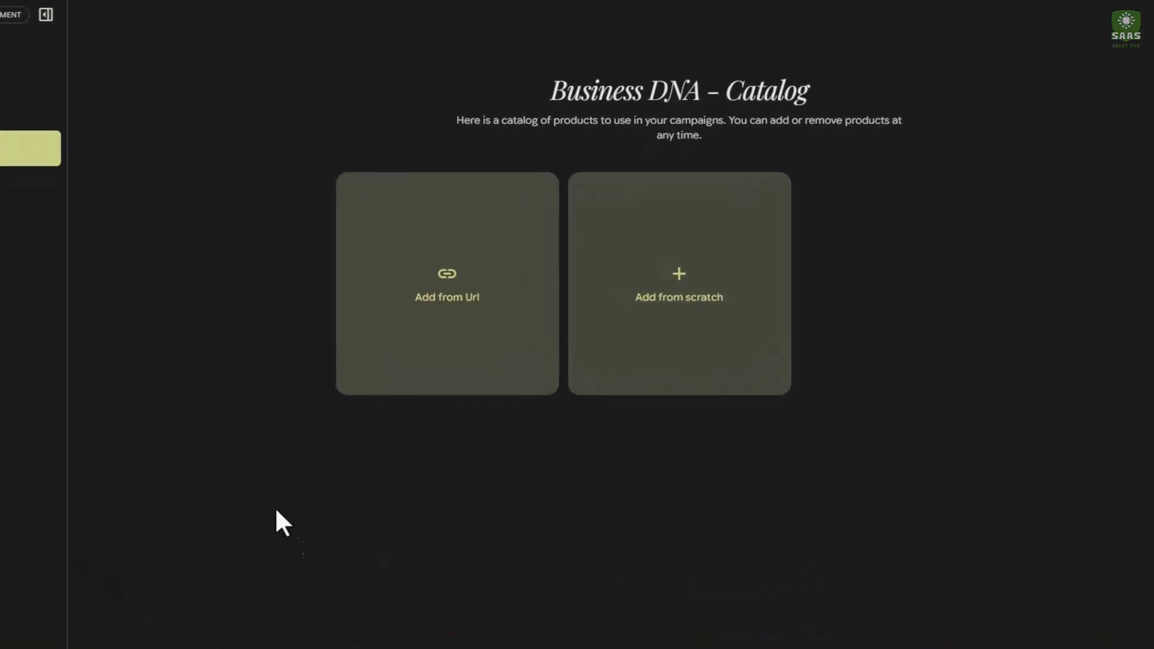
left_click(687, 280)
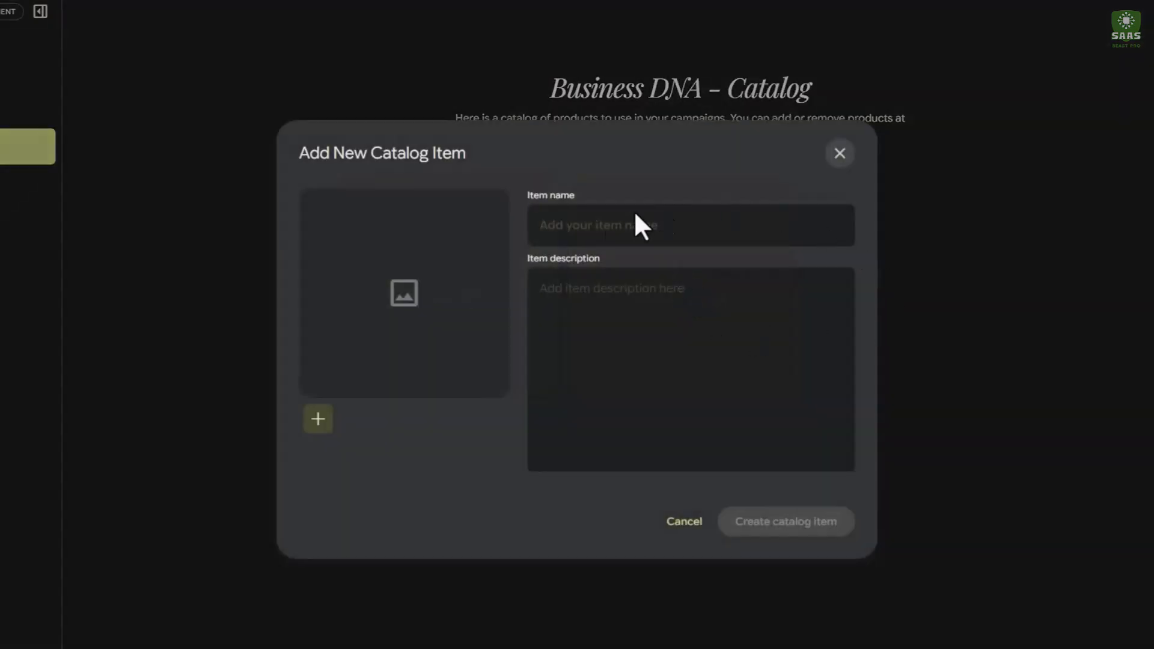
left_click(324, 421)
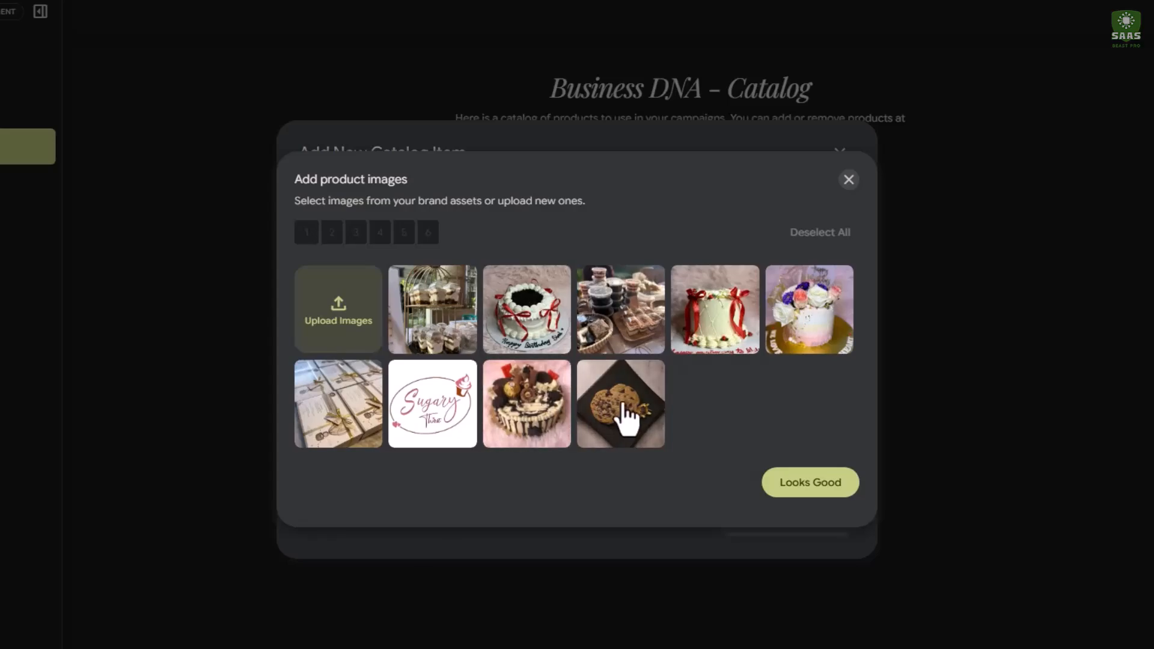
left_click(520, 418)
left_click(829, 487)
Create the item "Sugaru Thirst" with the description "Sugary Thirst crafts indulgent, family-inspired desserts for life's precious celebrations, blending artisanal sweetness with warm community spirit."
left_click(633, 225)
left_click(604, 364)
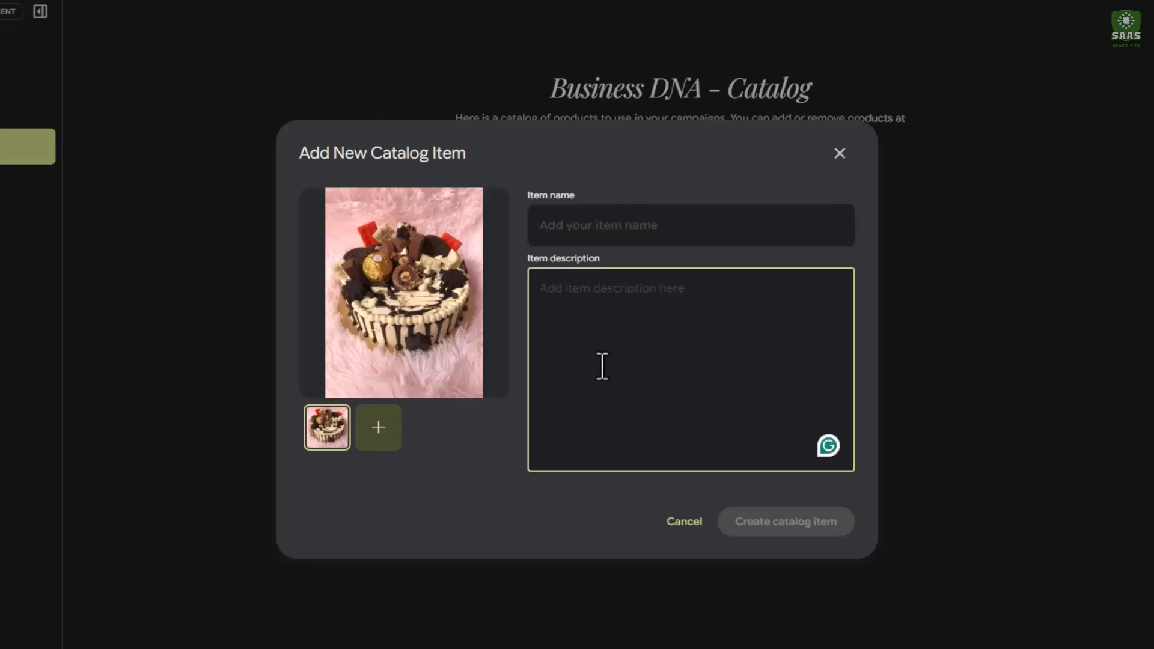
type("Sugary Thirst crafts indulgent, family-inspired desserts for life's precious celebrations, blending artisanal sweetness with warm community spirit.")
left_click(580, 226)
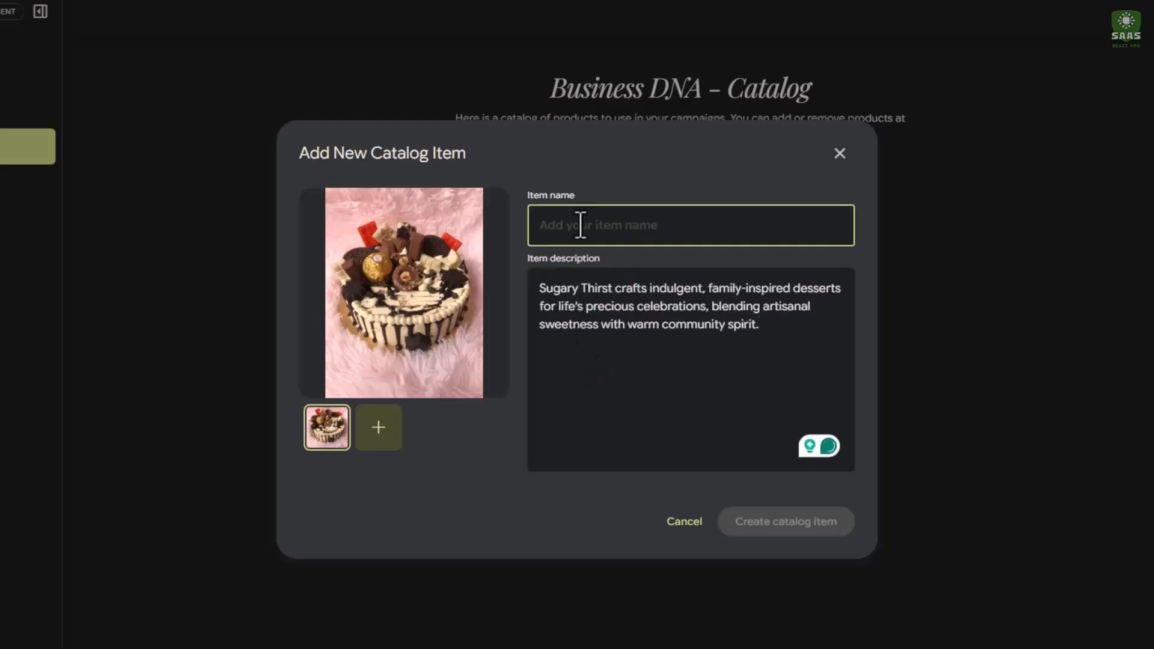
type("Sugaru Thirst")
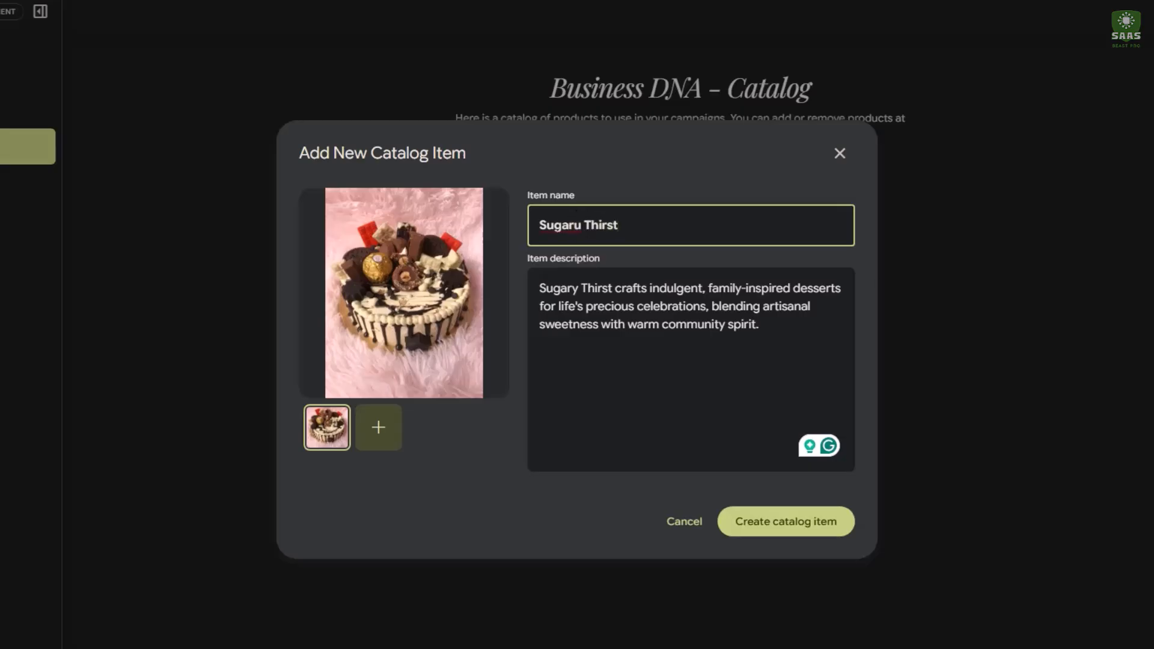
left_click(748, 528)
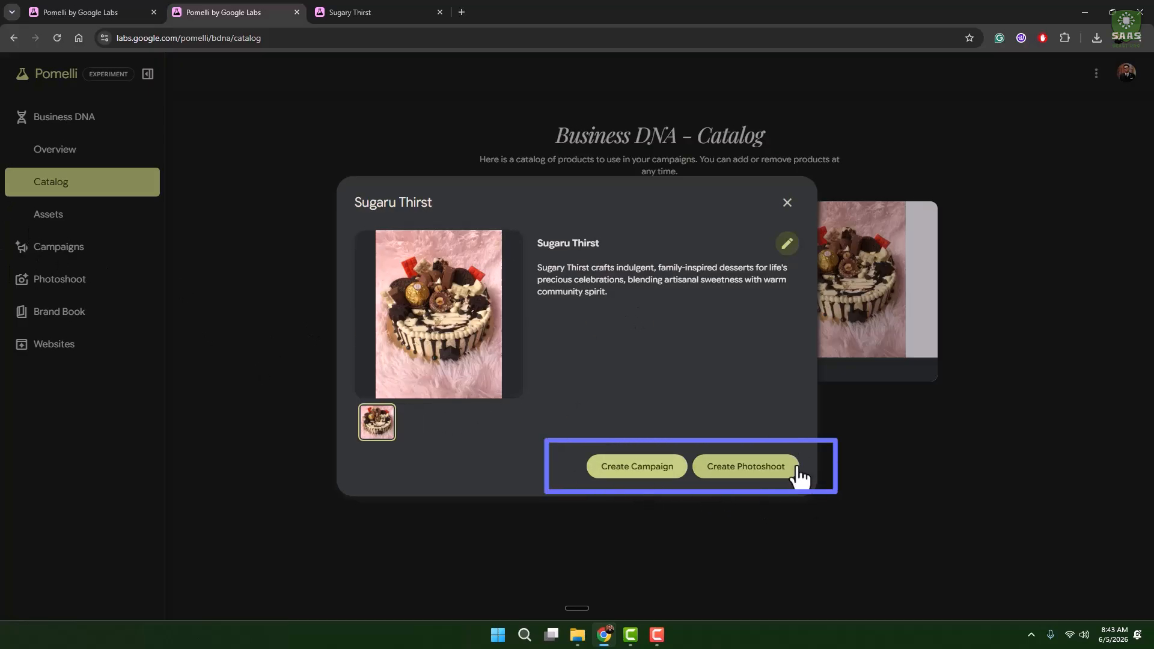
View the photoshoot setup for the new catalog item, and open the Business DNA assets to look over the brand images
left_click(774, 470)
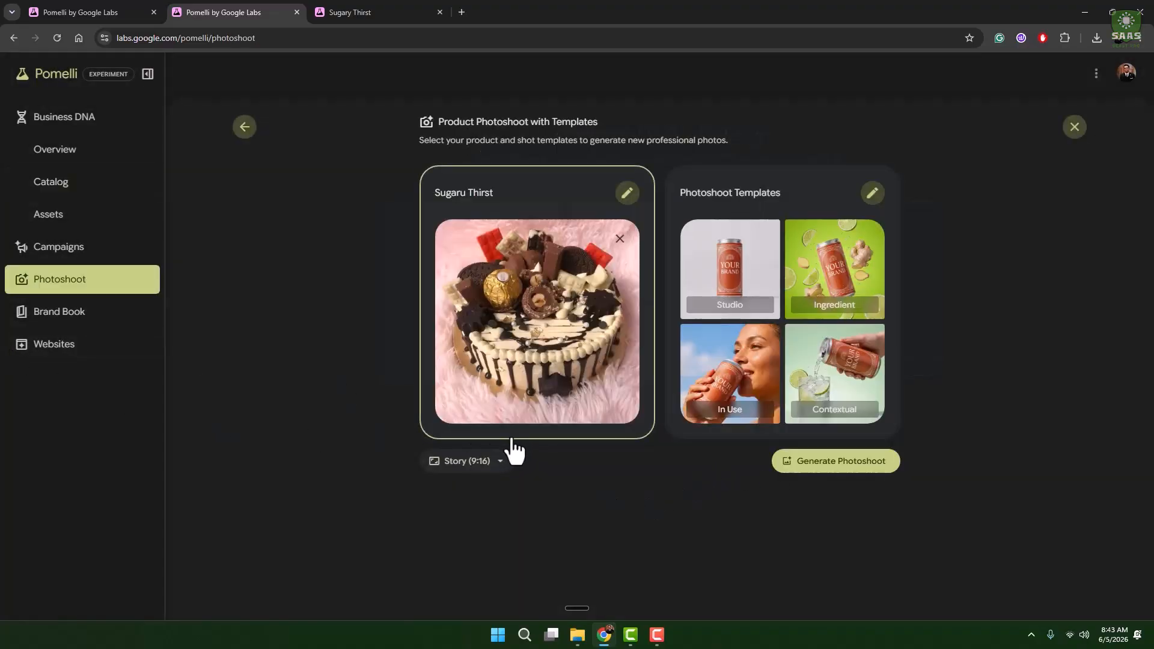
left_click(67, 215)
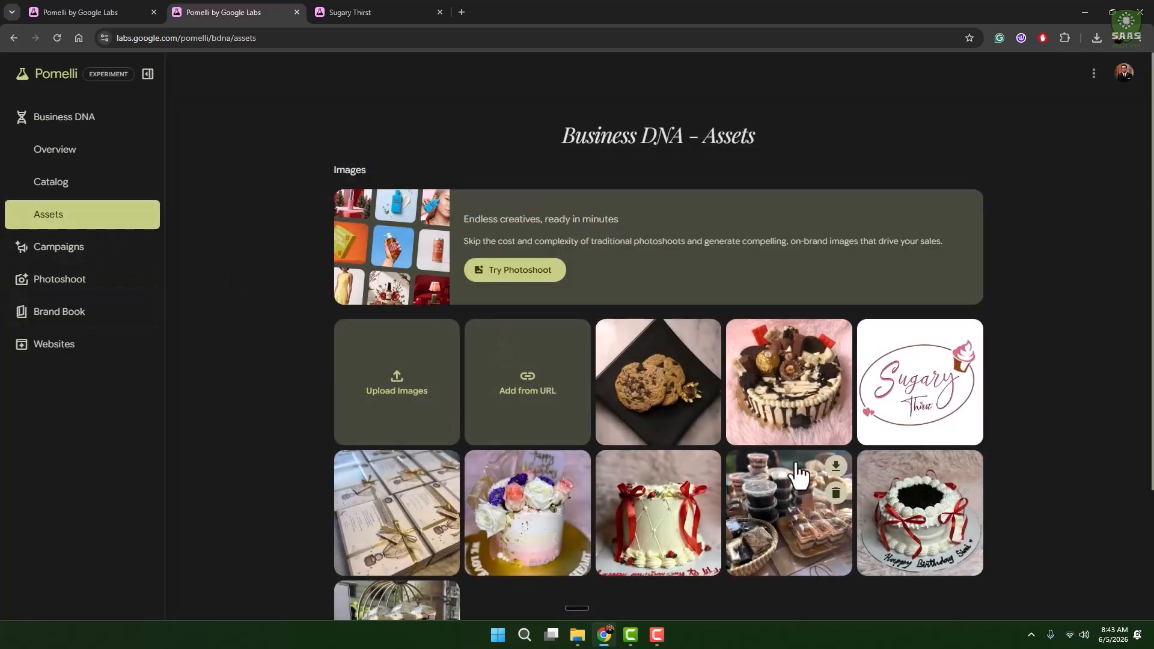
Start creating the Brand Book and choose the generated cover with the rose-petal background
scroll(793, 462, "down", 3)
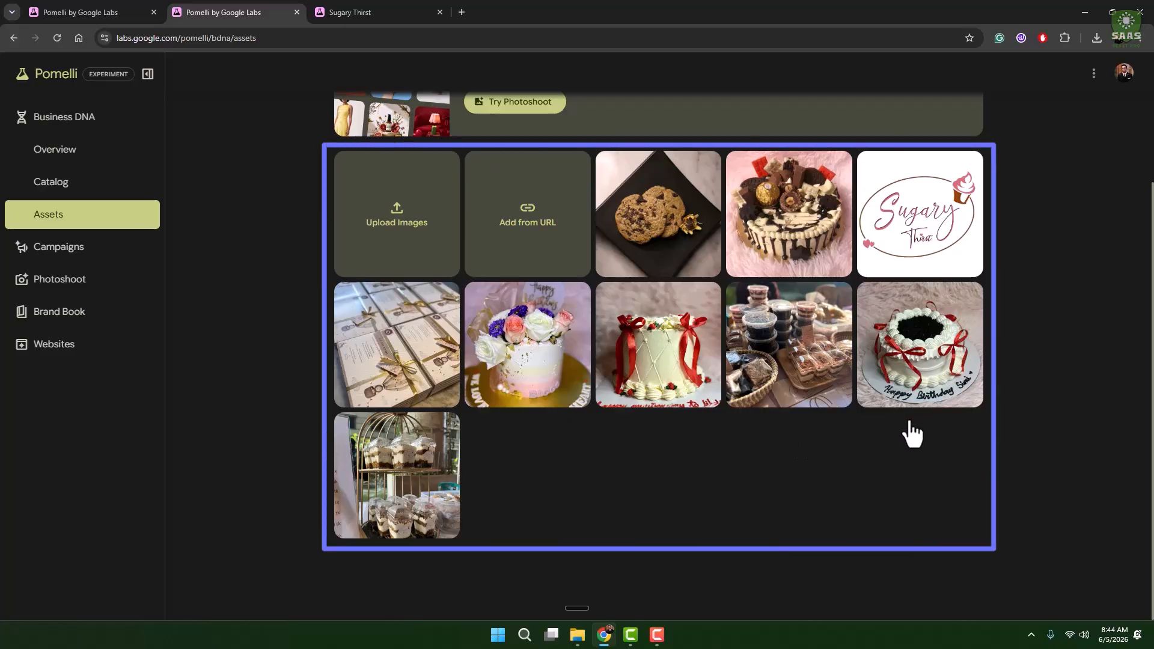
scroll(911, 430, "up", 3)
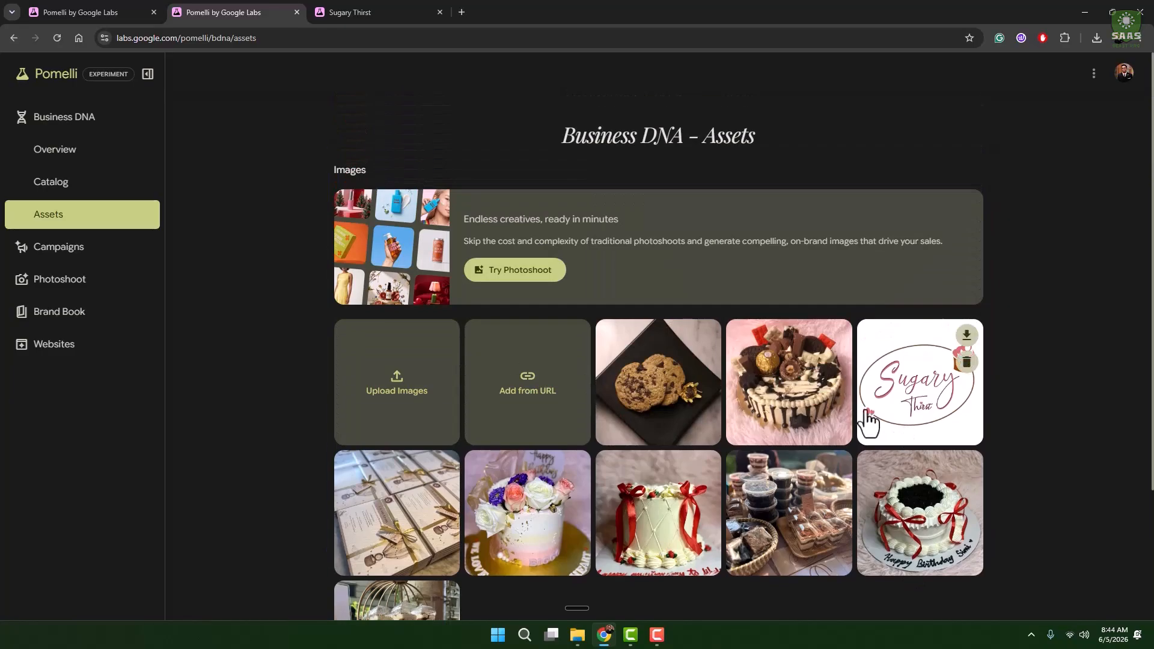
left_click(93, 316)
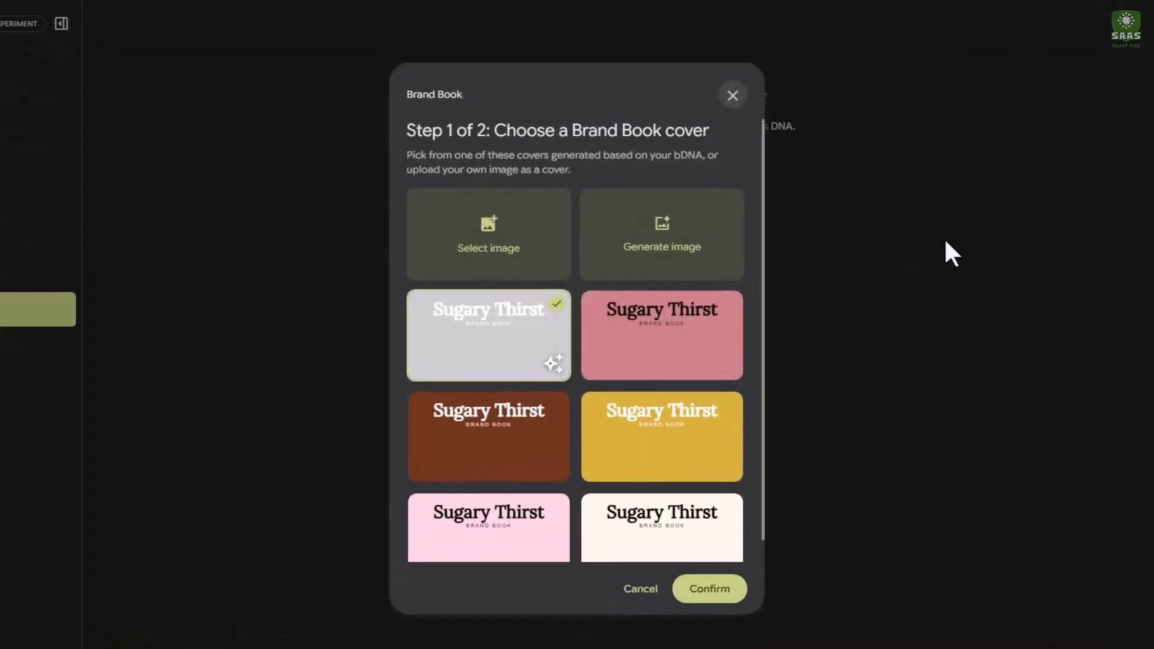
scroll(691, 516, "down", 1)
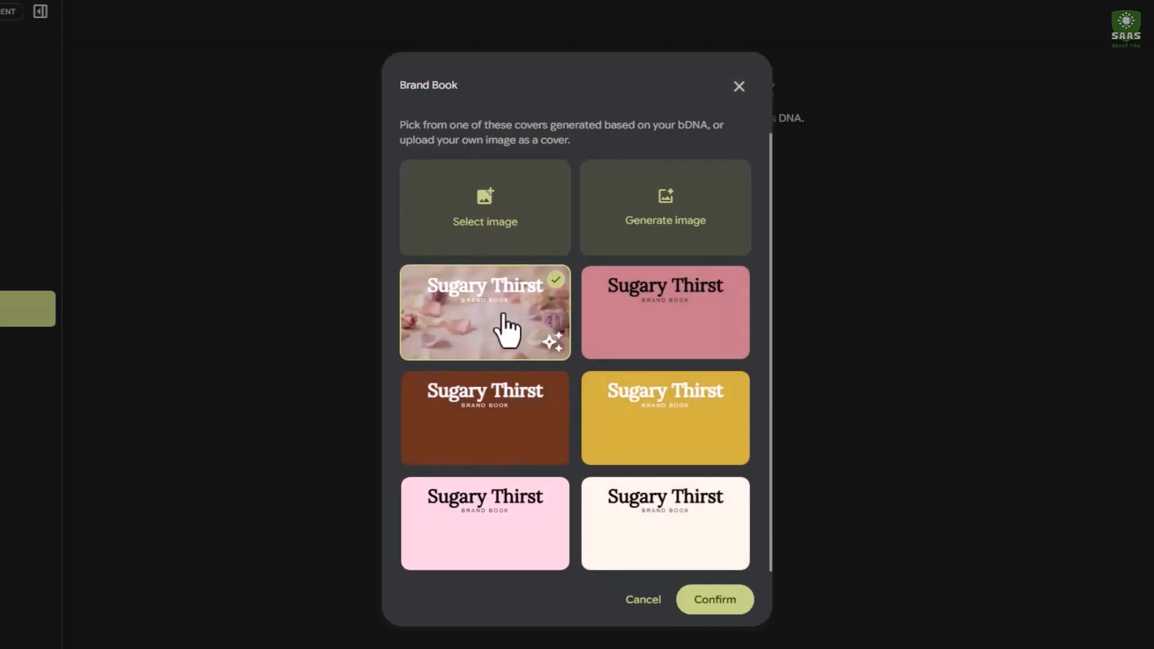
left_click(714, 604)
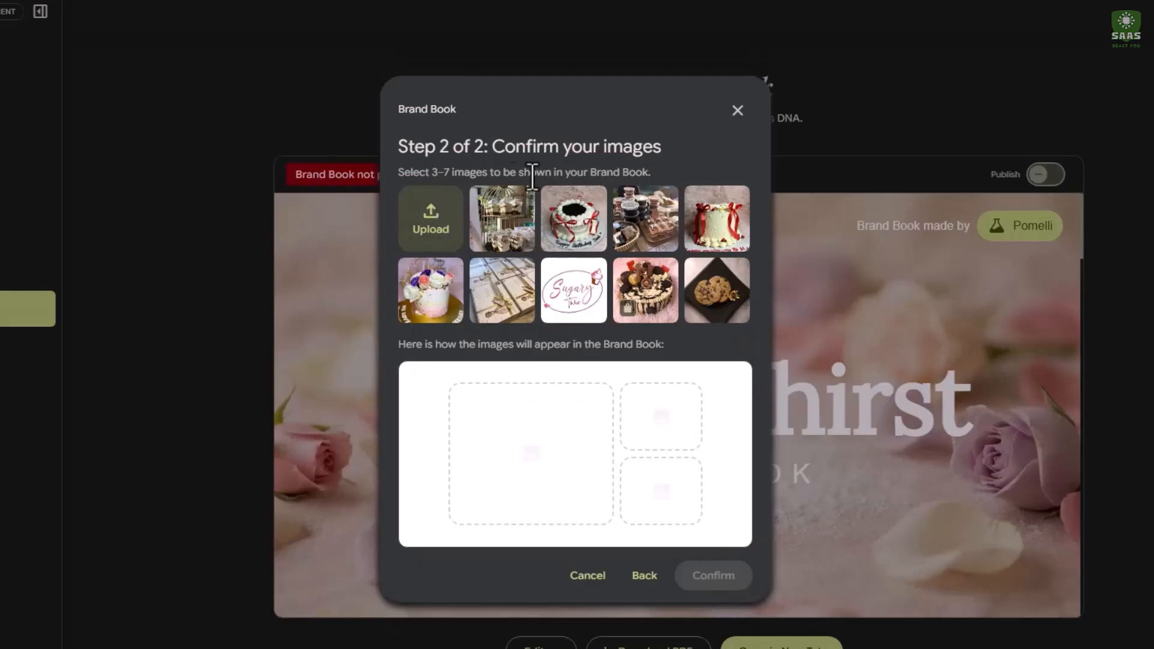
Select the chocolate-drip cake, the cookies and the birthday cake with red ribbons as the Brand Book images and finish the setup
left_click(648, 297)
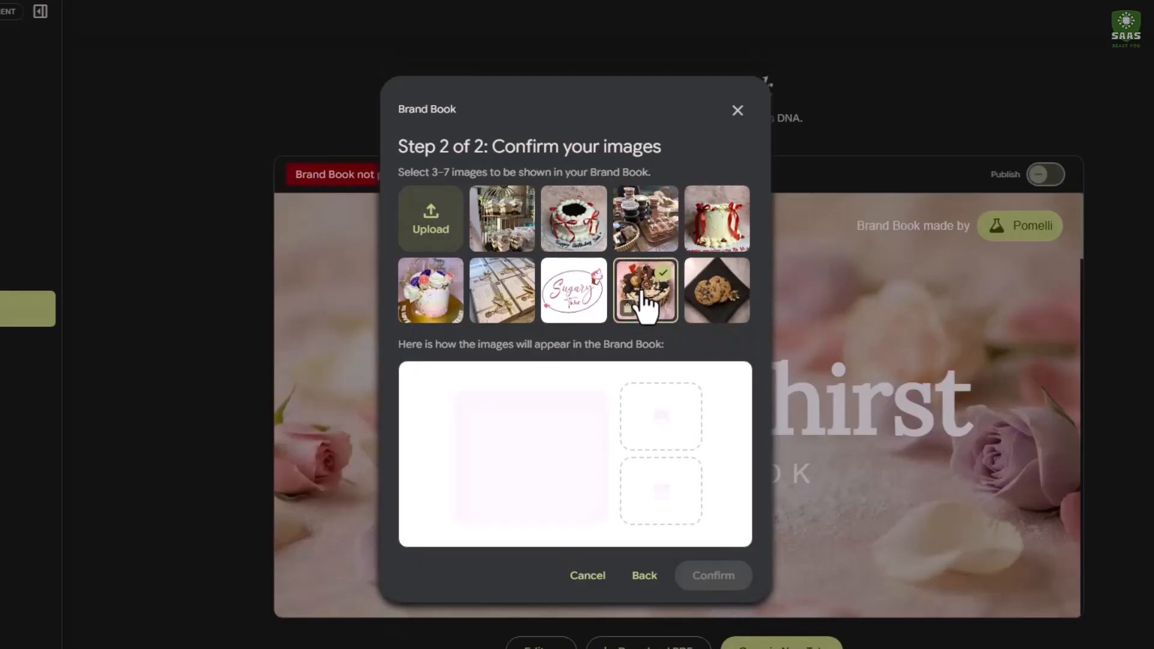
left_click(711, 308)
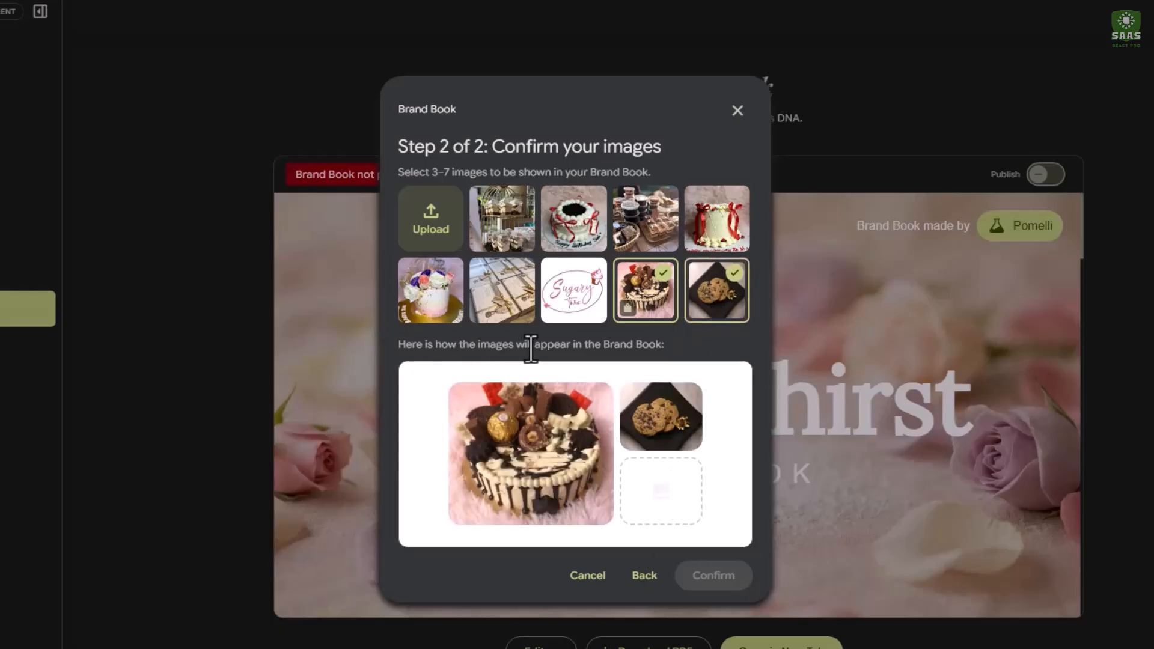
left_click(574, 218)
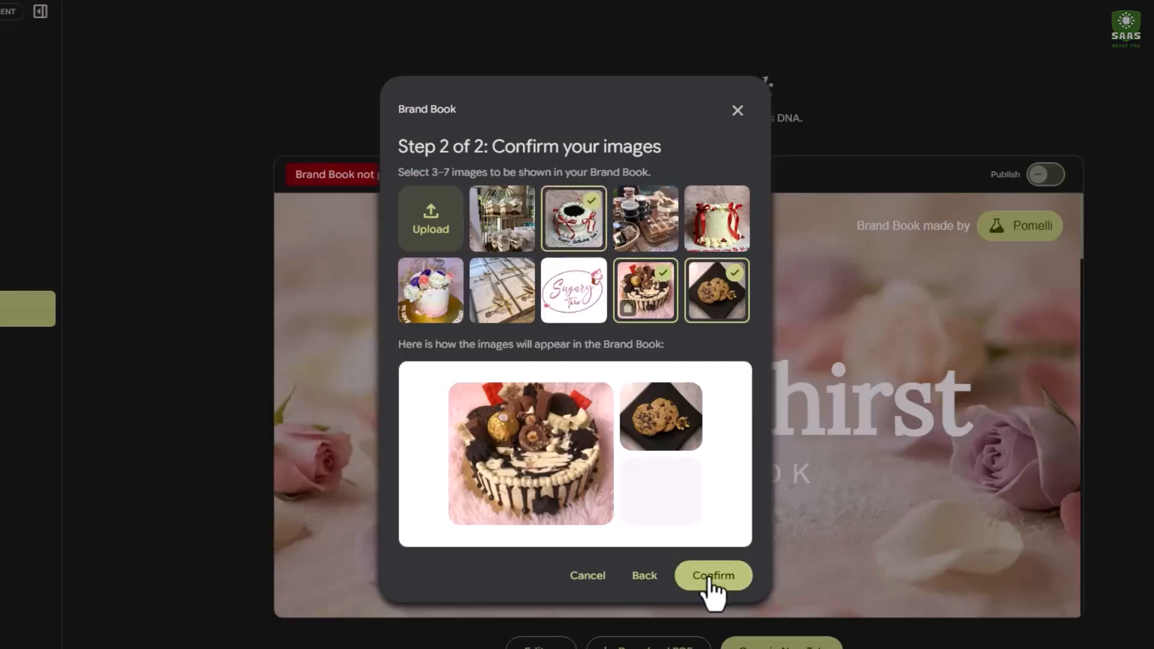
left_click(712, 577)
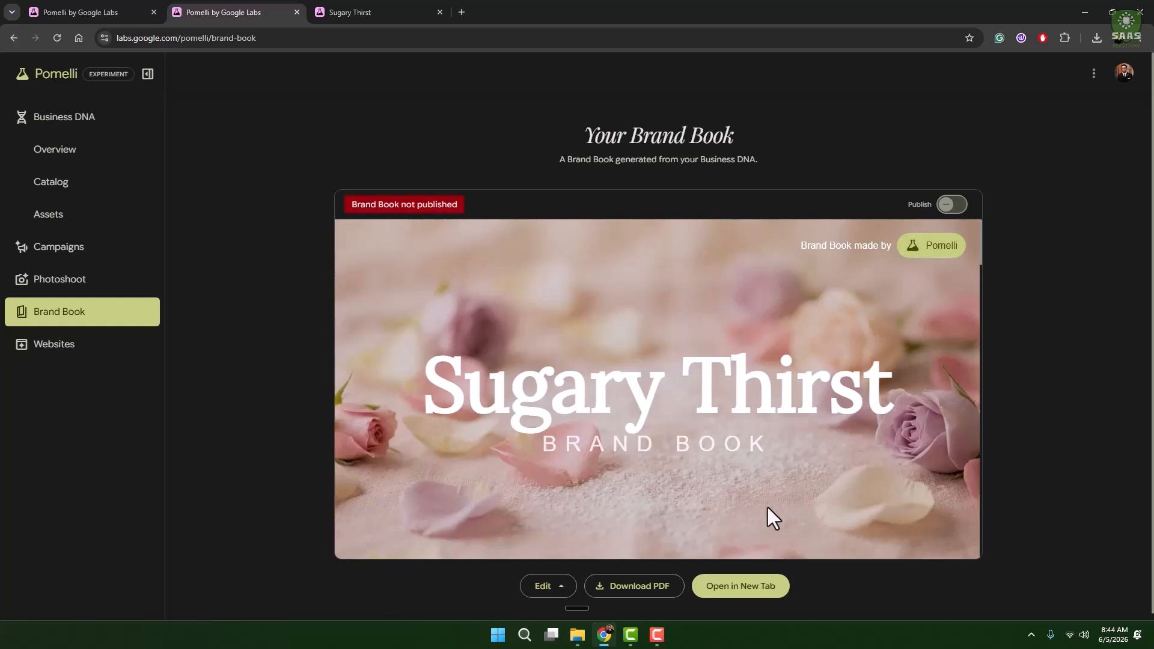
Look through the generated Brand Book, from the brand overview and logo to the typefaces, color palette and imagery
scroll(673, 480, "down", 4)
scroll(676, 473, "up", 4)
scroll(856, 366, "down", 15)
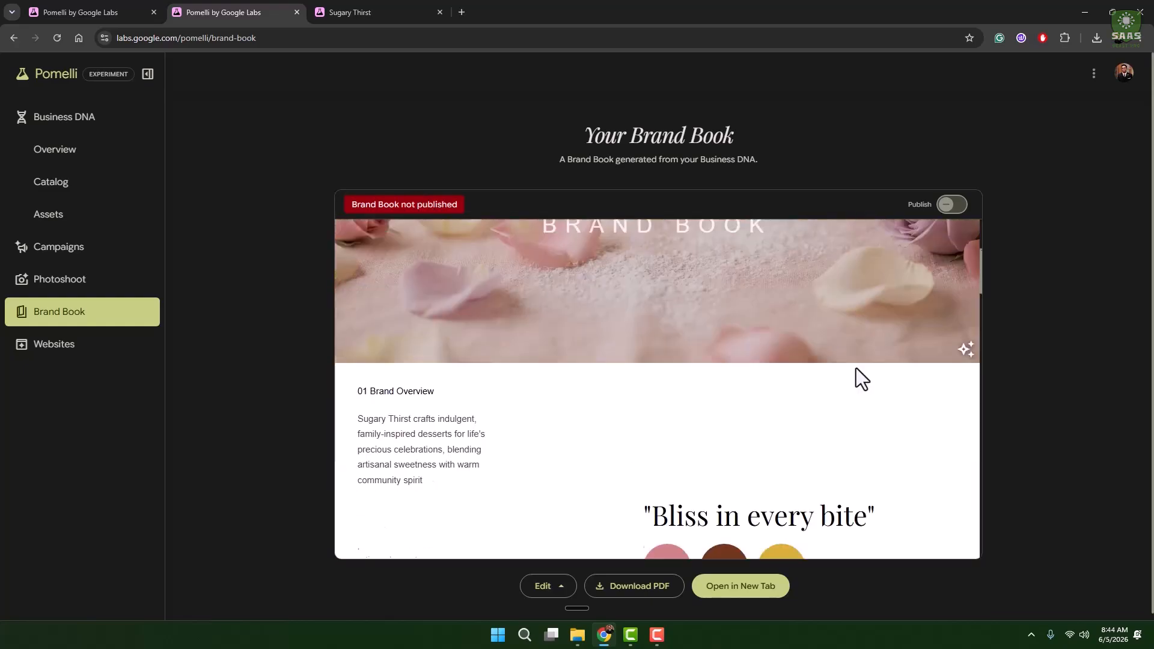
scroll(717, 307, "down", 10)
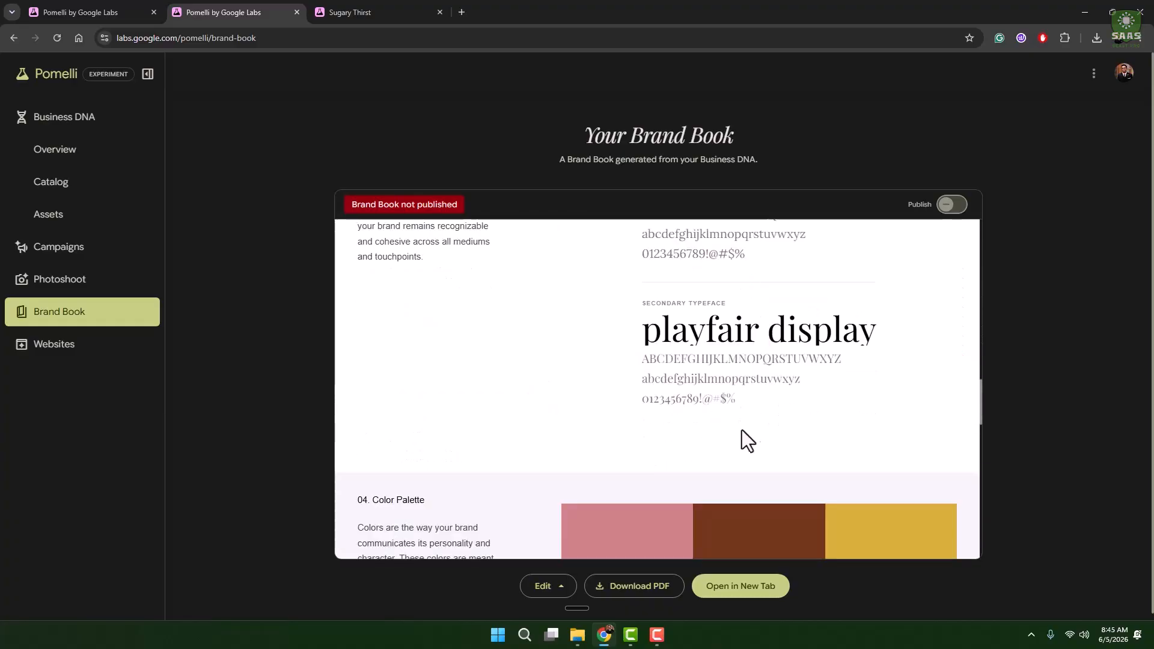
scroll(748, 436, "down", 8)
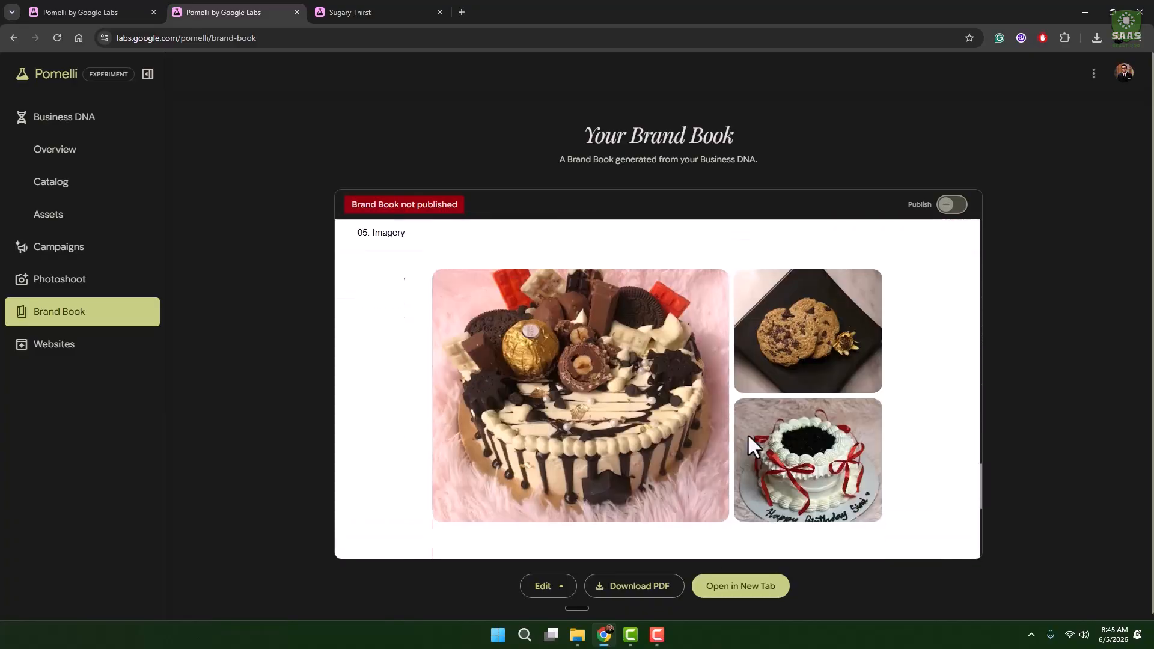
scroll(742, 435, "up", 15)
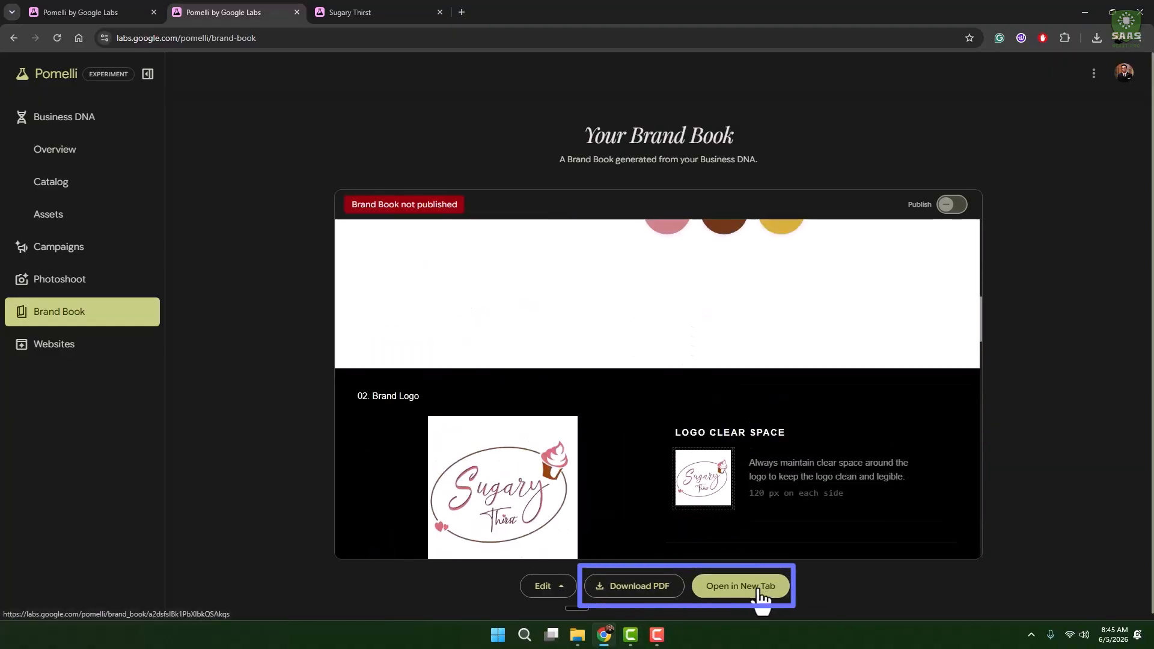
Publish version V2 of the Sugary Thirst website and copy its shareable link
left_click(424, 11)
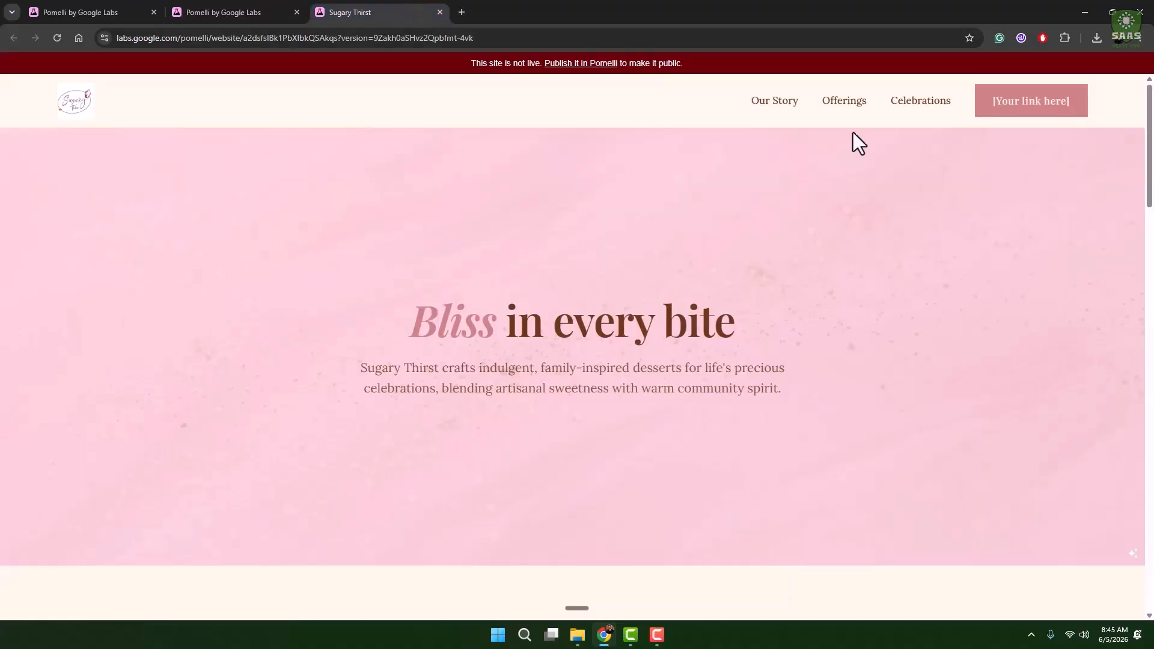
left_click(234, 12)
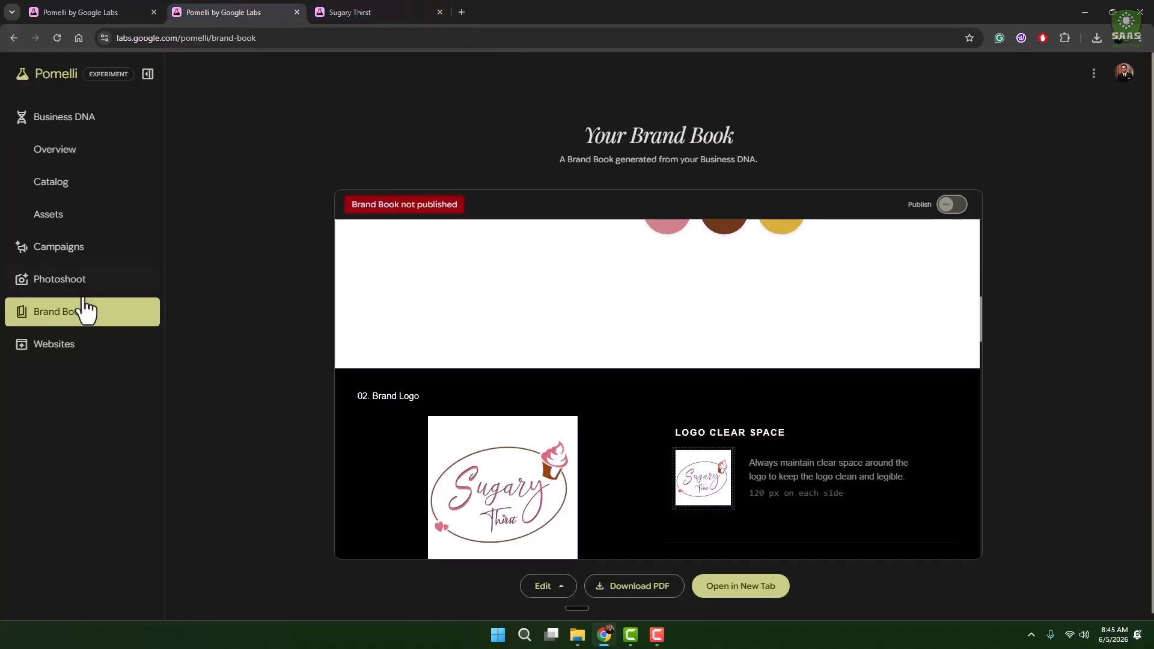
left_click(63, 347)
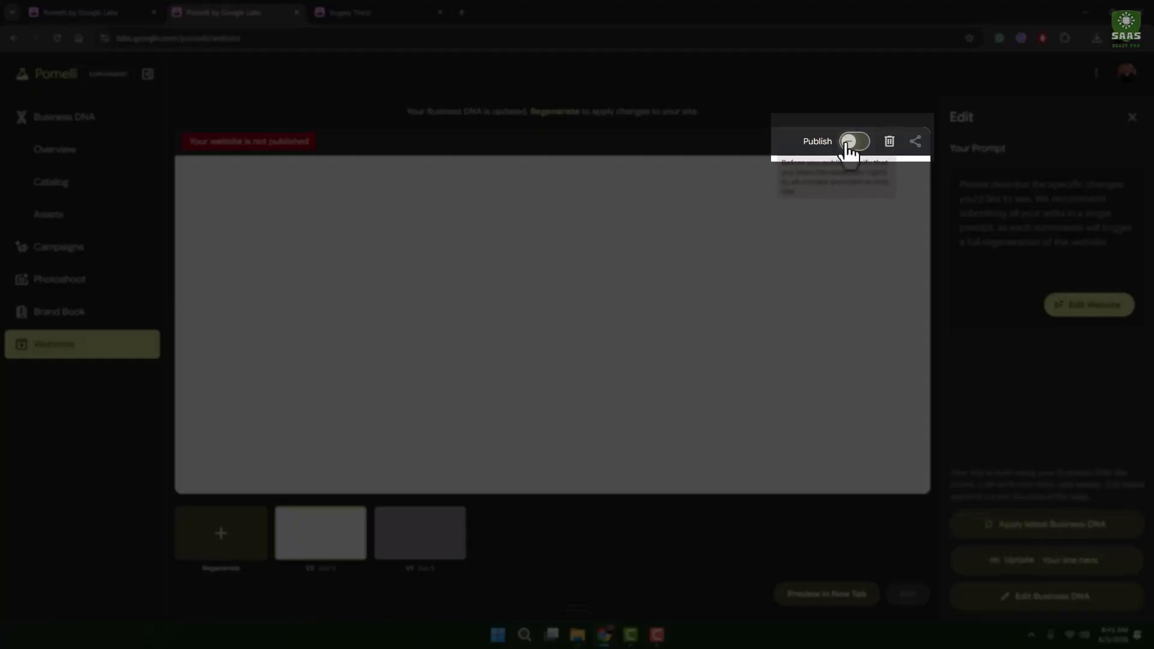
left_click(858, 144)
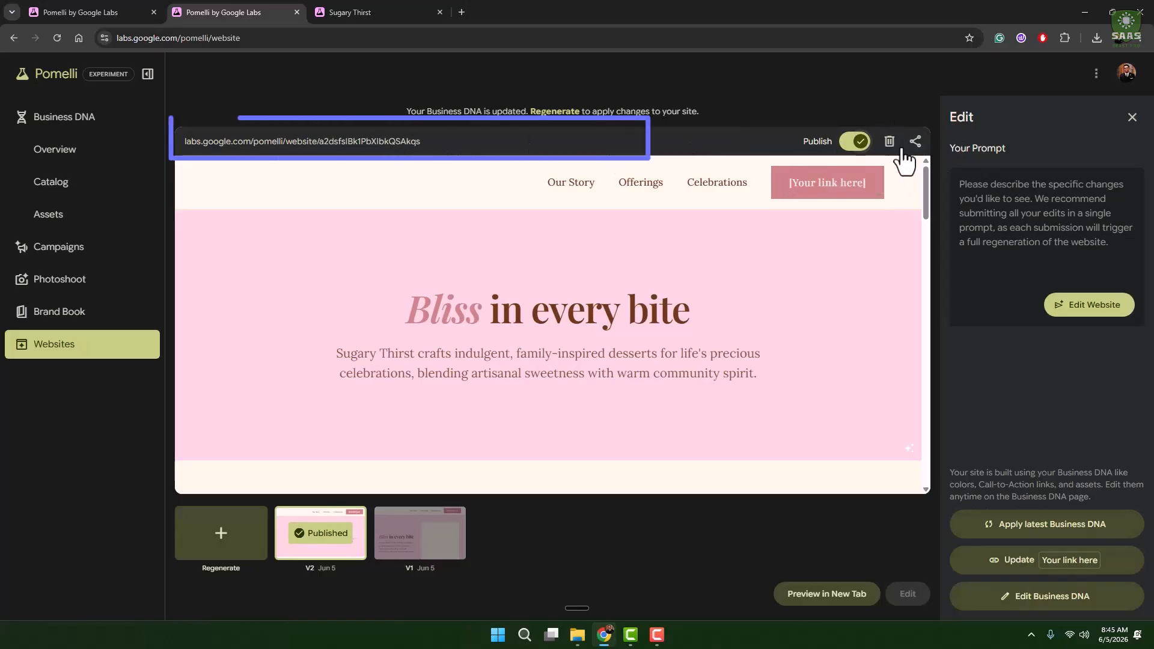
left_click(919, 149)
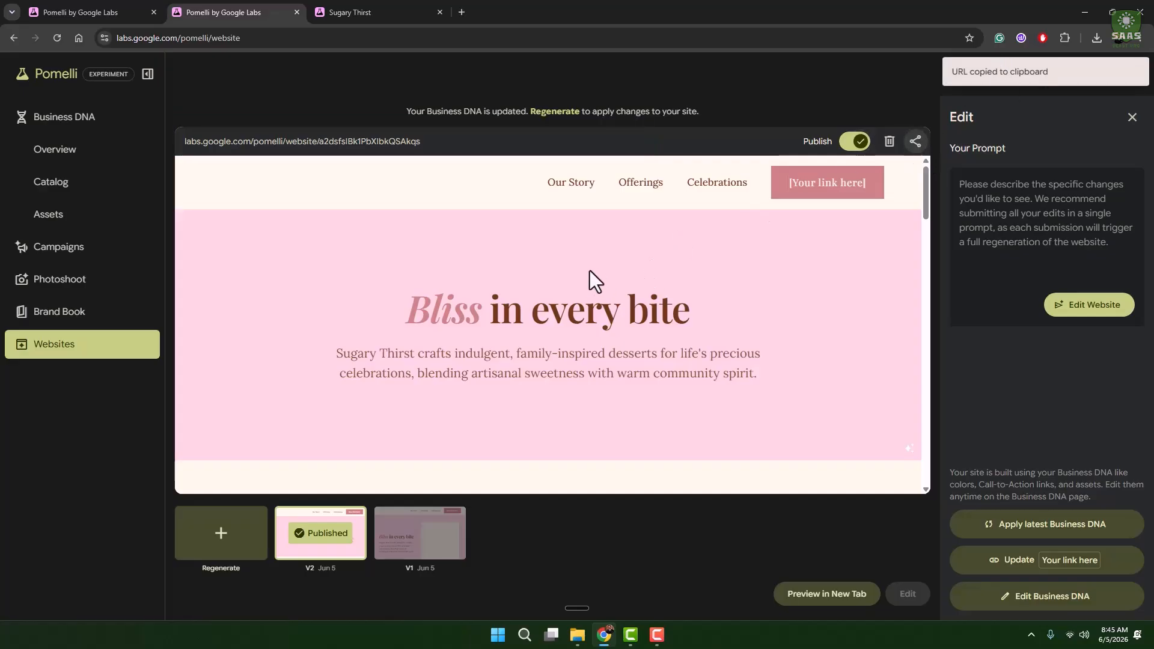
Publish the Sugary Thirst Brand Book, confirming the rights to its content
left_click(77, 316)
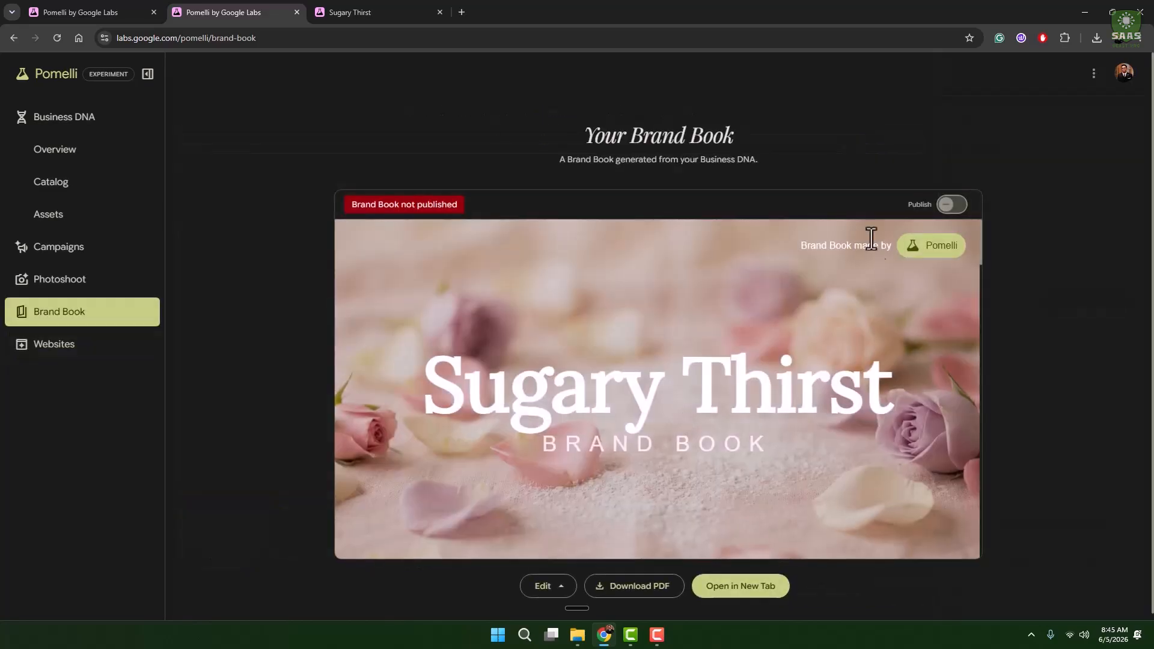
left_click(948, 205)
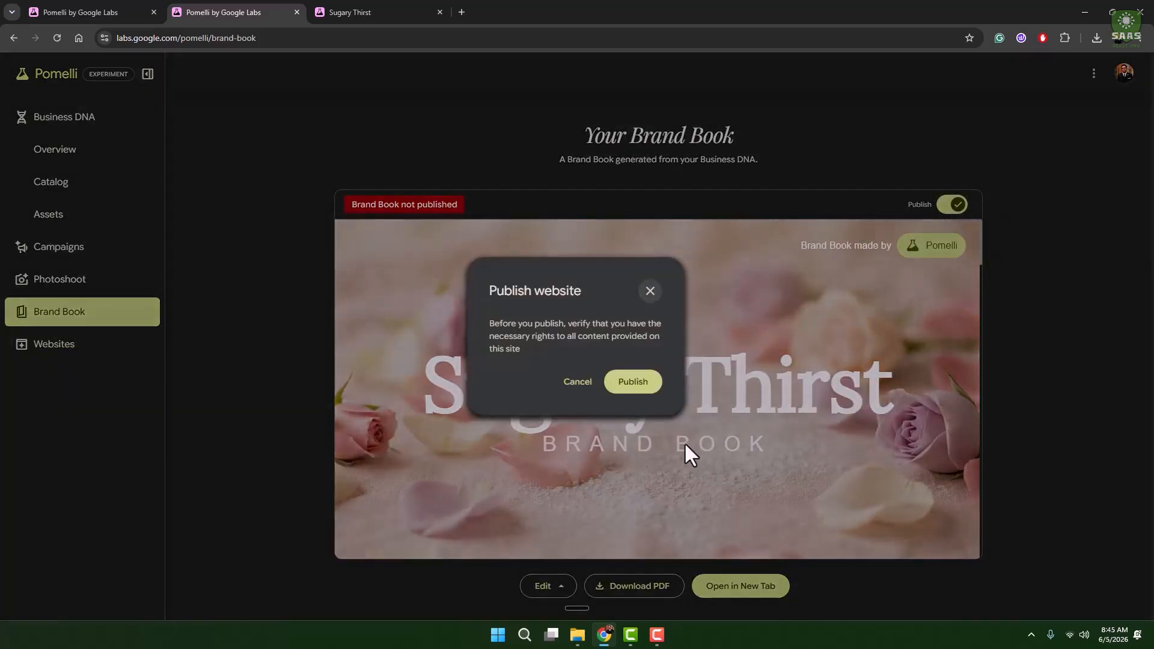
left_click(634, 383)
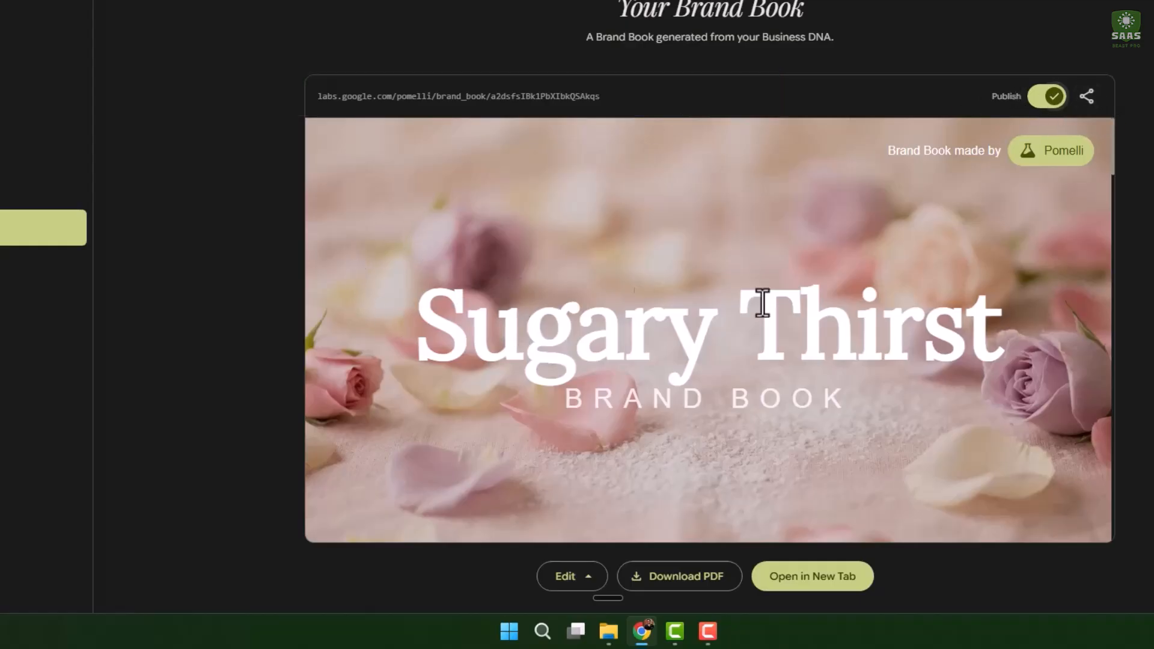
scroll(819, 301, "down", 10)
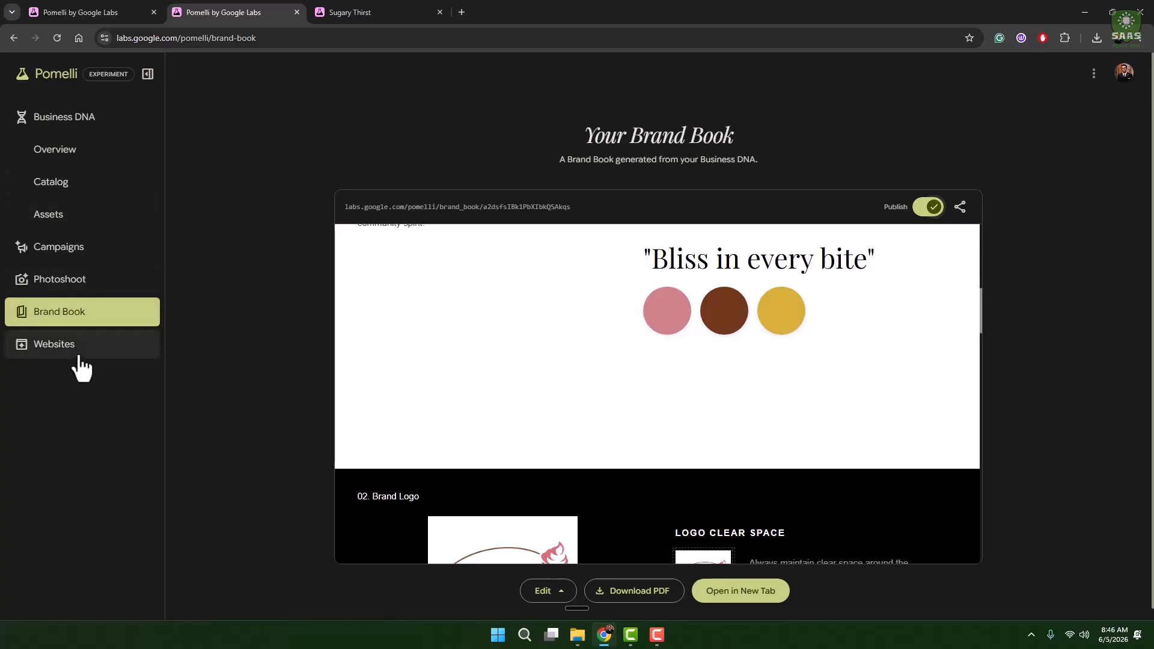
Return to the published website and examine its sections from the opening banner down to the footer
left_click(79, 357)
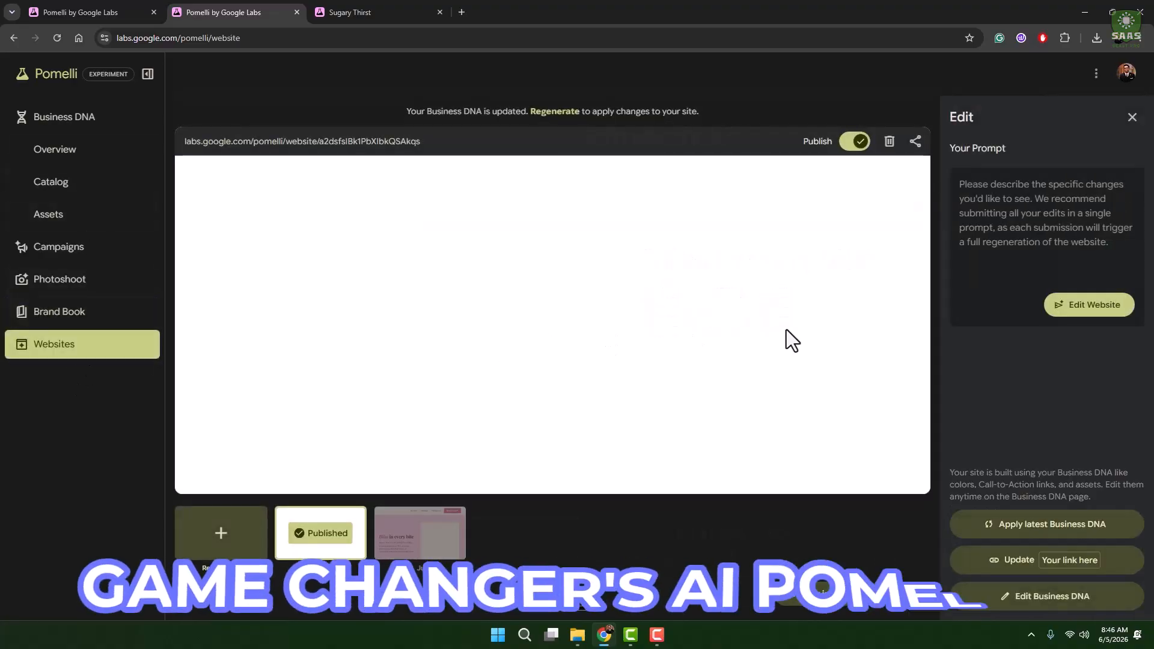
scroll(801, 355, "down", 5)
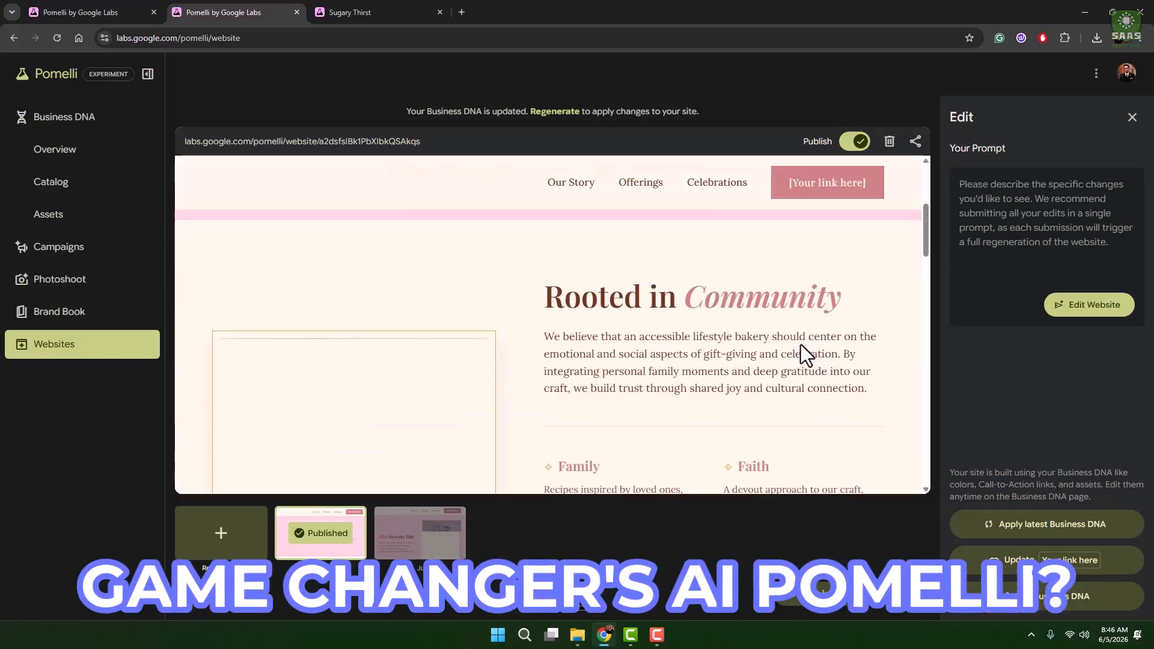
scroll(800, 344, "down", 4)
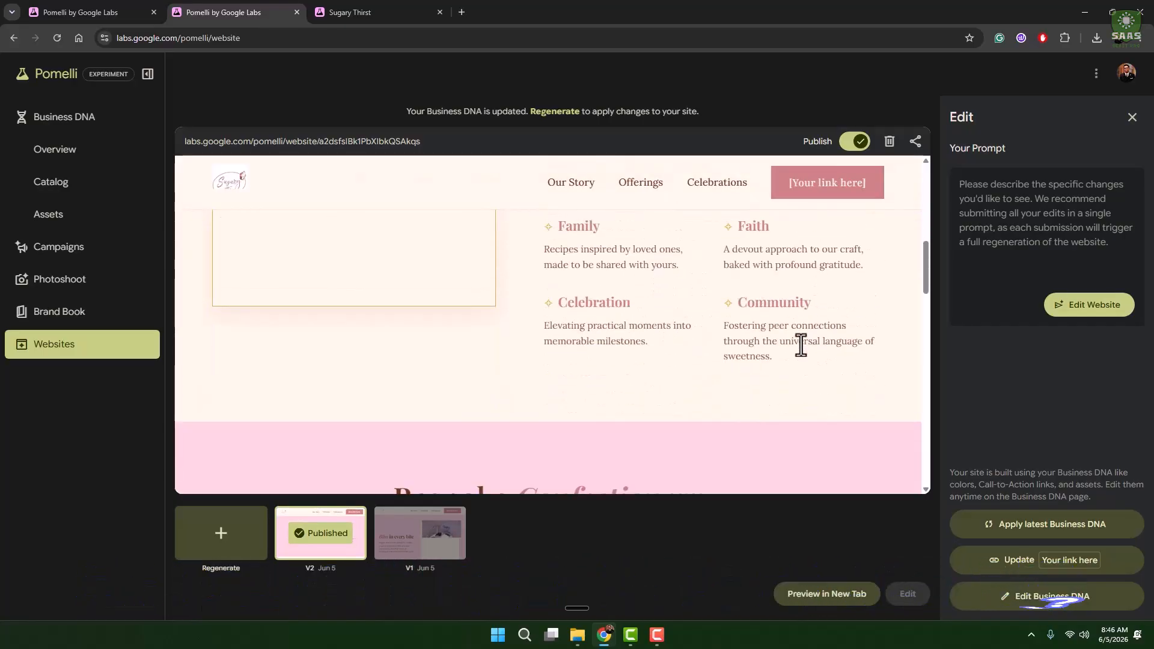
scroll(801, 345, "down", 3)
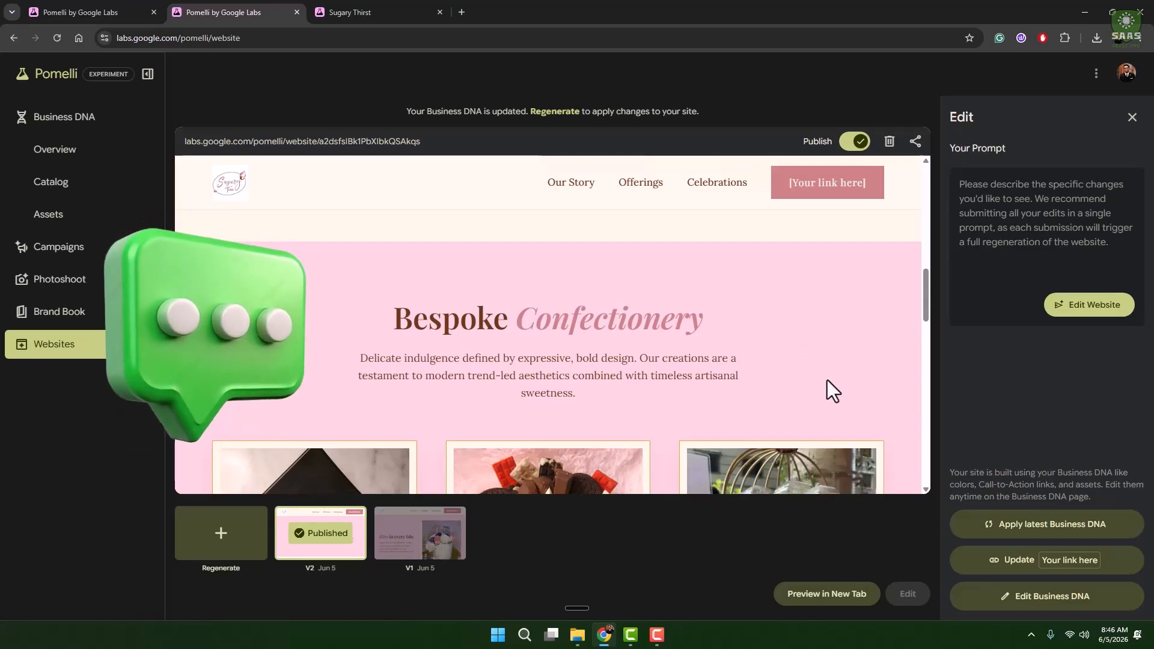
scroll(827, 380, "down", 2)
scroll(827, 380, "down", 10)
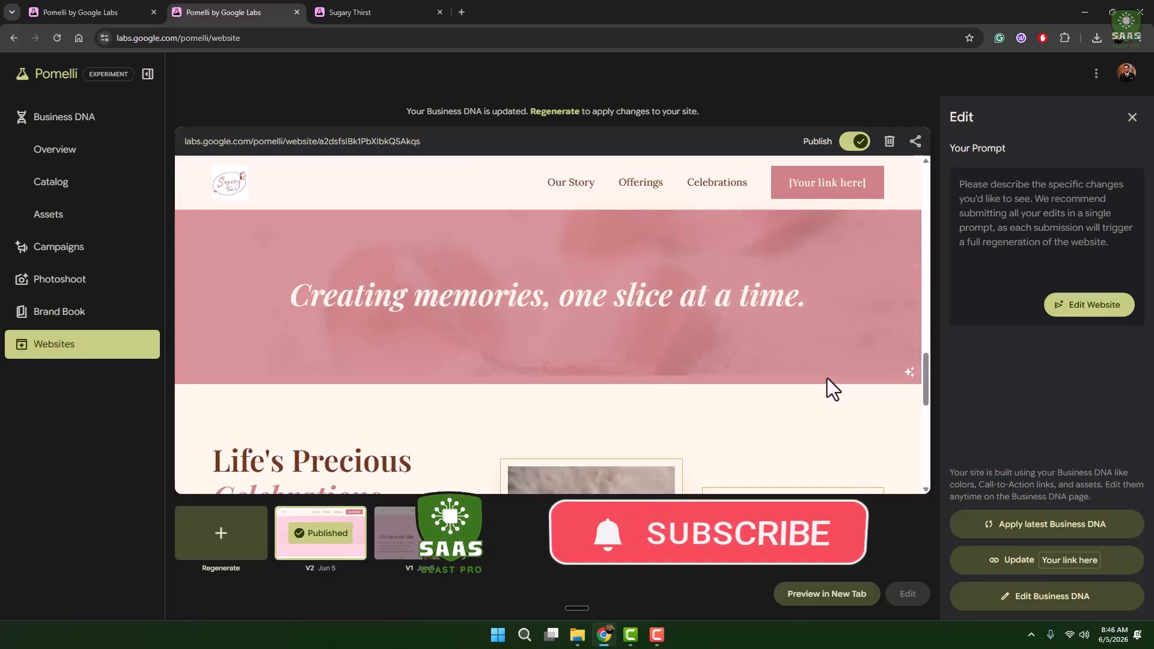
scroll(827, 378, "down", 10)
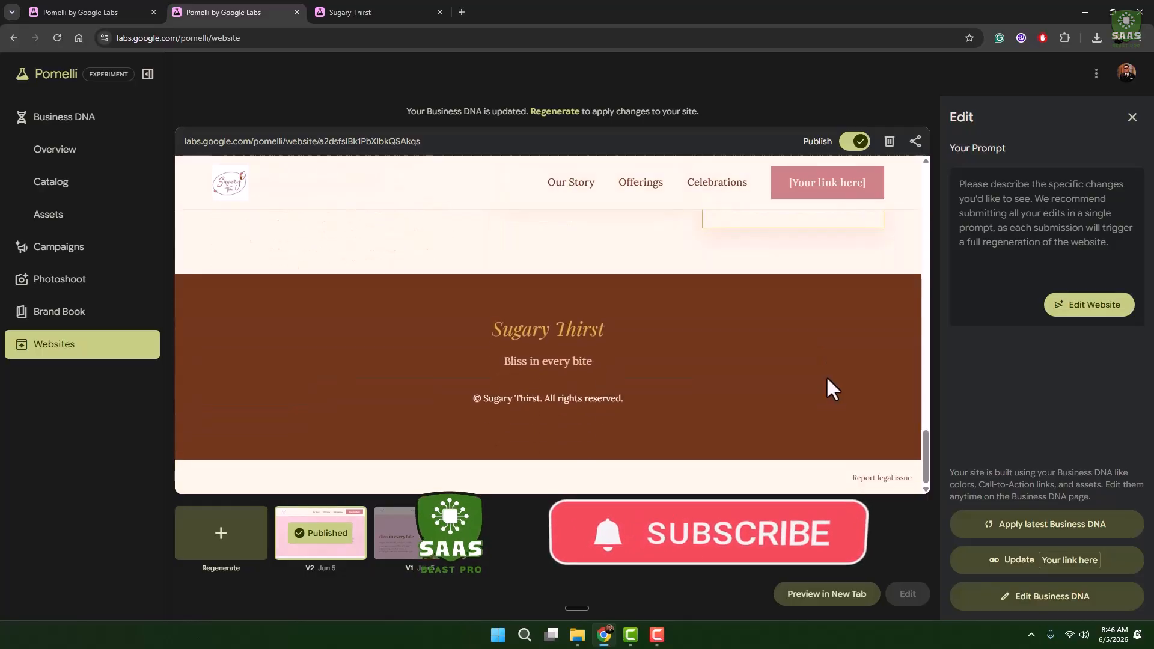
scroll(828, 376, "up", 15)
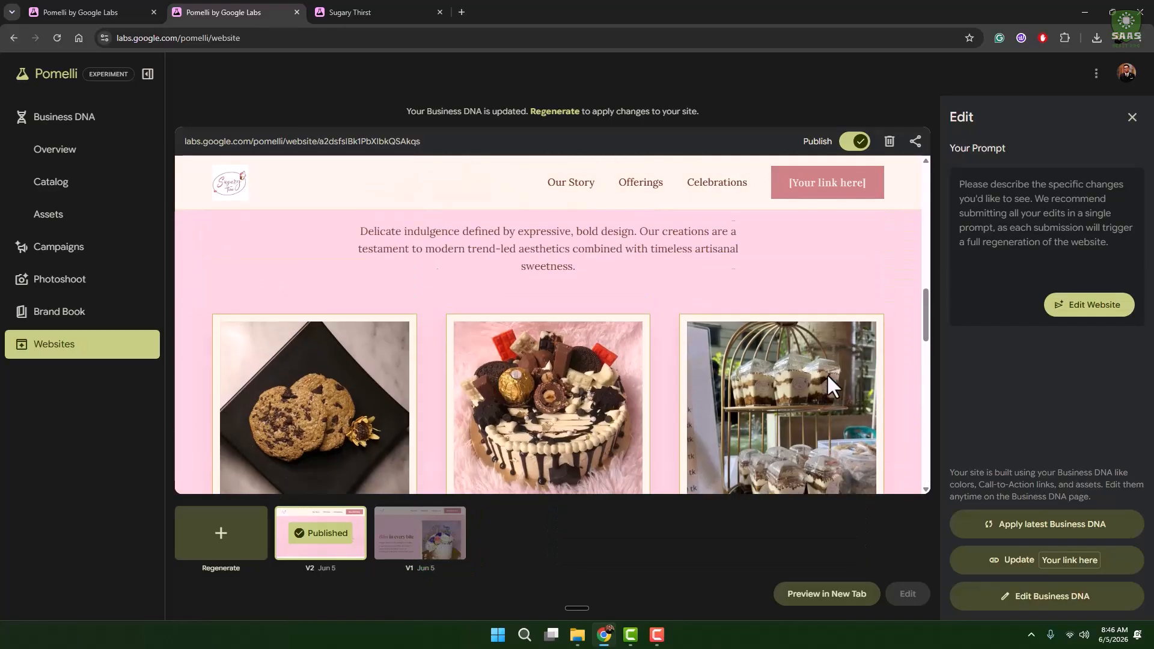
scroll(828, 376, "up", 2)
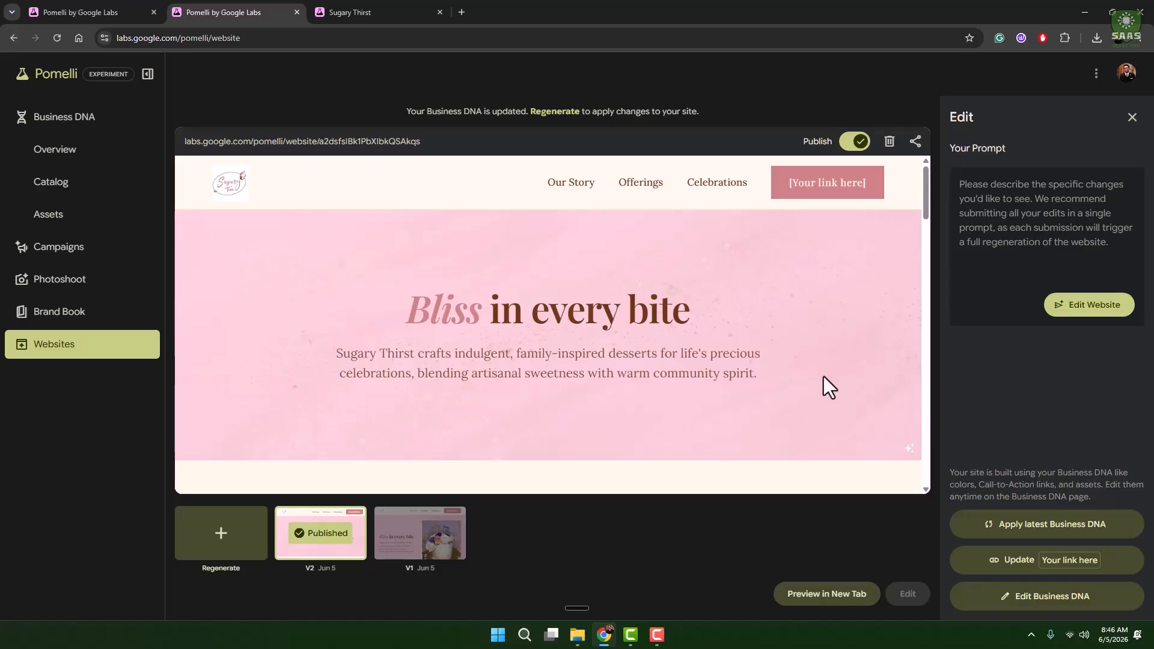
left_click(1132, 117)
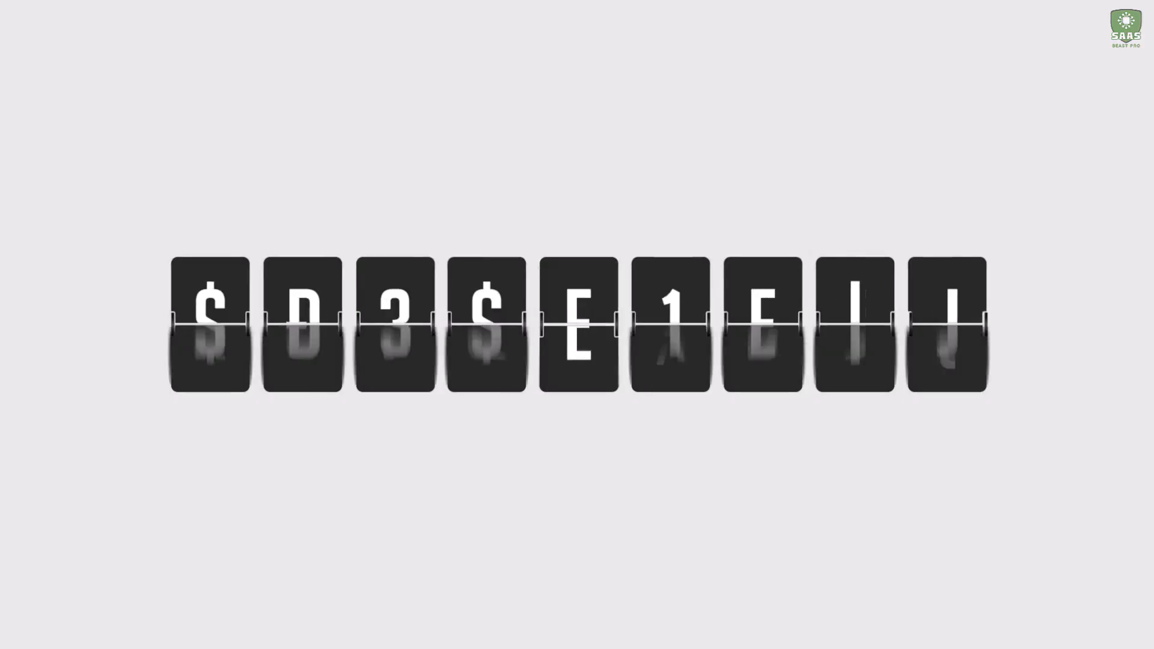